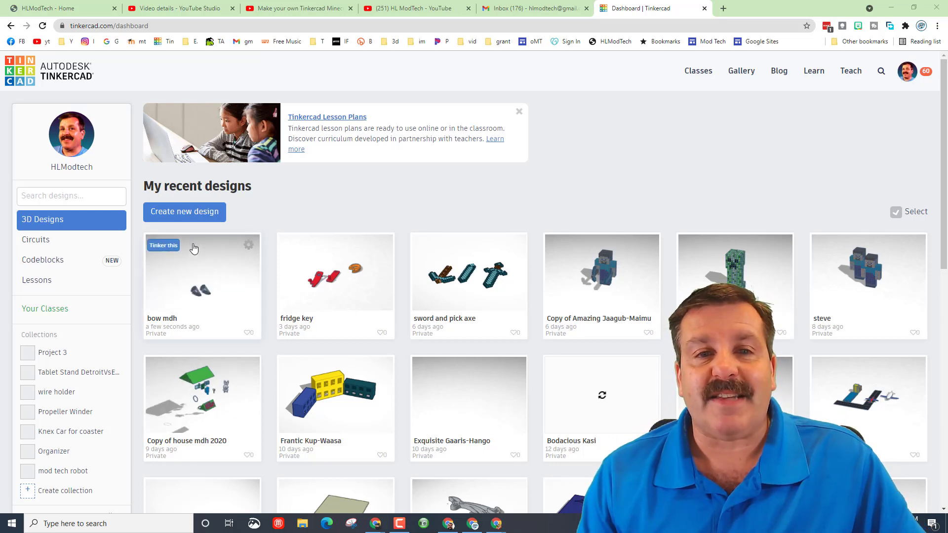
- Create a new blank 3D design, which opens as 'Super Bombul' with an empty workplane
click(177, 213)
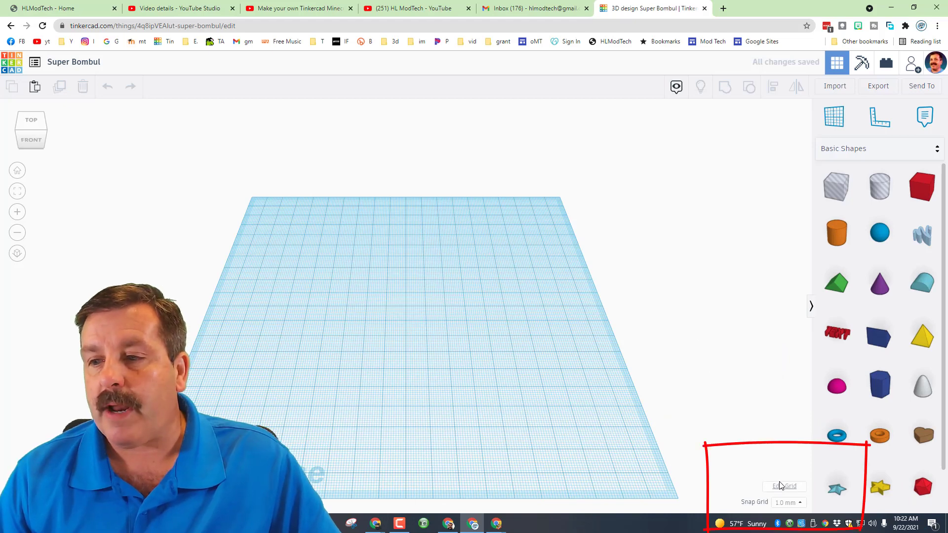
- Set the workplane grid width and length to 500 mm each and update the grid
click(781, 487)
click(410, 318)
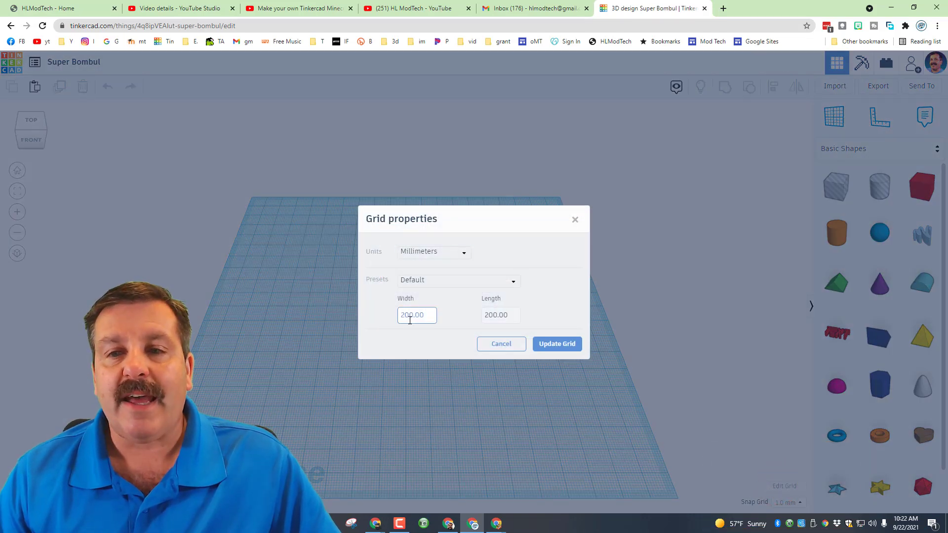
key(BackSpace)
text(5)
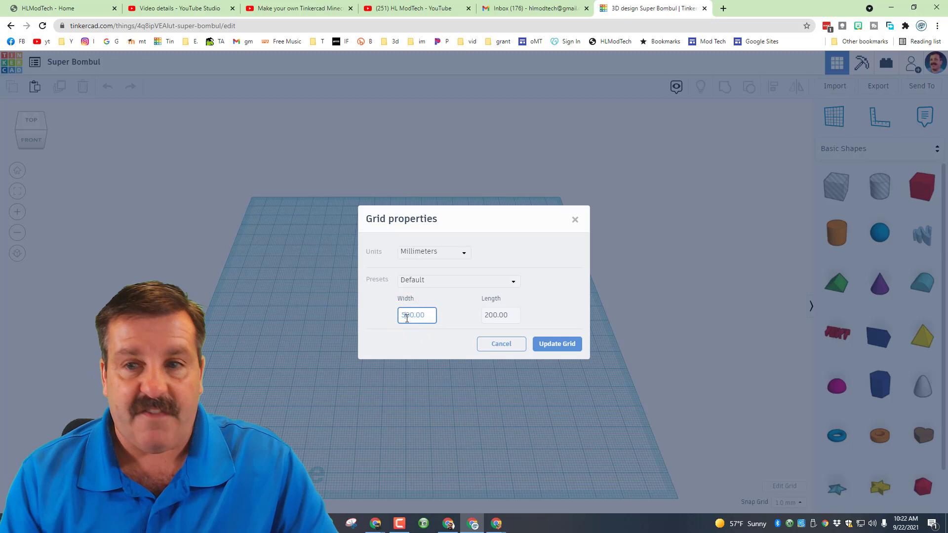
click(498, 318)
click(487, 317)
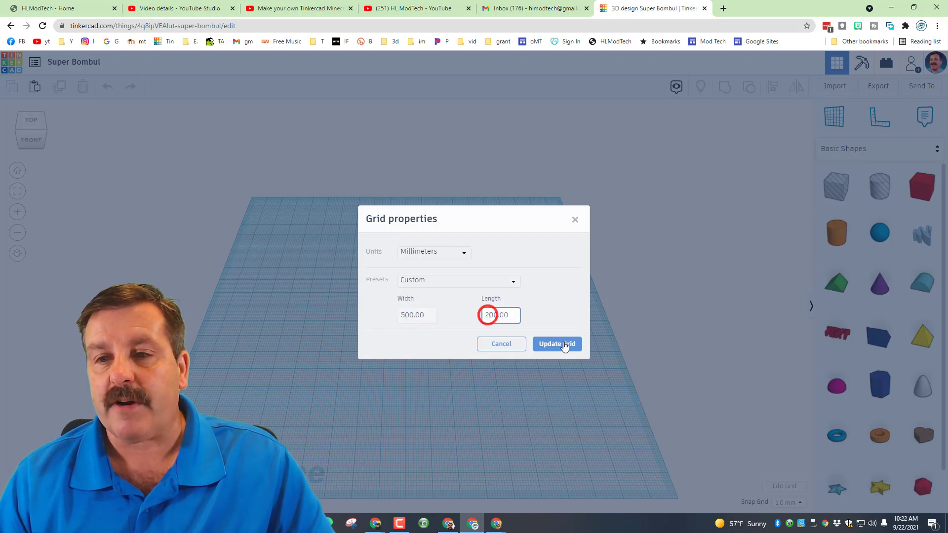
key(BackSpace)
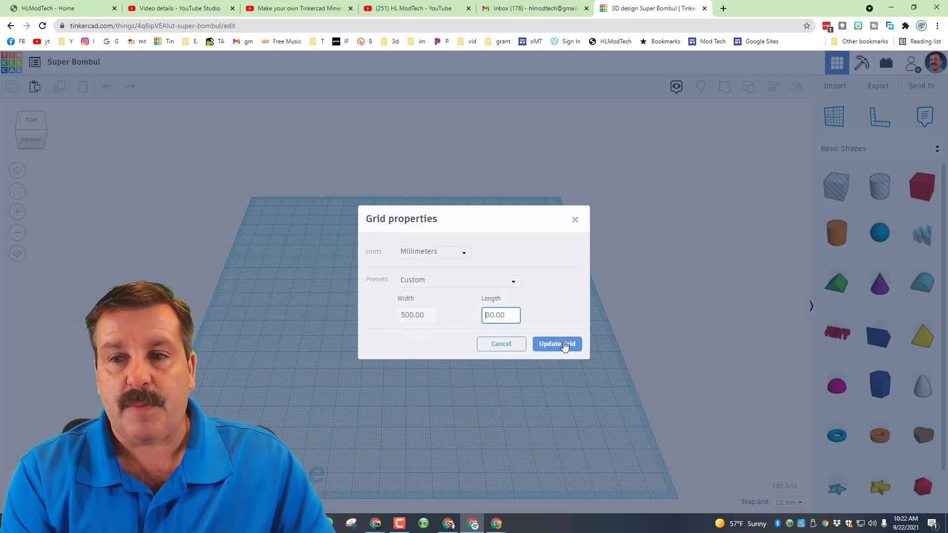
text(5)
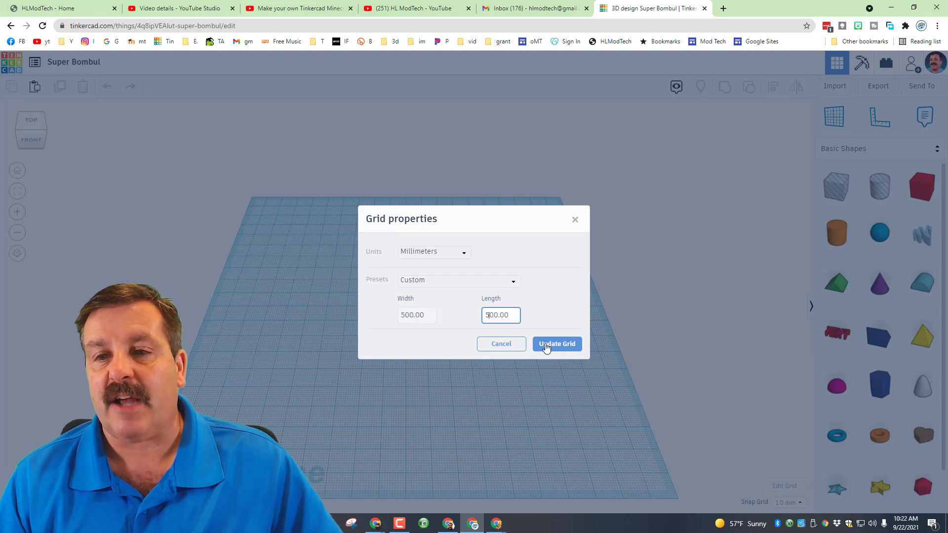
click(573, 347)
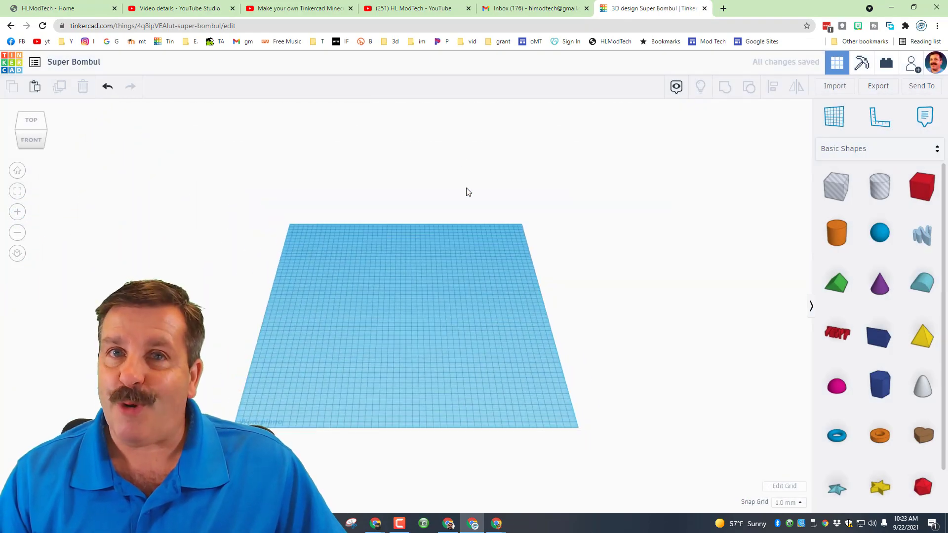
- Change the design title to 'airport mdh3'
click(76, 67)
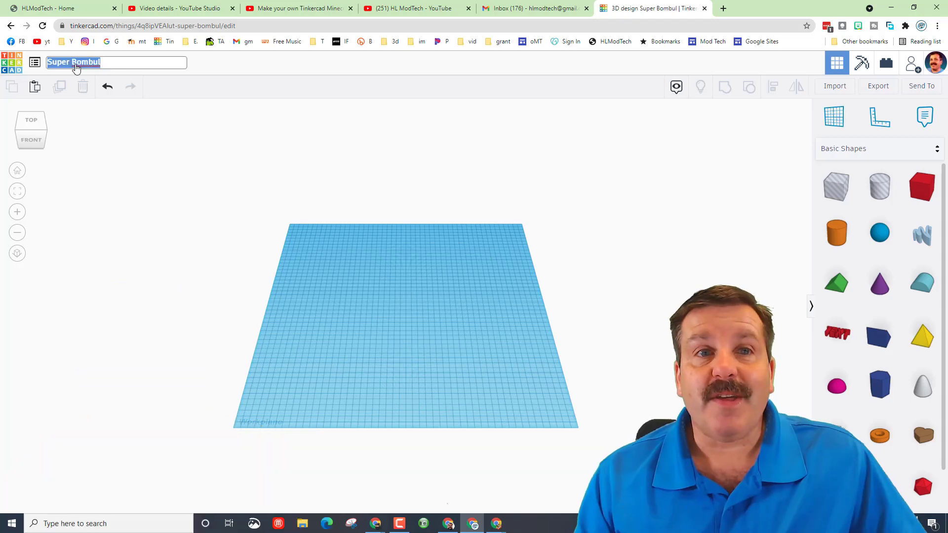
text(airport mdh)
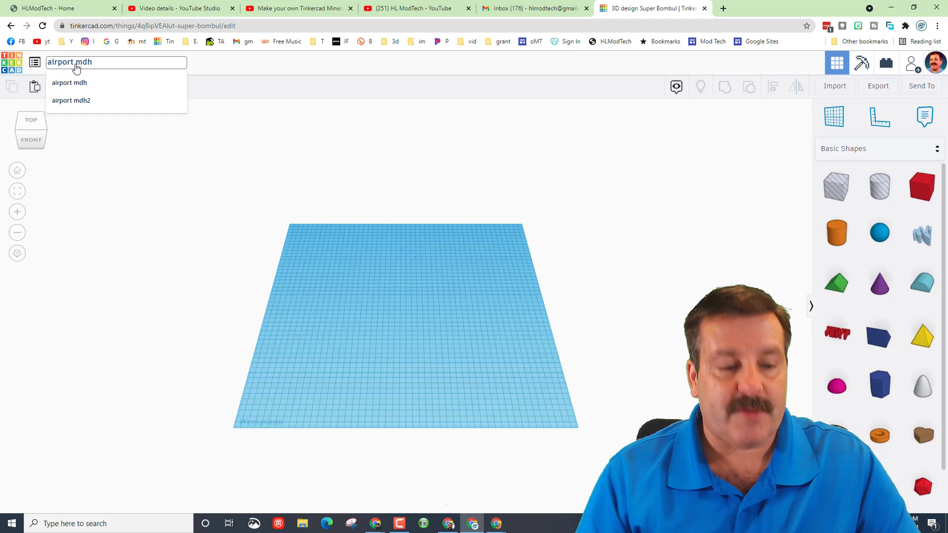
text(3)
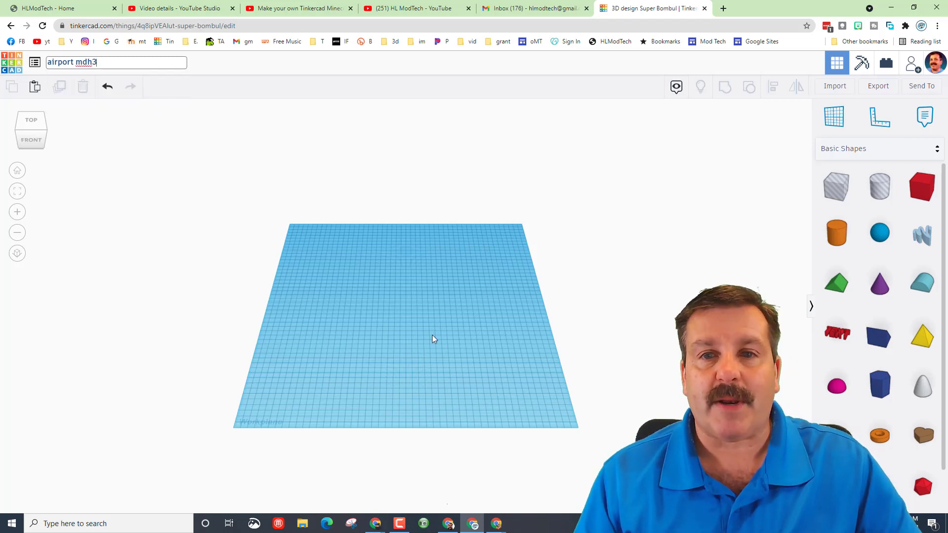
scroll(436, 336, up, 3)
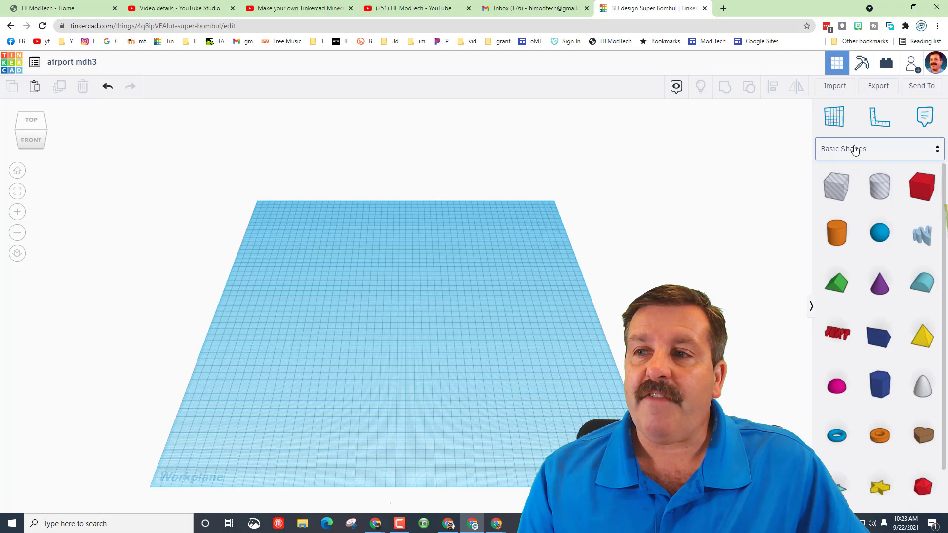
- From Your Creations, place the control tower, red building and airliner on the workplane
click(855, 150)
click(846, 142)
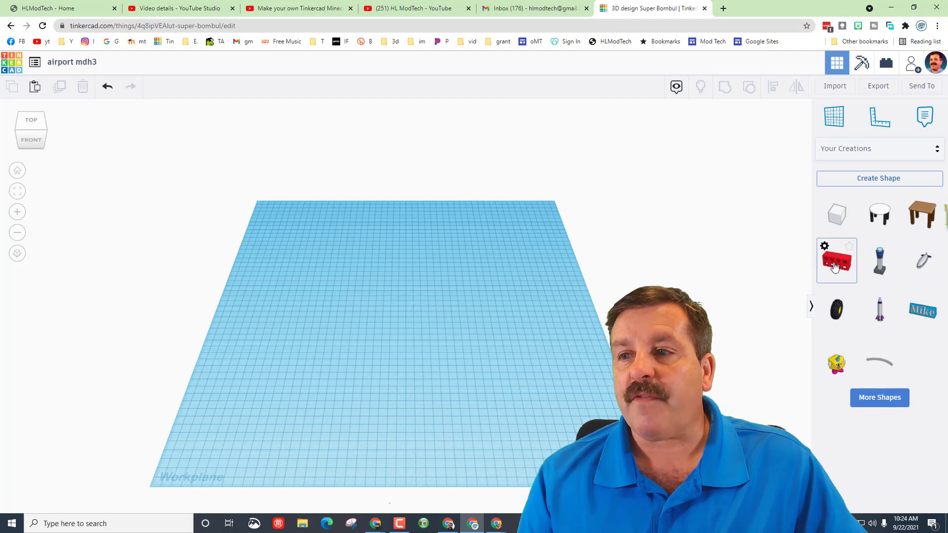
drag(880, 260, 491, 239)
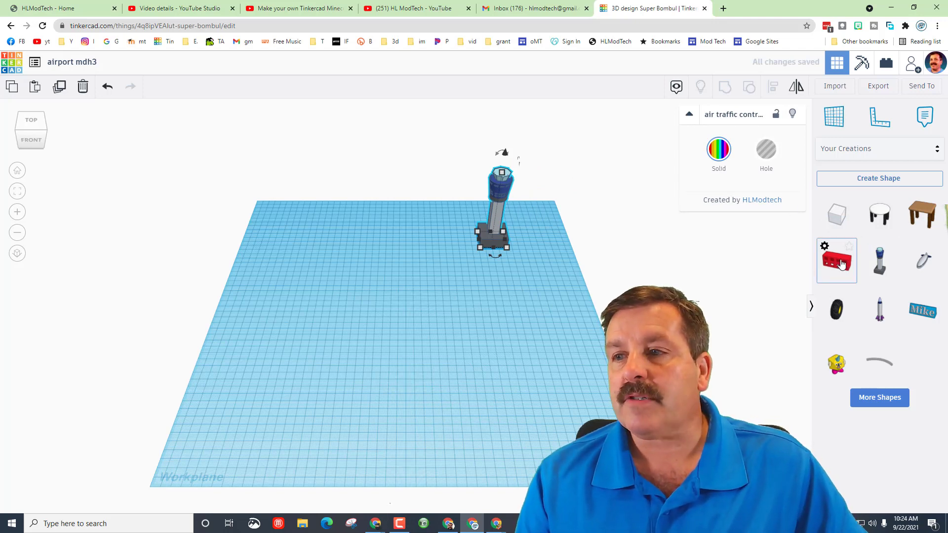
drag(837, 260, 326, 239)
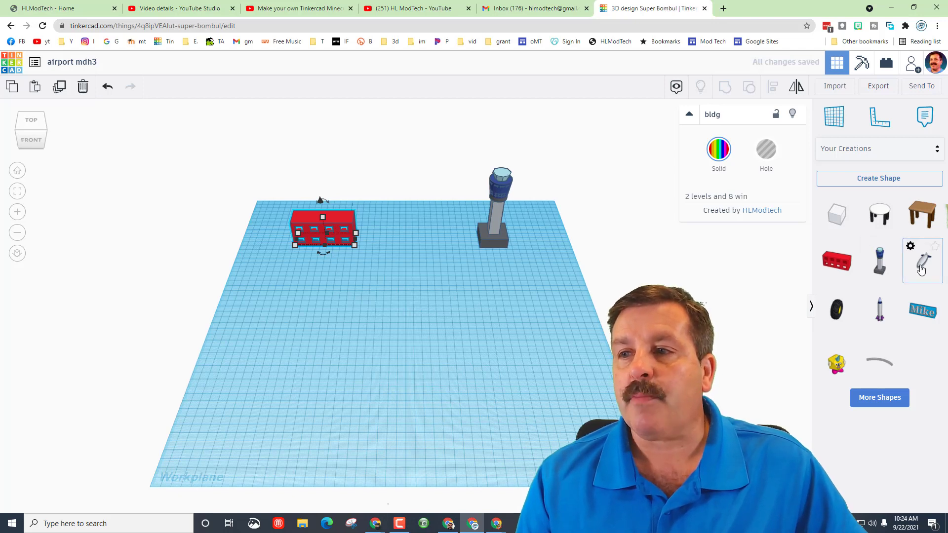
click(498, 310)
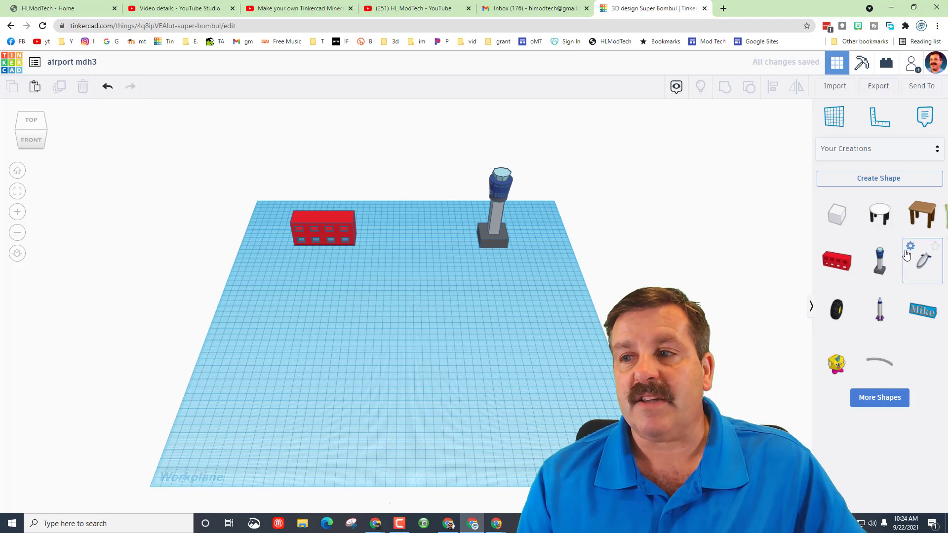
drag(922, 261, 537, 306)
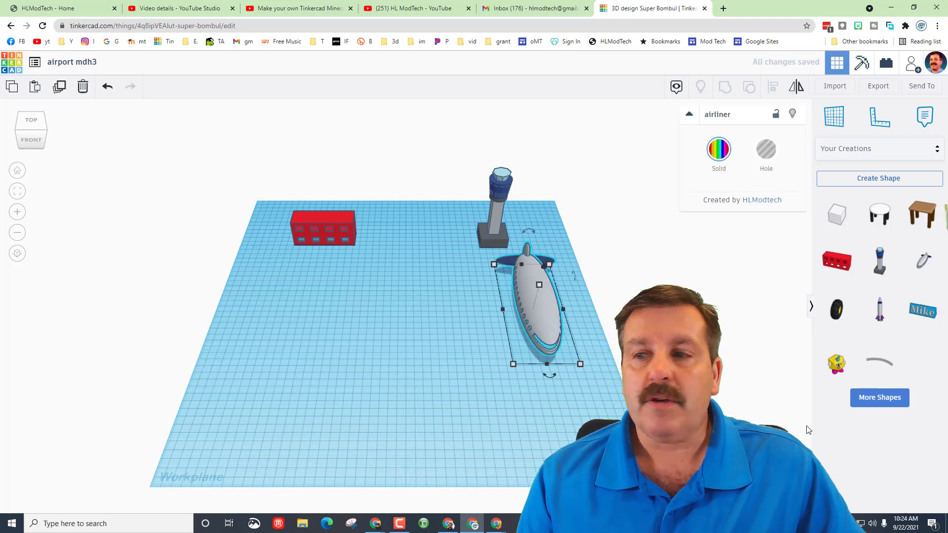
- Load more saved creations and pick up the runway shape
click(880, 398)
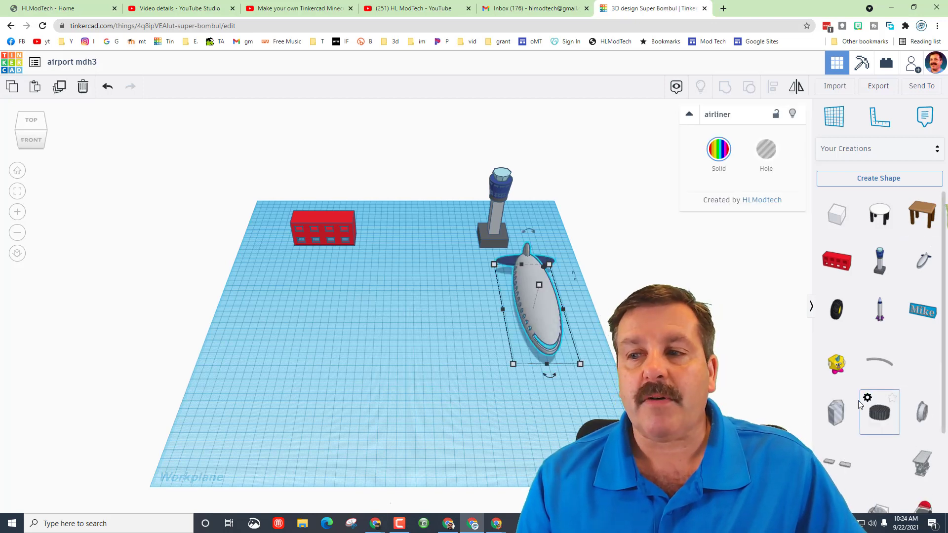
scroll(862, 390, down, 1)
scroll(862, 390, down, 2)
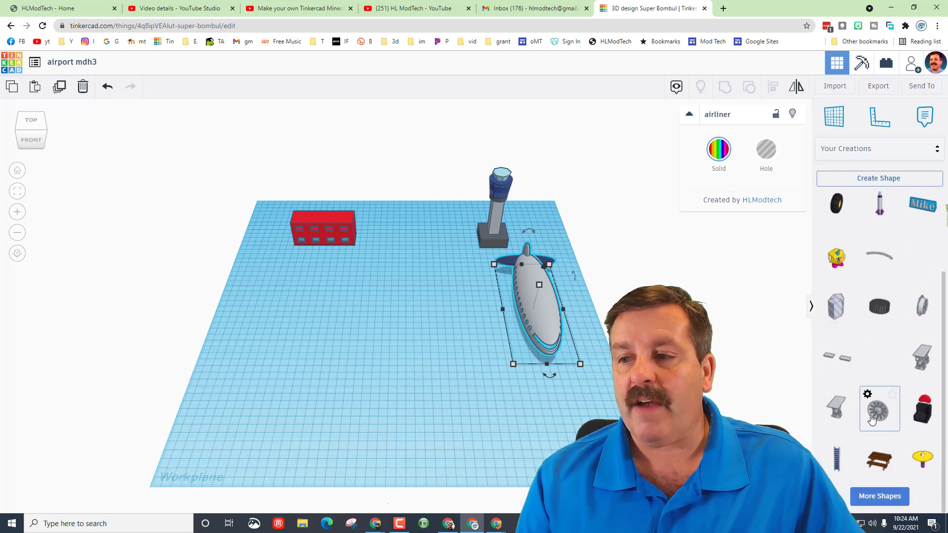
click(887, 503)
scroll(871, 419, down, 5)
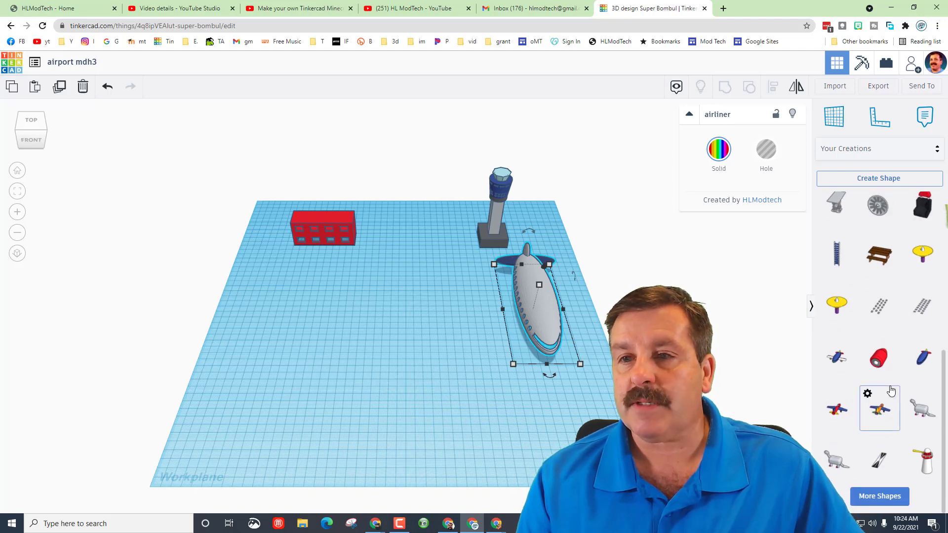
click(880, 459)
- Set the runway beside the airliner and drop the colourful jet onto the workplane near it
click(482, 321)
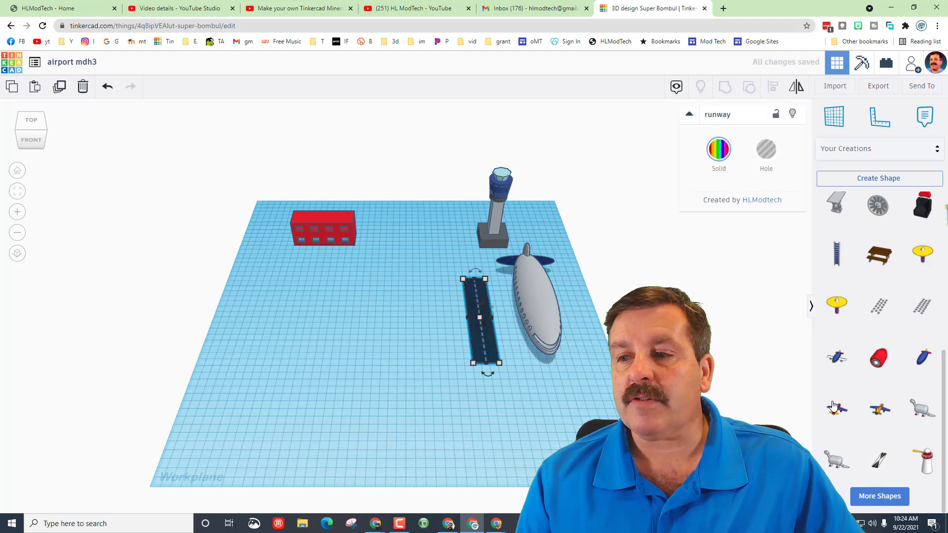
click(361, 344)
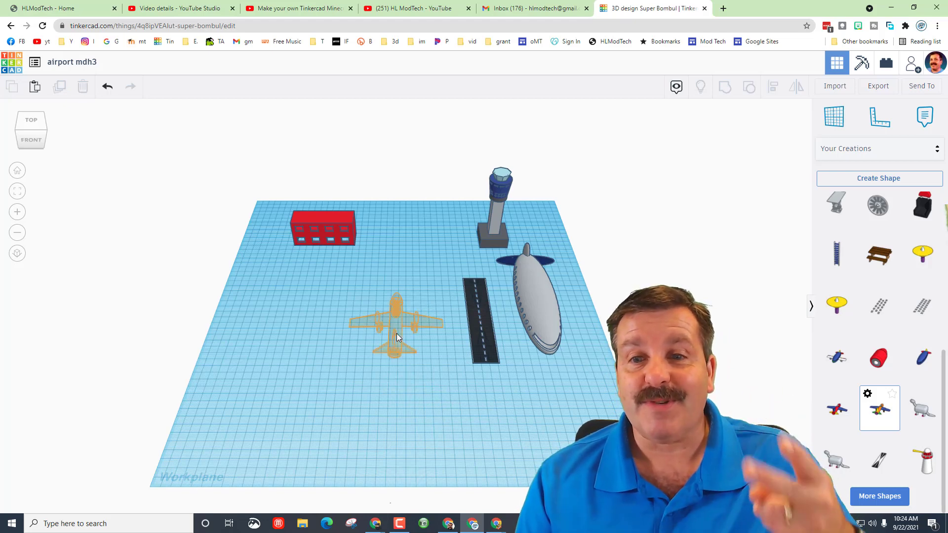
click(390, 352)
right_drag(324, 410, 593, 395)
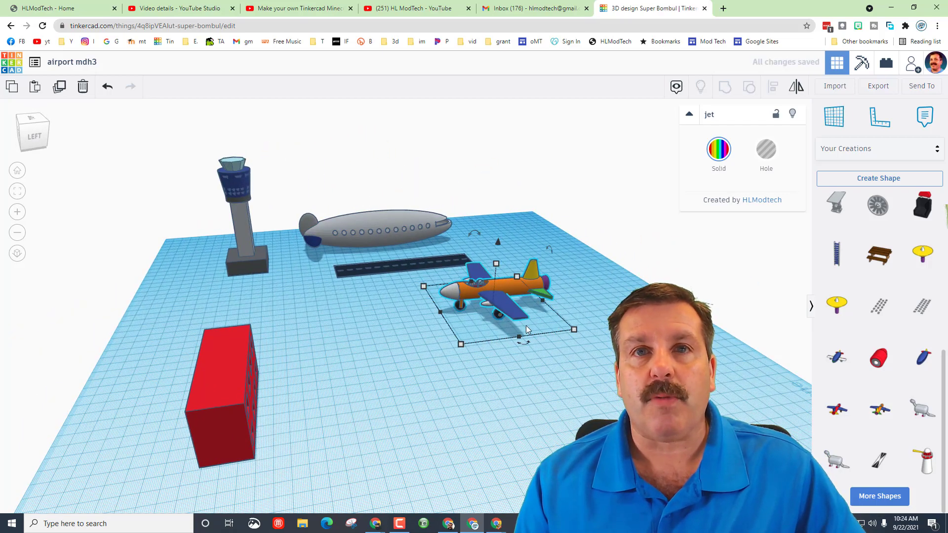
right_drag(443, 336, 472, 320)
click(446, 311)
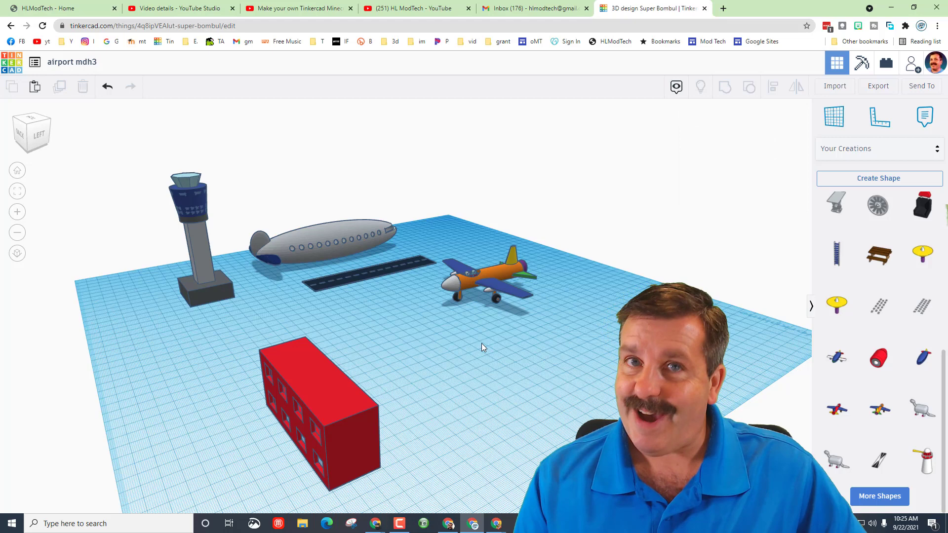
- In a new browser tab, open the Tinkercad dashboard and scroll to the 'Copy of Copy of fun jet mdh' card
click(722, 10)
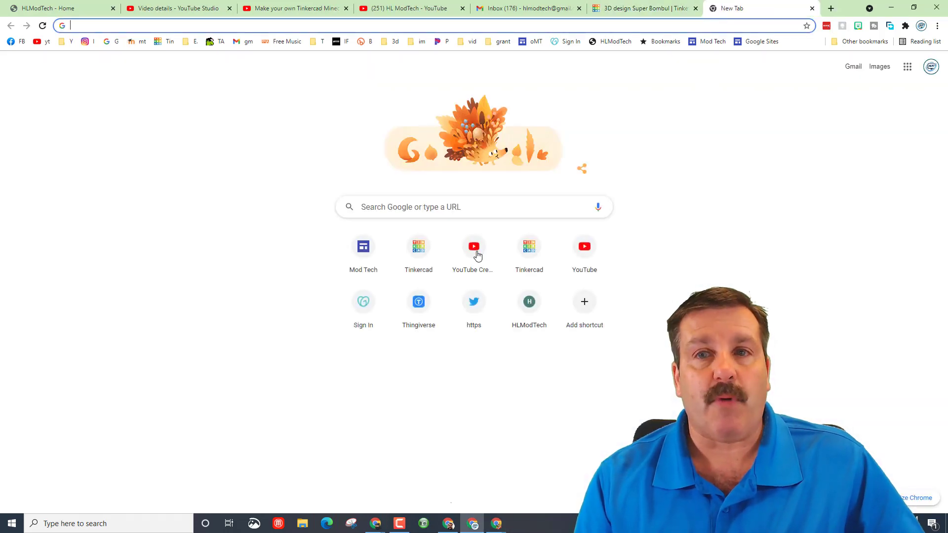
click(532, 249)
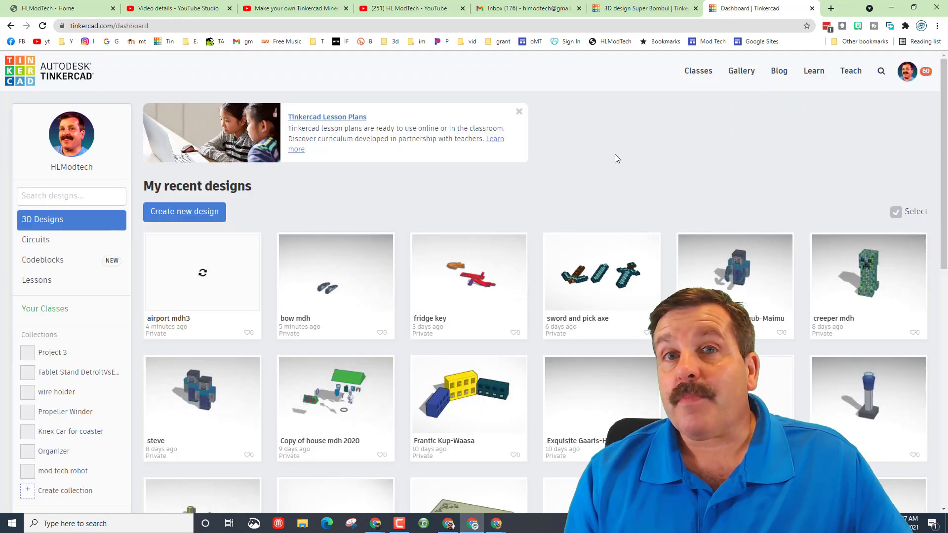
scroll(615, 154, down, 6)
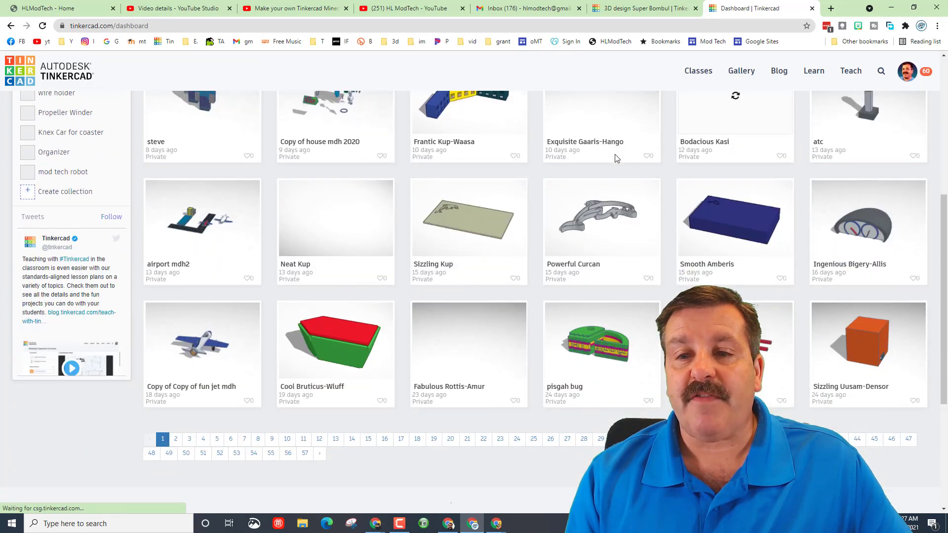
scroll(615, 158, down, 1)
mouse_move(169, 309)
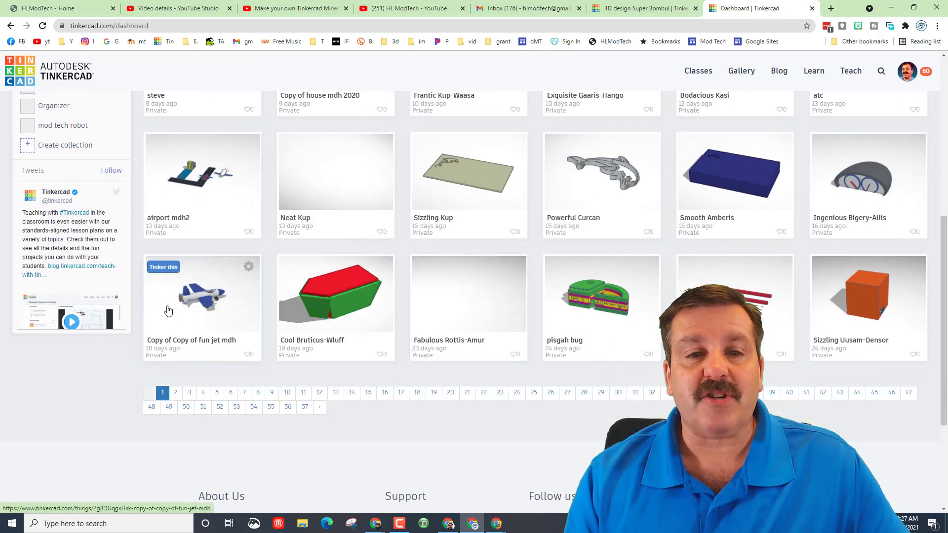
- Open 'Copy of Copy of fun jet mdh' in the editor and box-select all 16 jet parts
click(197, 302)
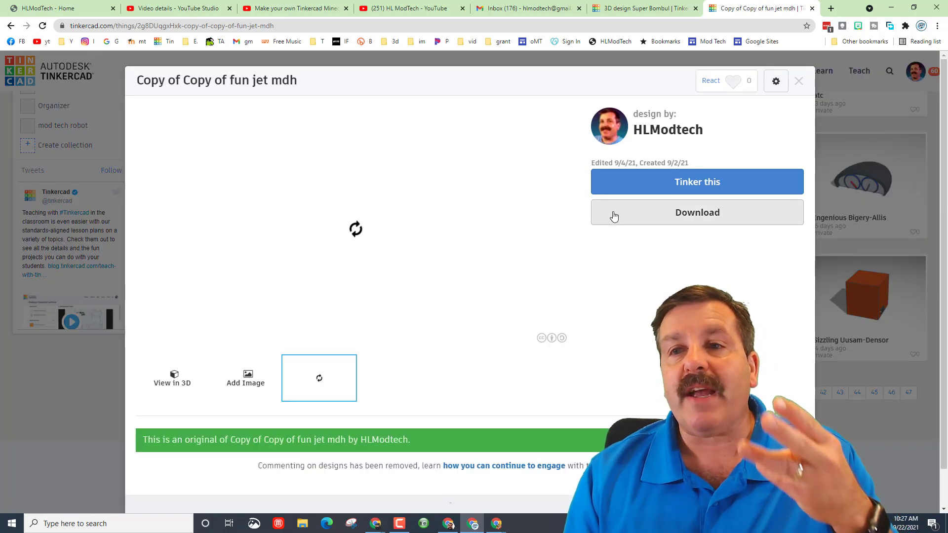
click(637, 187)
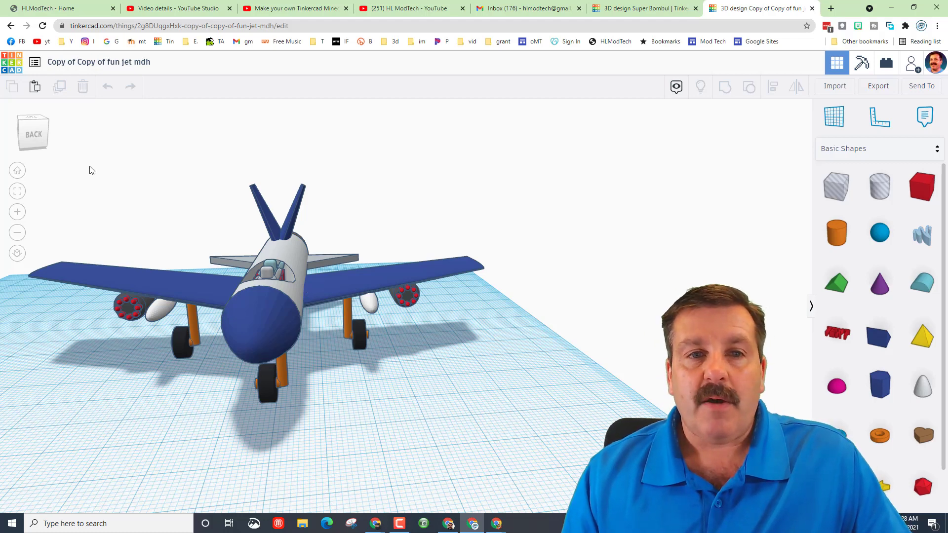
drag(95, 179, 469, 443)
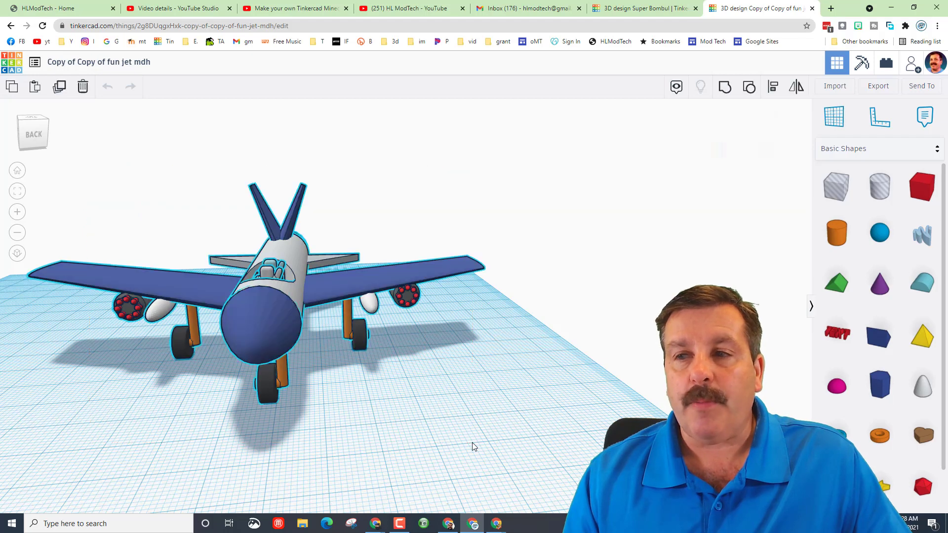
- Save the selected jet as the custom shape 'jet 1' and return to the airport mdh3 tab
click(858, 148)
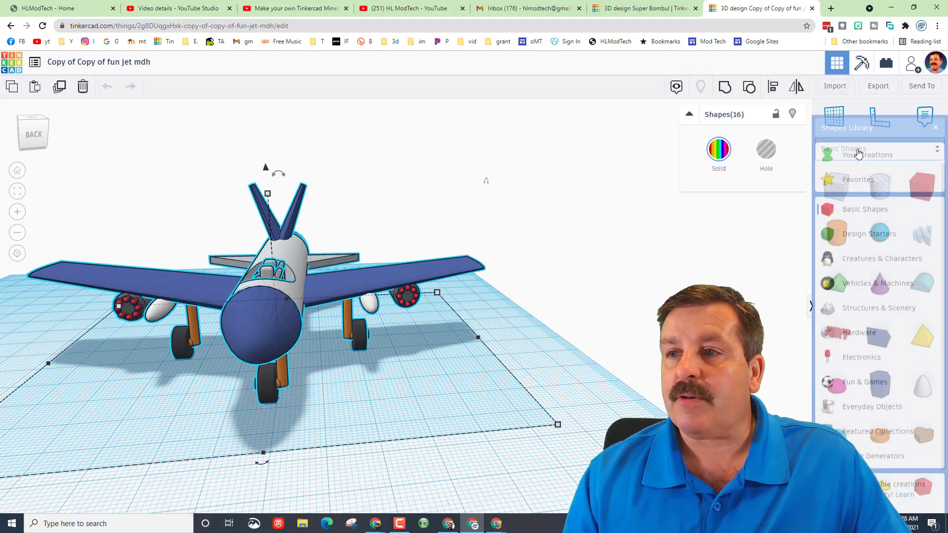
click(859, 142)
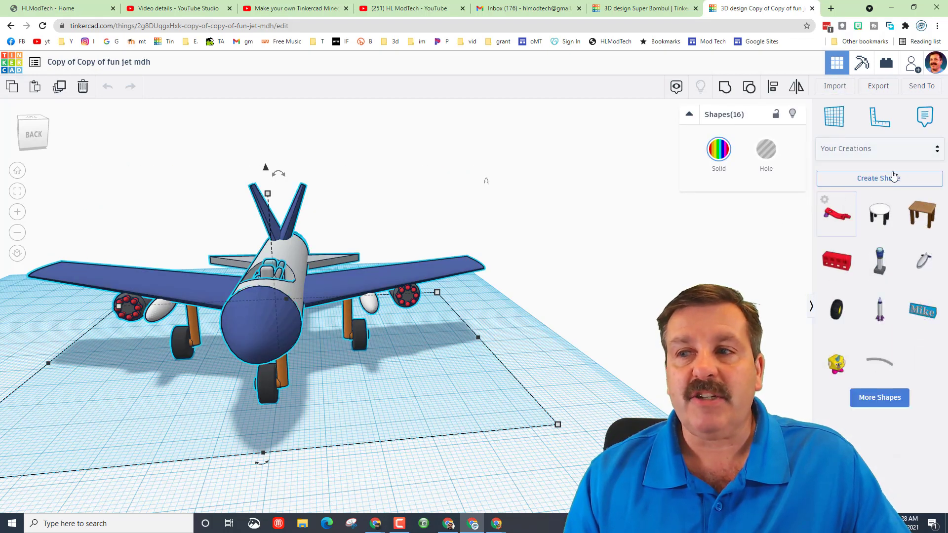
click(861, 179)
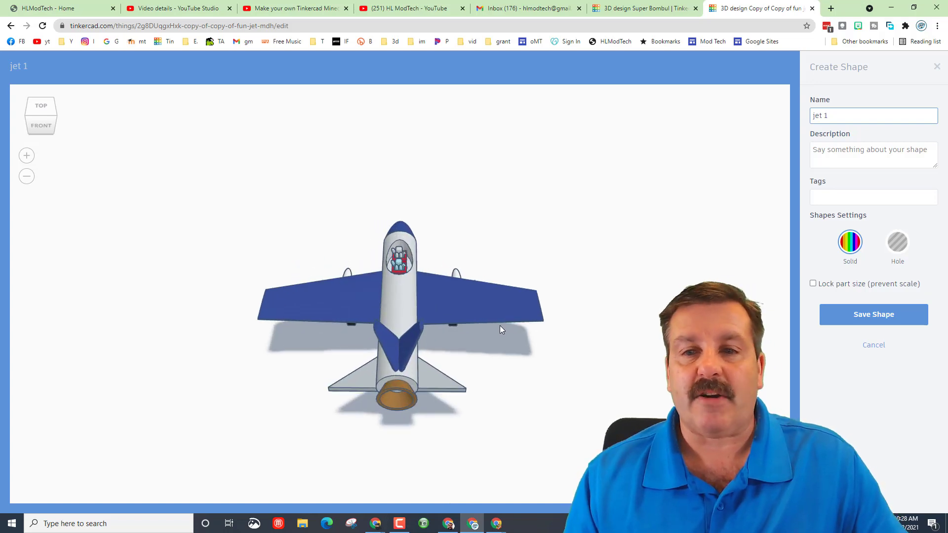
drag(504, 328, 413, 309)
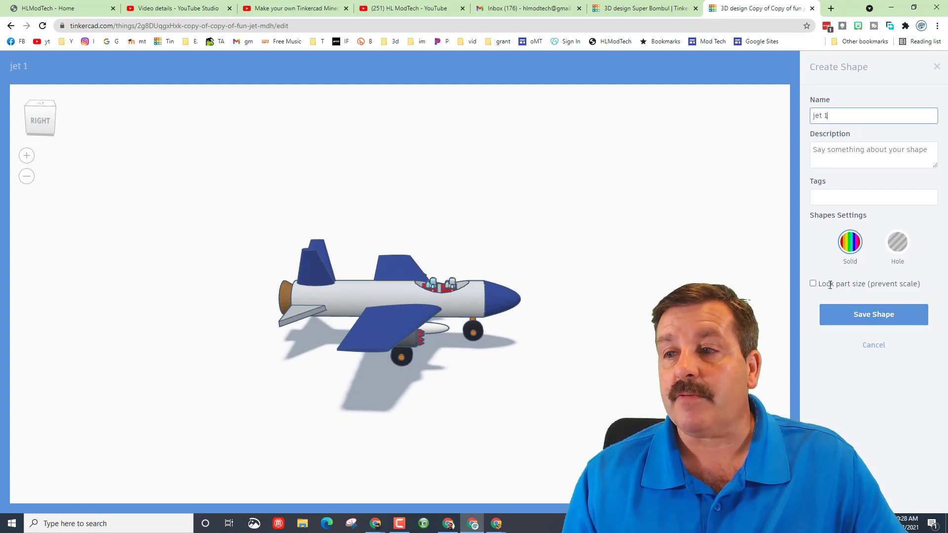
click(845, 317)
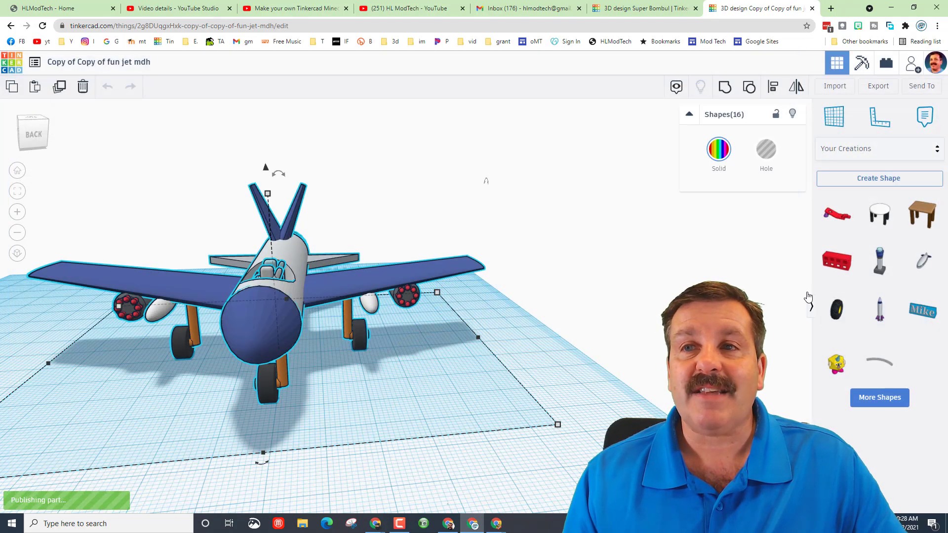
key(ctrl+shift+Tab)
- Drag the 'jet 1' shape from Your Creations onto the workplane beside the orange plane
right_drag(487, 344, 577, 342)
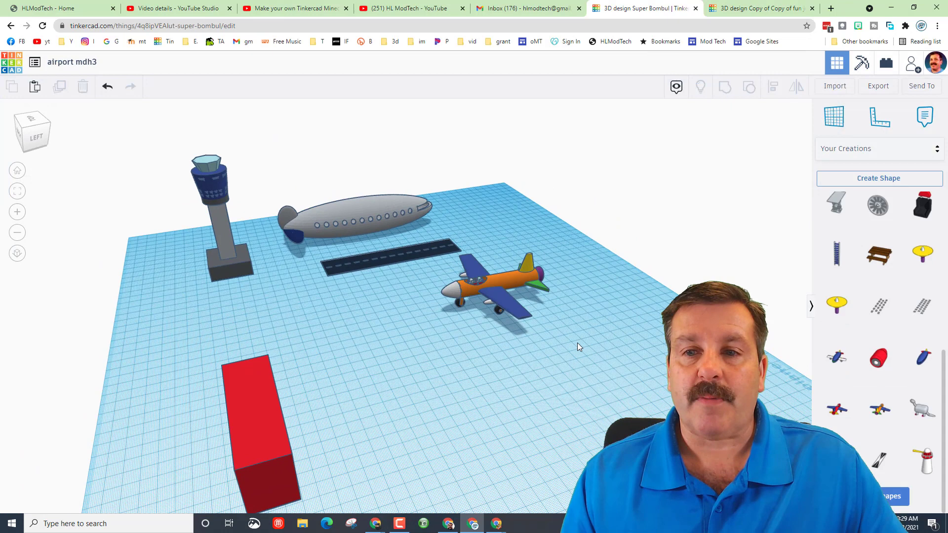
click(853, 161)
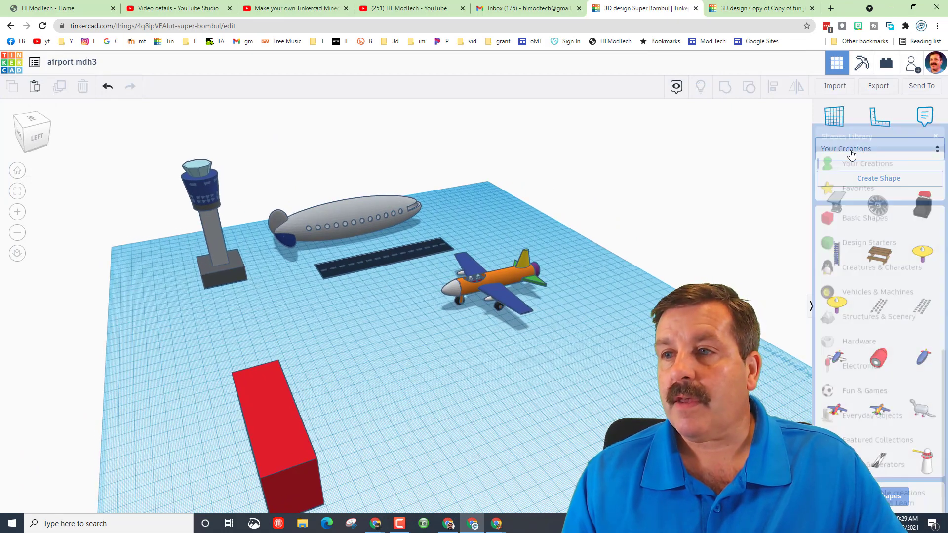
click(858, 139)
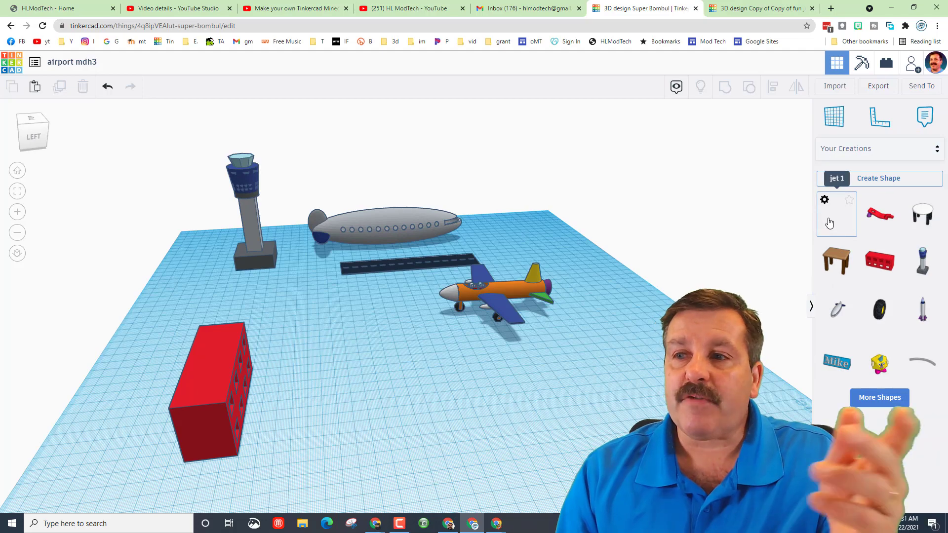
drag(839, 218, 594, 375)
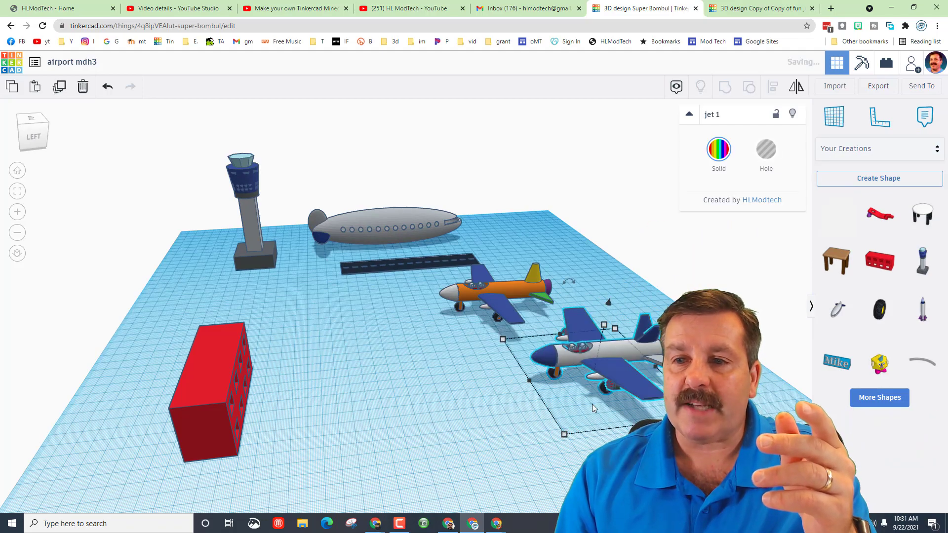
right_drag(591, 404, 544, 386)
scroll(545, 386, up, 5)
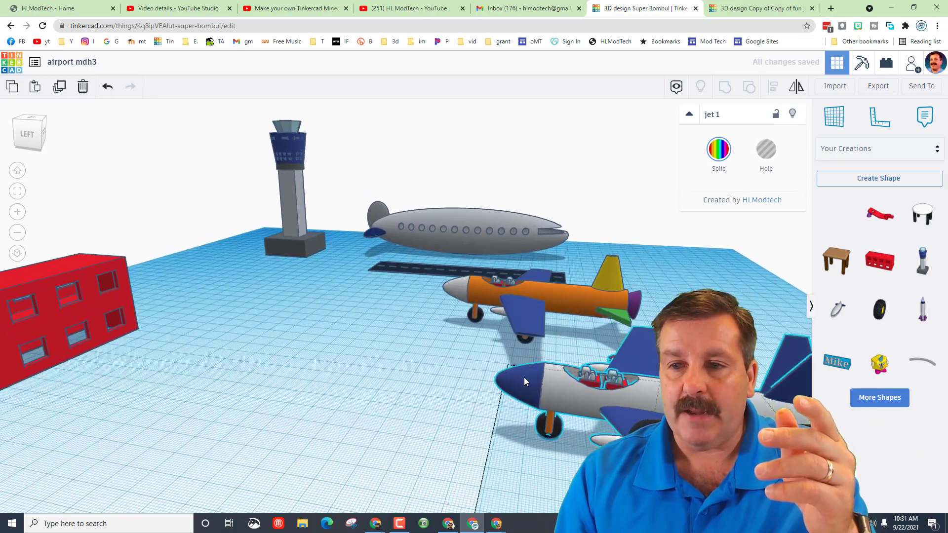
scroll(521, 376, down, 4)
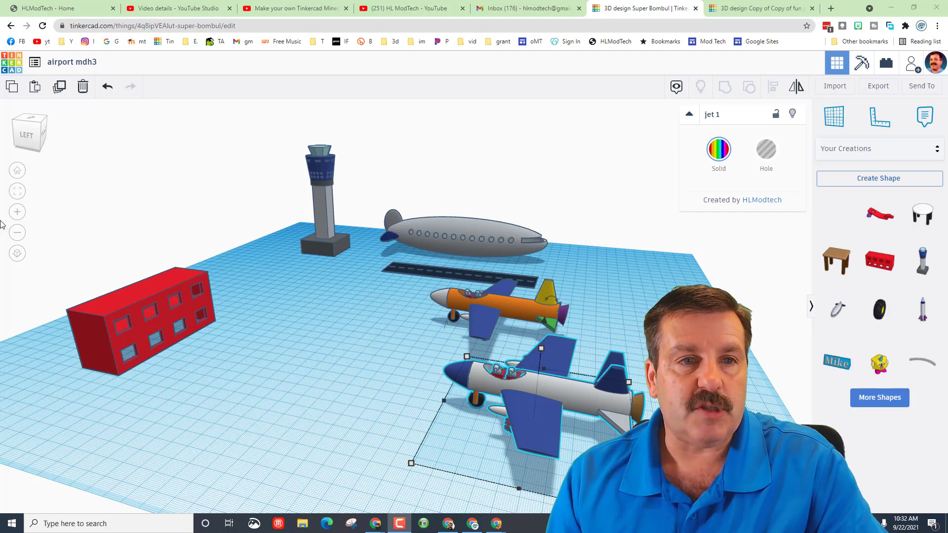
- Focus and zoom in on jet 1, then place a workplane on its cockpit floor
click(17, 192)
key(f)
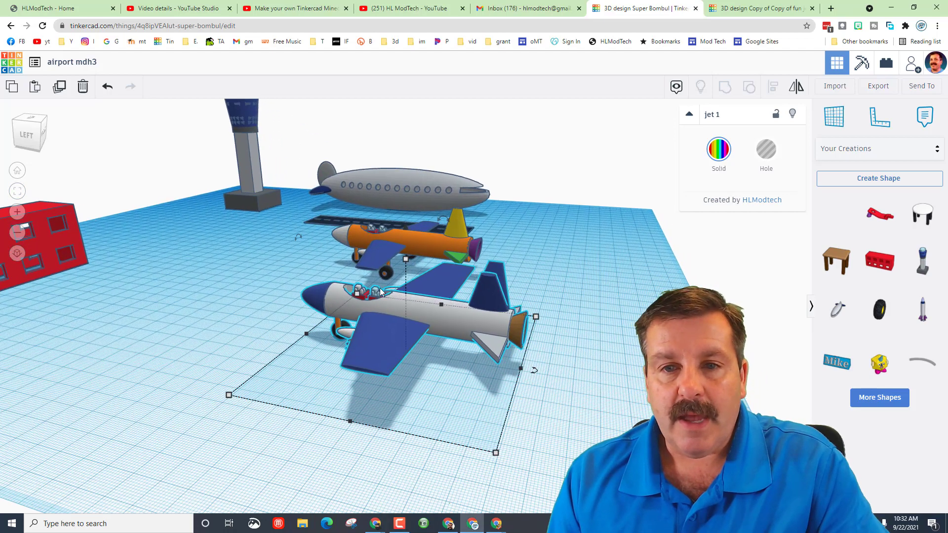
scroll(355, 300, up, 4)
scroll(348, 297, up, 5)
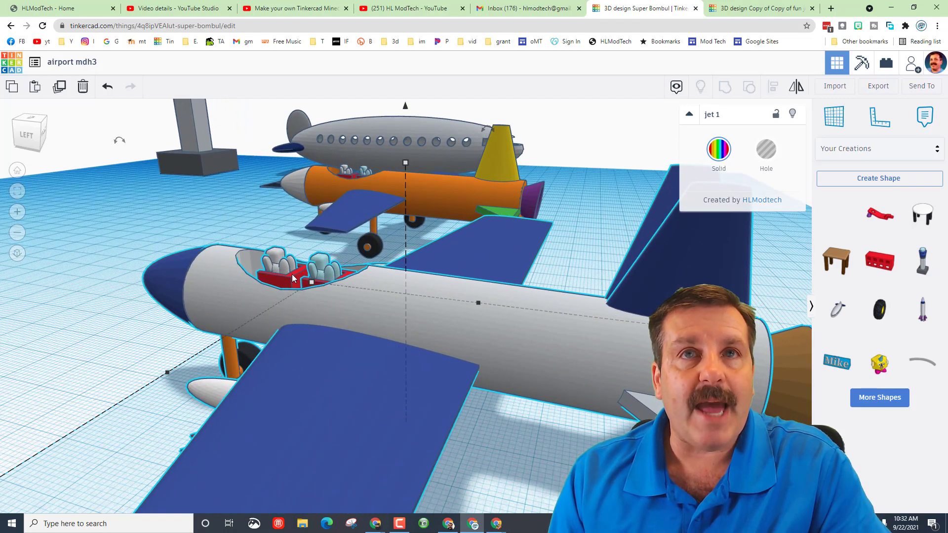
click(834, 116)
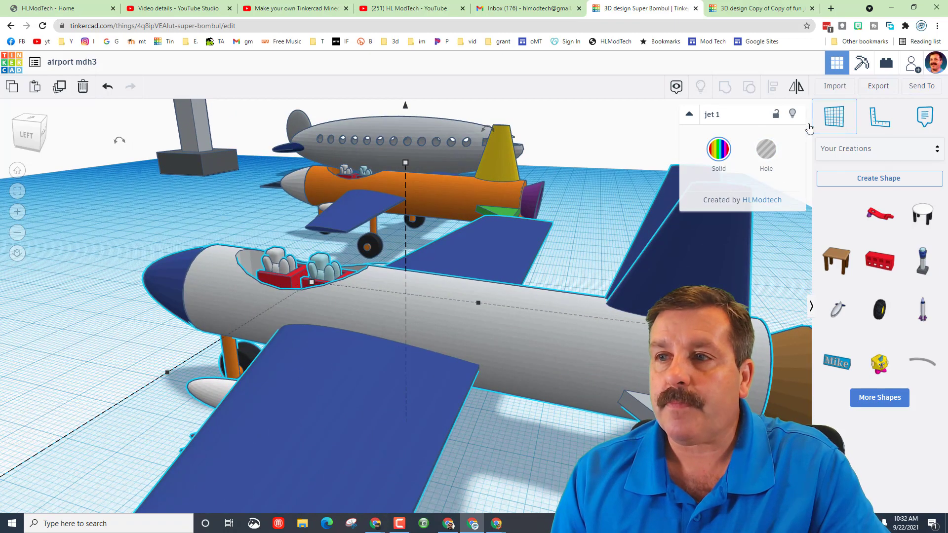
click(291, 274)
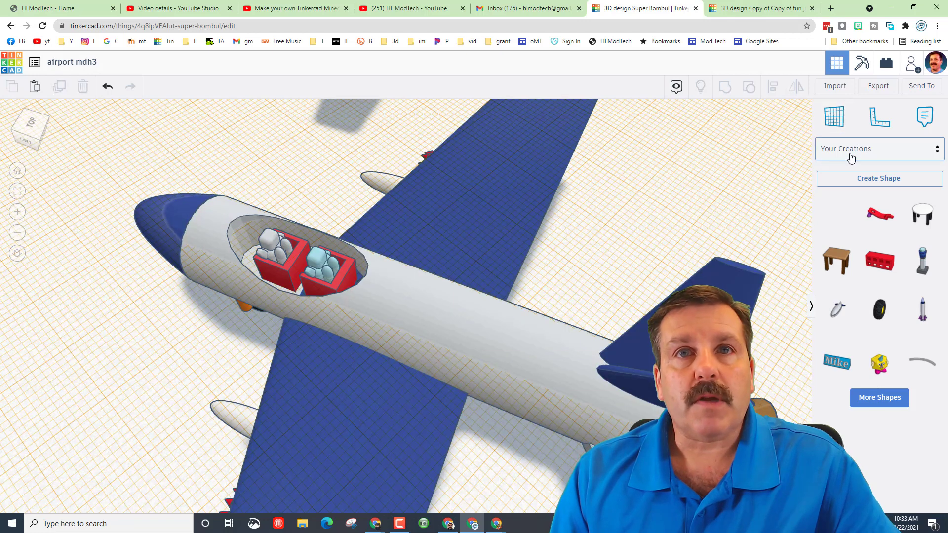
- Drop a Half Sphere from Basic Shapes onto the jet's cockpit
click(851, 149)
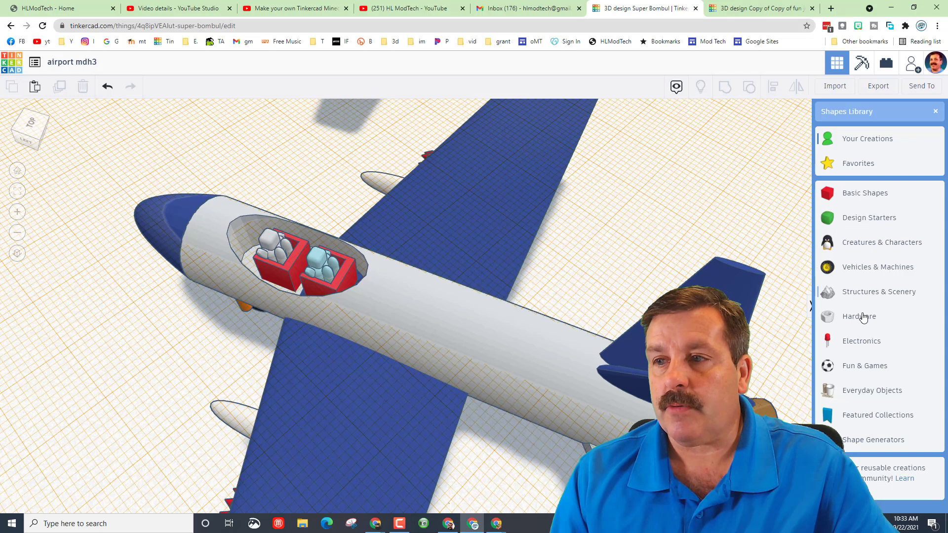
click(858, 204)
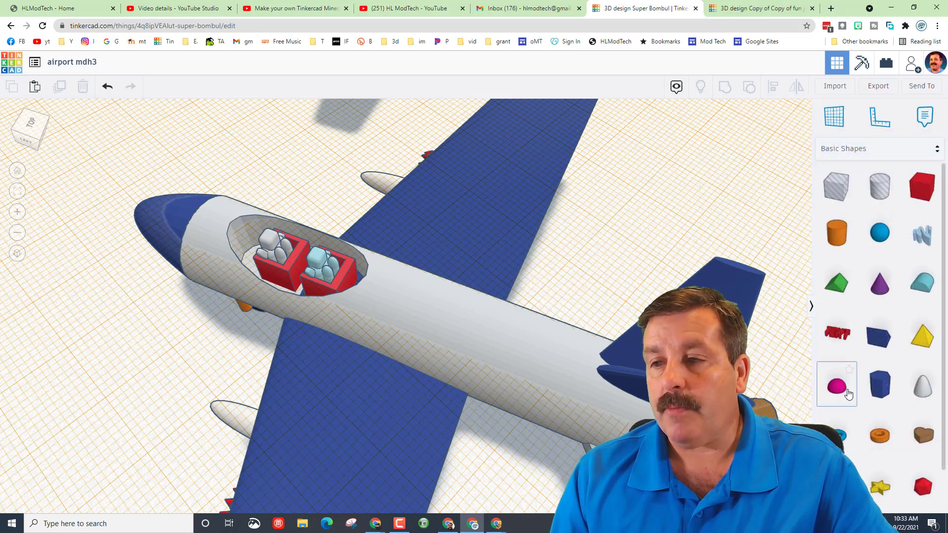
drag(848, 394, 279, 243)
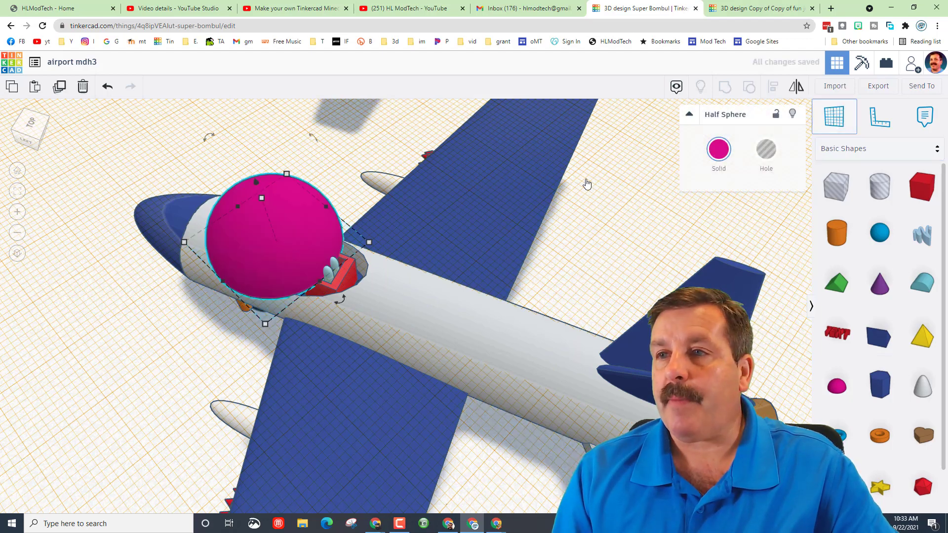
- Reshape the half-sphere in top view to 14 wide and about 30.81 long
right_drag(53, 349, 49, 387)
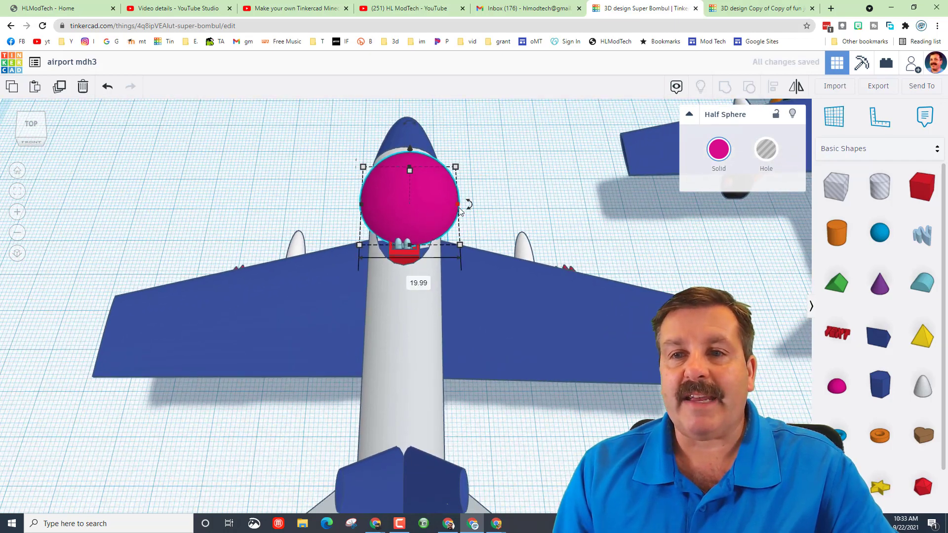
drag(459, 210, 430, 210)
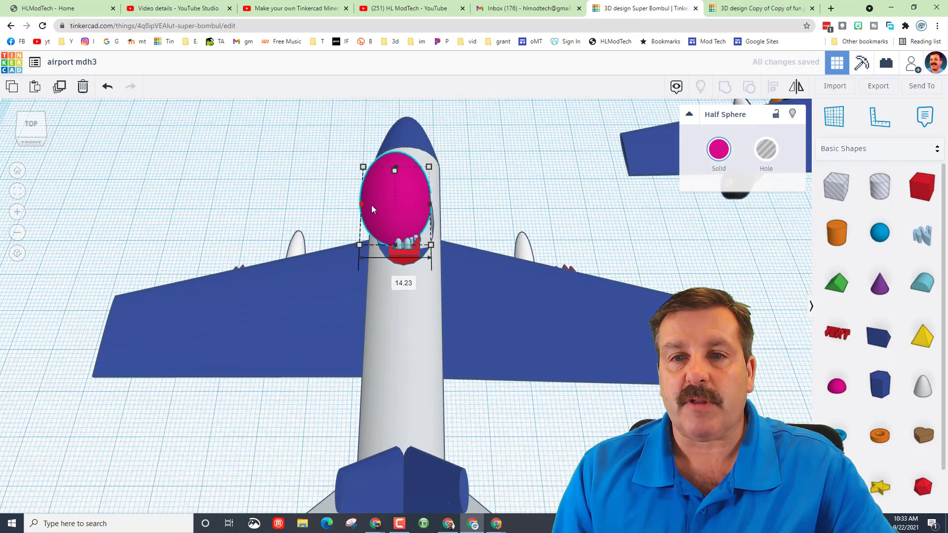
drag(361, 207, 372, 206)
drag(401, 251, 406, 293)
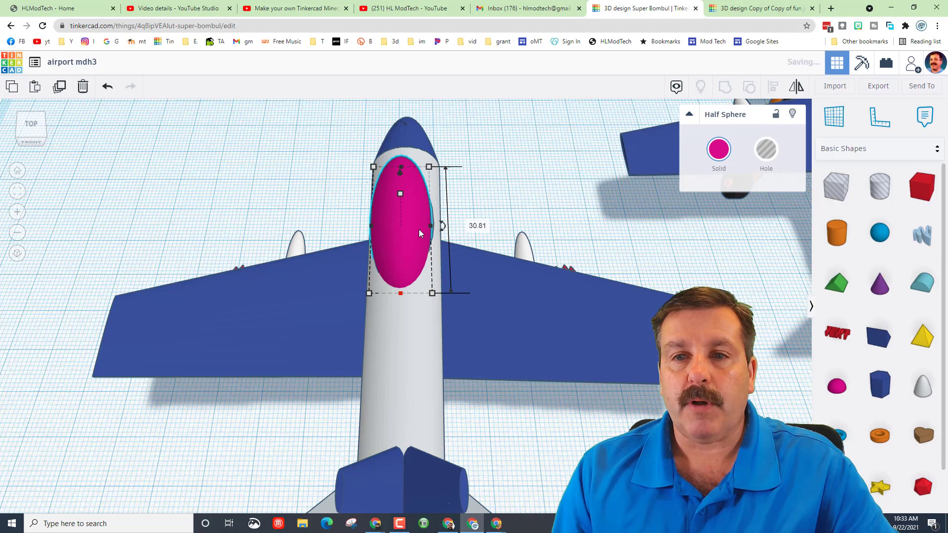
drag(431, 227, 440, 230)
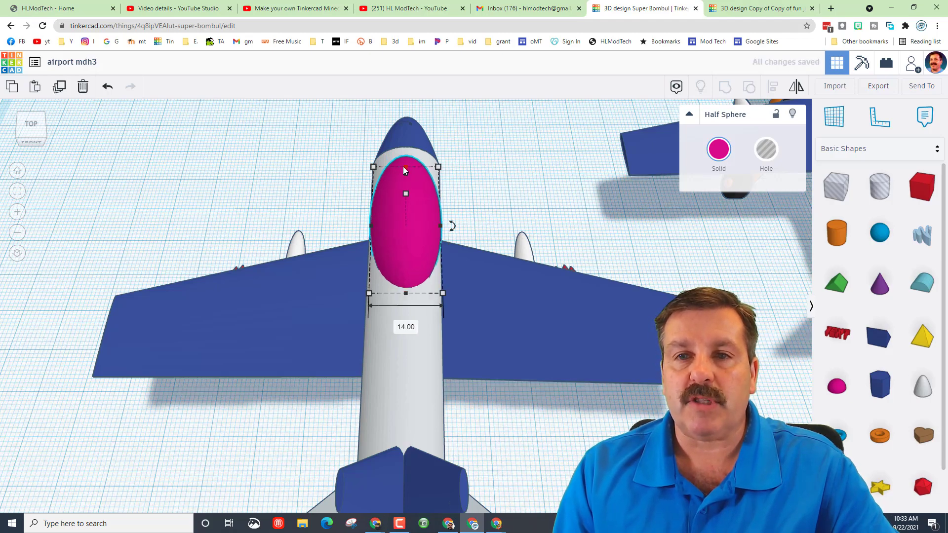
mouse_move(404, 171)
mouse_down()
mouse_move(405, 180)
mouse_move(405, 158)
mouse_up()
right_drag(405, 158, 669, 168)
- Set the half-sphere canopy to Transparent and reduce its height to 7.59
click(718, 150)
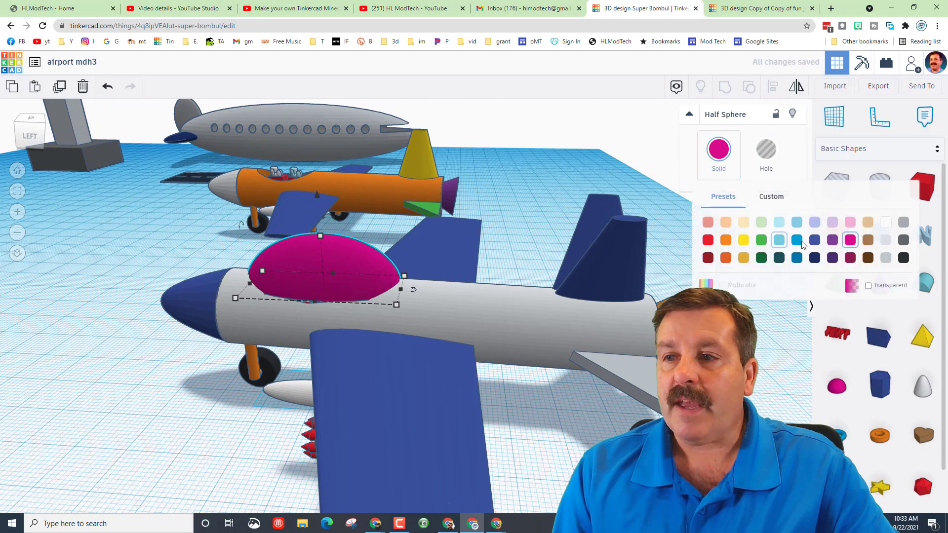
click(868, 286)
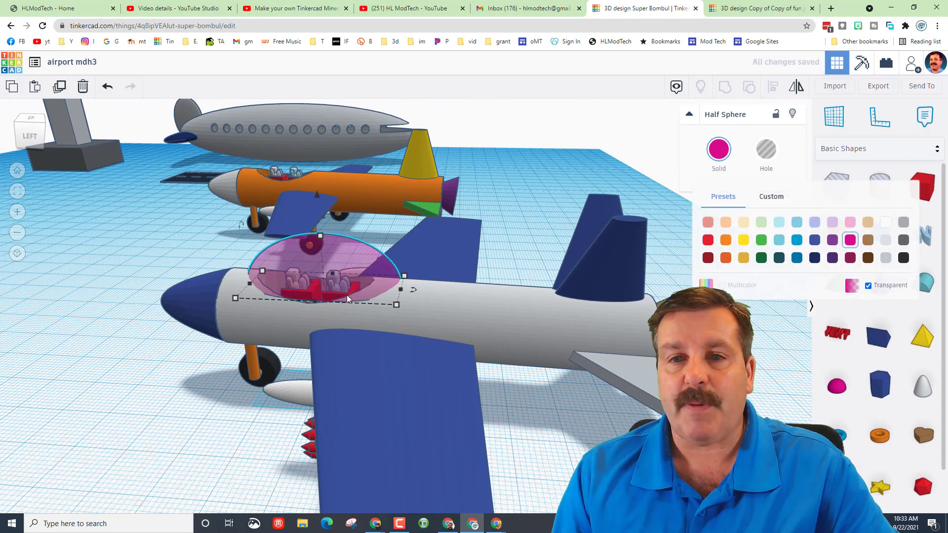
drag(321, 240, 324, 255)
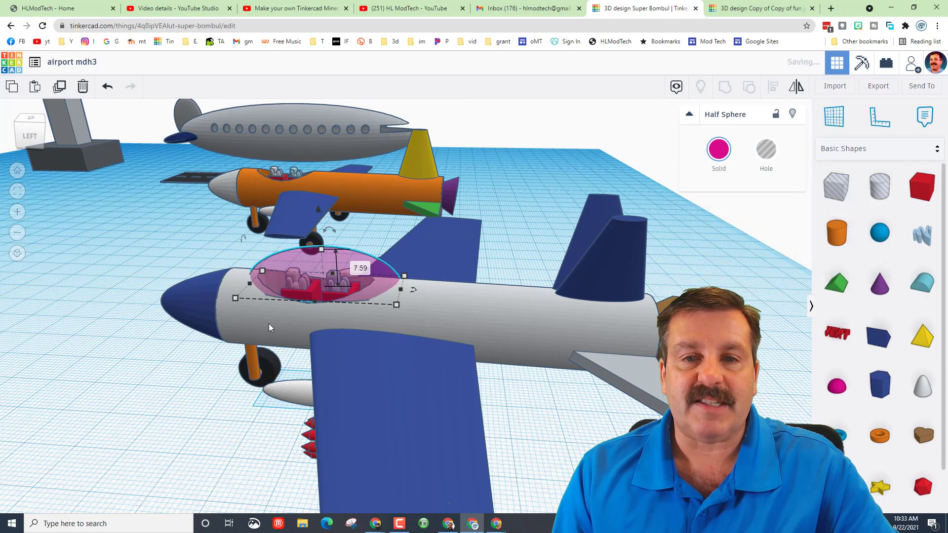
right_drag(269, 328, 380, 280)
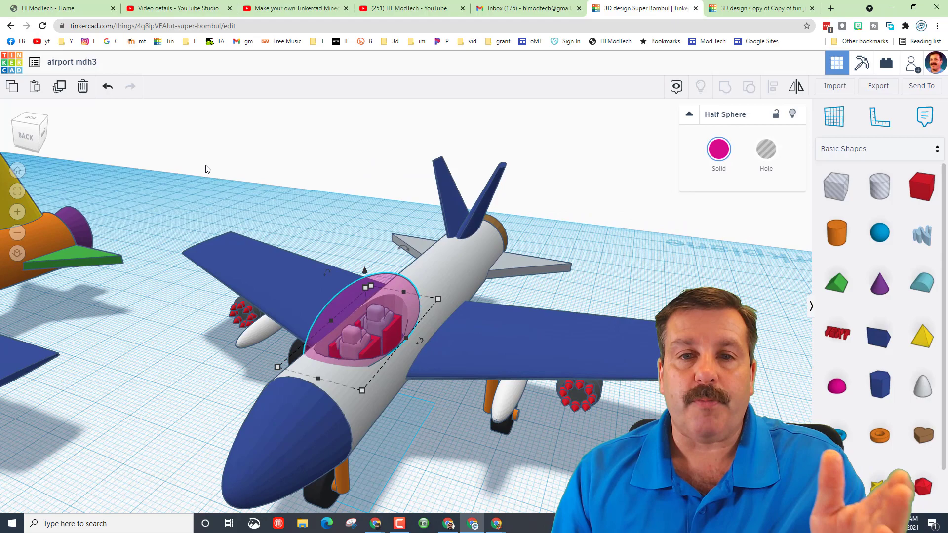
- Select the canopy together with the wing and raise the jet into the air
shift+click(565, 360)
right_drag(565, 360, 607, 288)
scroll(406, 171, down, 5)
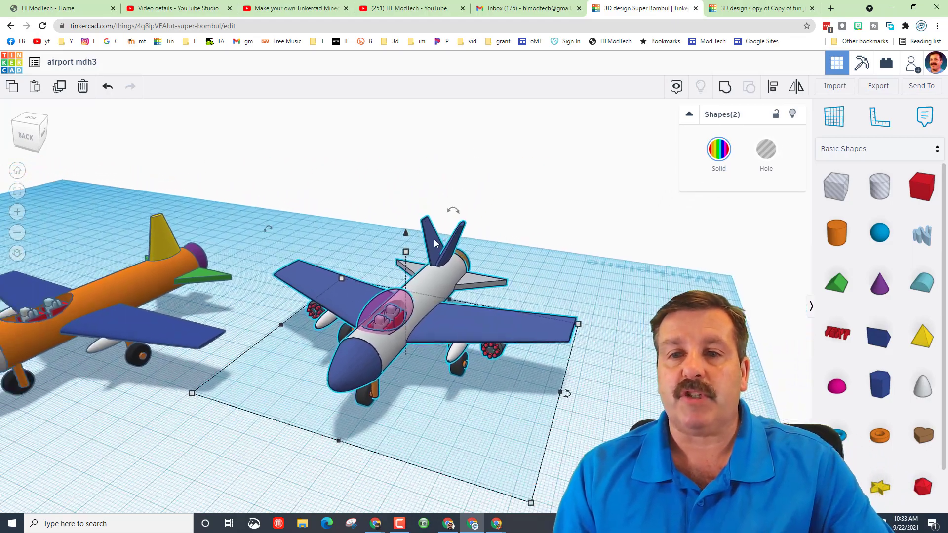
drag(405, 170, 467, 165)
key(Escape)
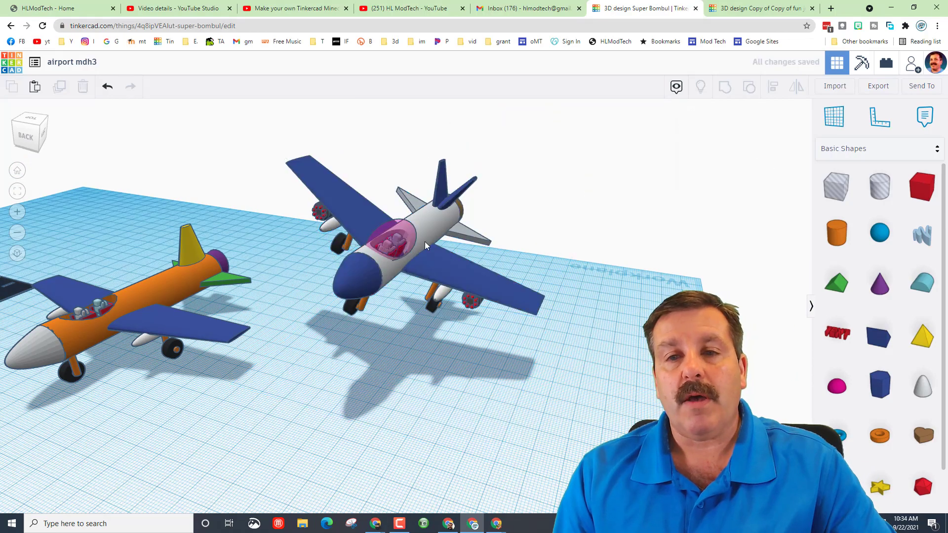
right_drag(370, 247, 462, 311)
- Select the pink canopy and choose a new windshield colour from its swatch
click(417, 237)
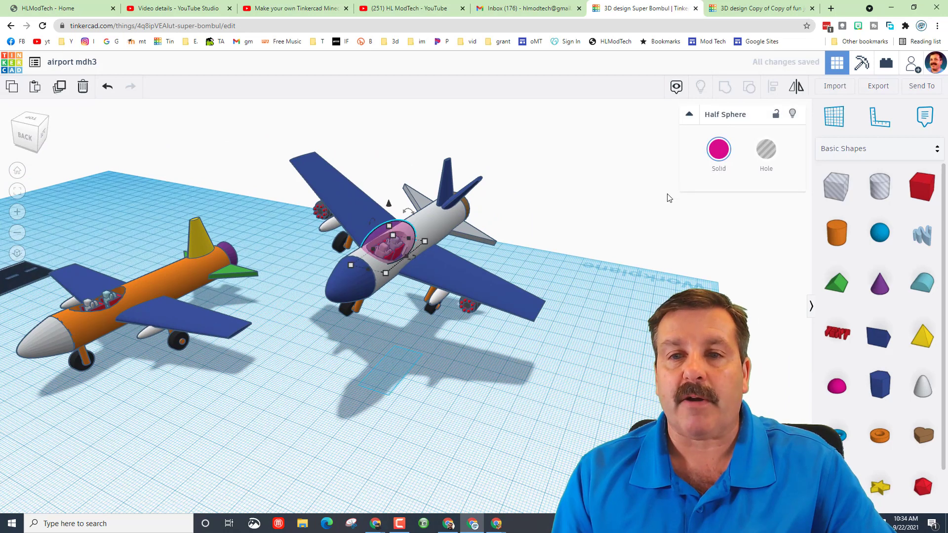
click(711, 152)
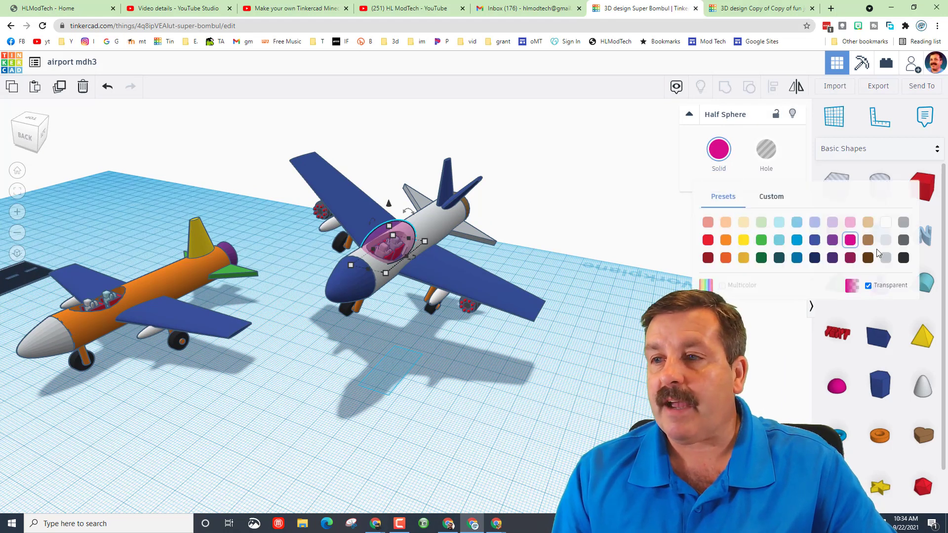
right_drag(494, 346, 367, 355)
- Switch the shape library to Shape Generators, showing All
scroll(413, 346, down, 5)
scroll(383, 325, up, 5)
scroll(383, 324, down, 5)
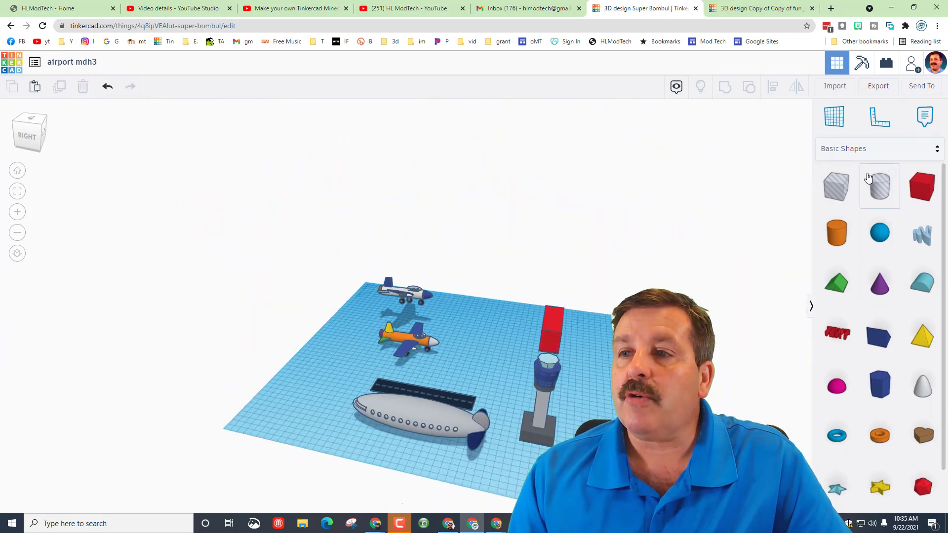
click(868, 149)
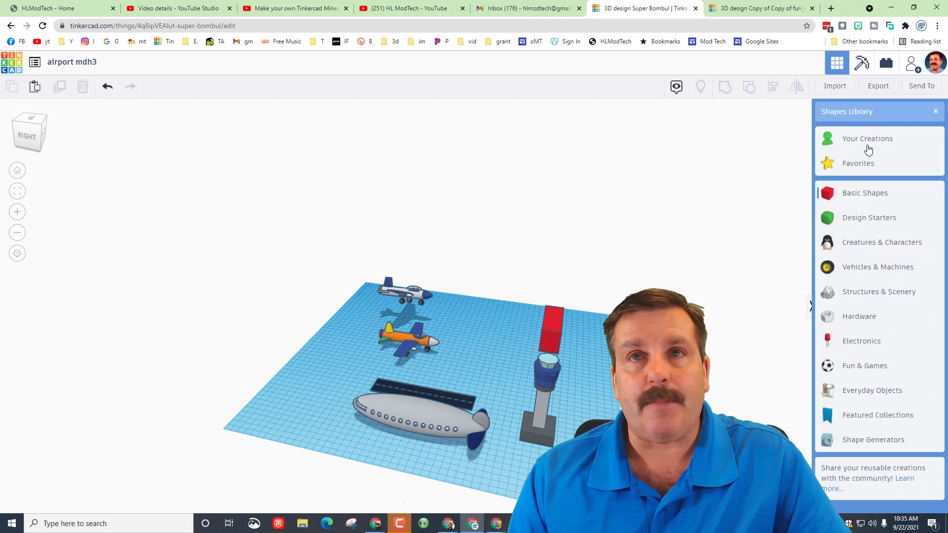
click(858, 440)
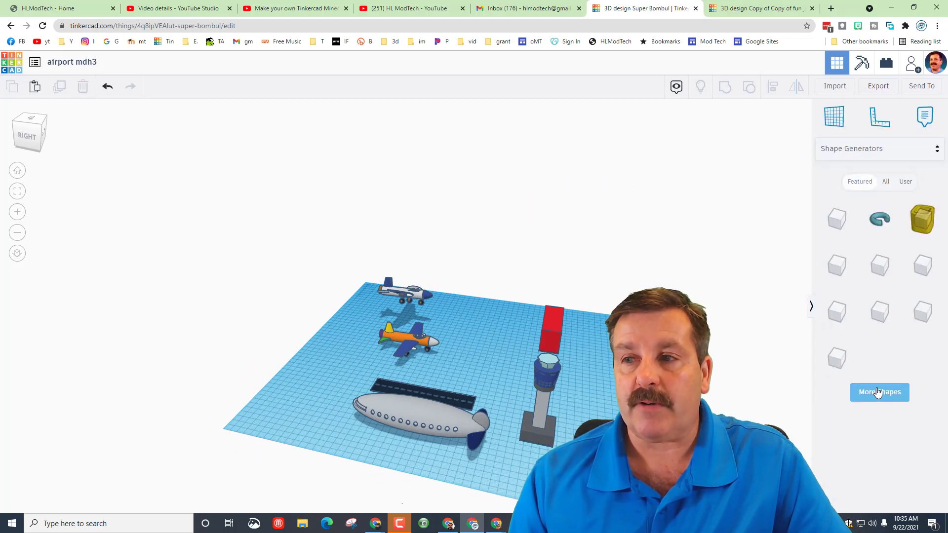
click(886, 183)
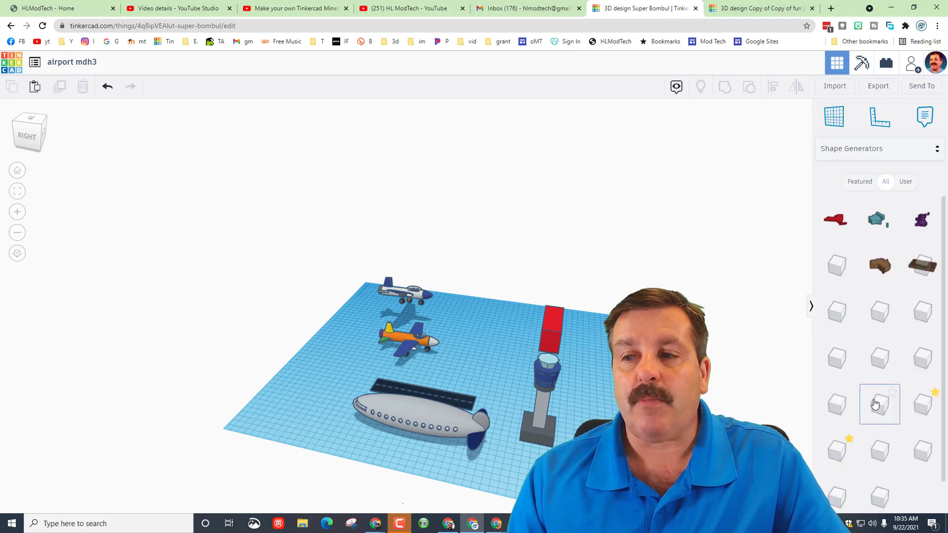
- Load several extra batches of generator shapes with More Shapes
scroll(877, 410, down, 2)
scroll(884, 494, down, 1)
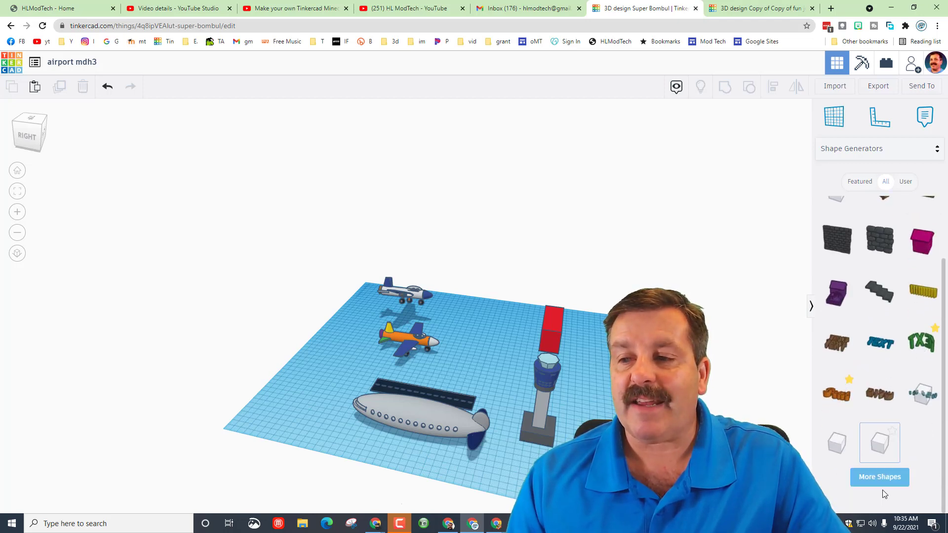
click(880, 477)
scroll(878, 499, down, 3)
scroll(879, 498, up, 1)
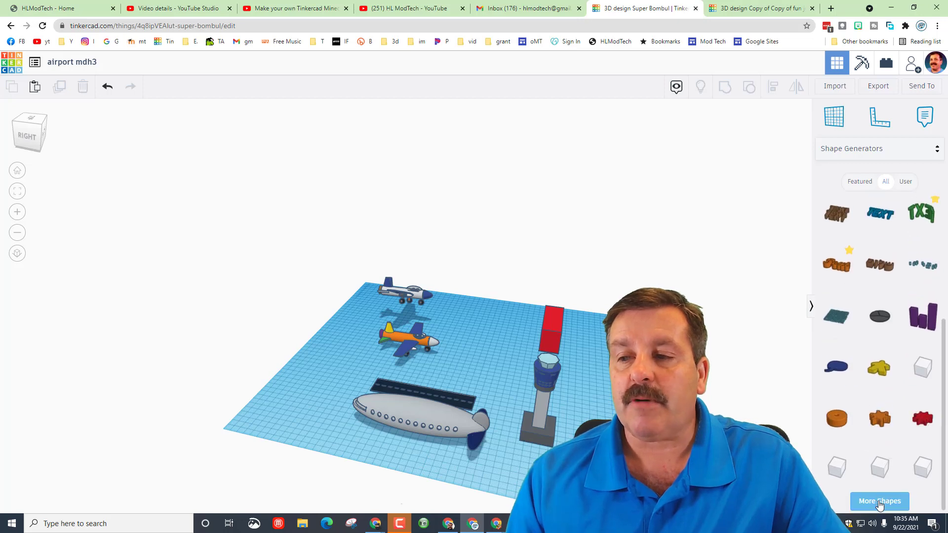
scroll(879, 496, down, 5)
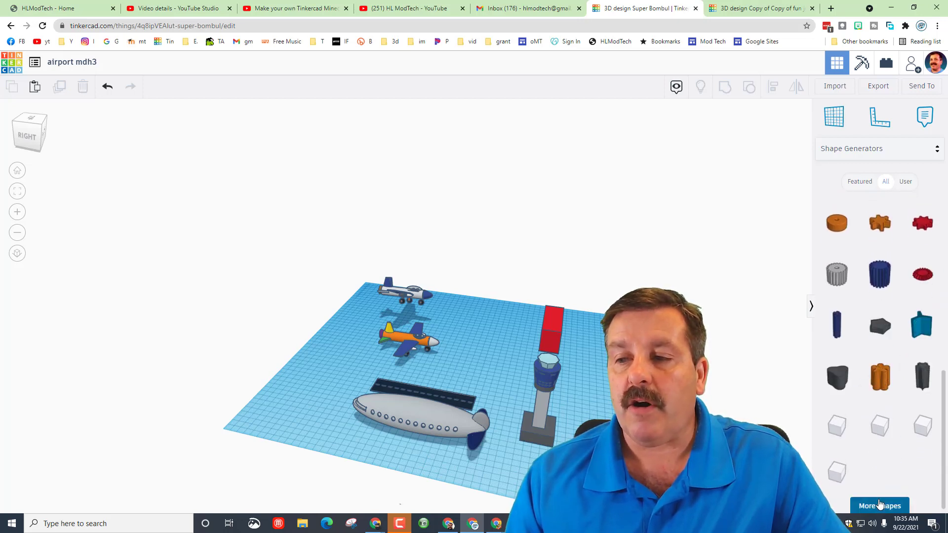
scroll(880, 479, down, 3)
click(876, 490)
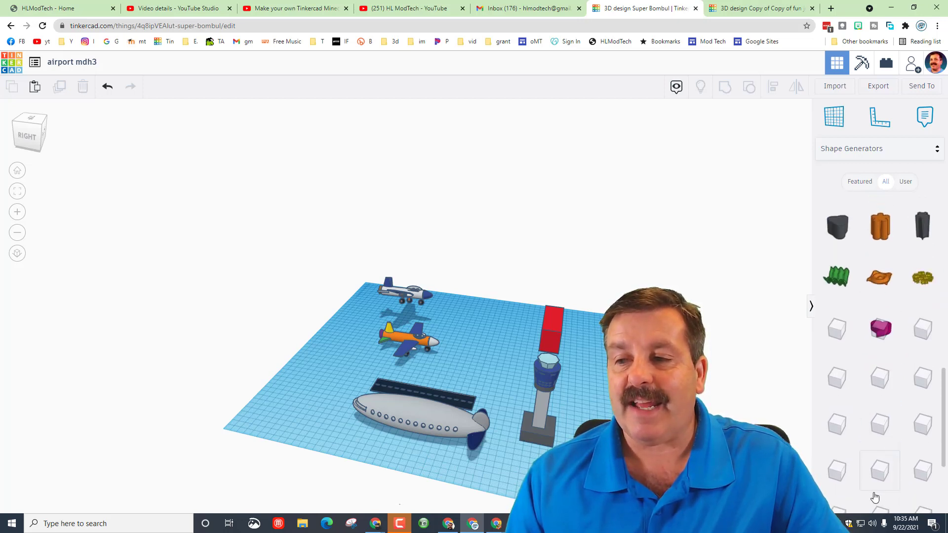
scroll(875, 498, down, 2)
click(876, 499)
scroll(878, 494, down, 4)
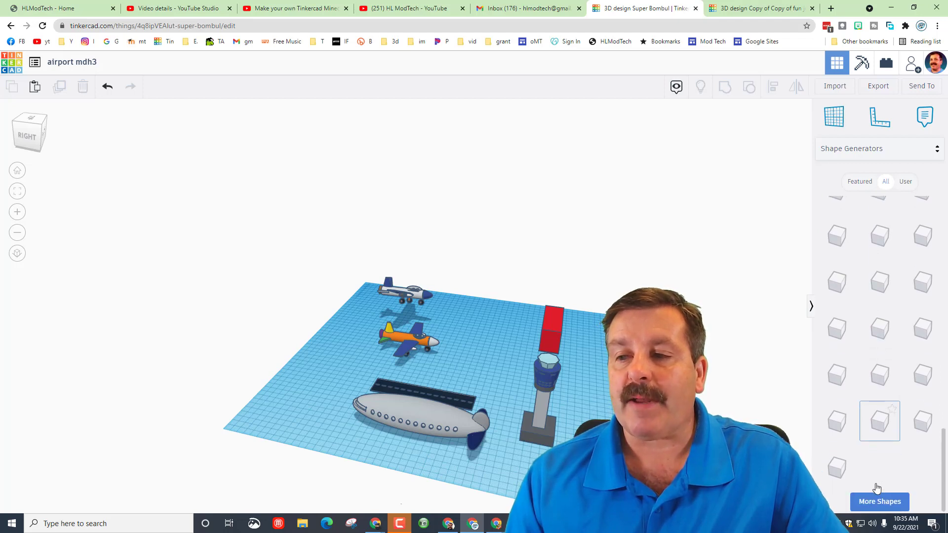
scroll(877, 489, down, 1)
click(877, 491)
scroll(876, 489, down, 2)
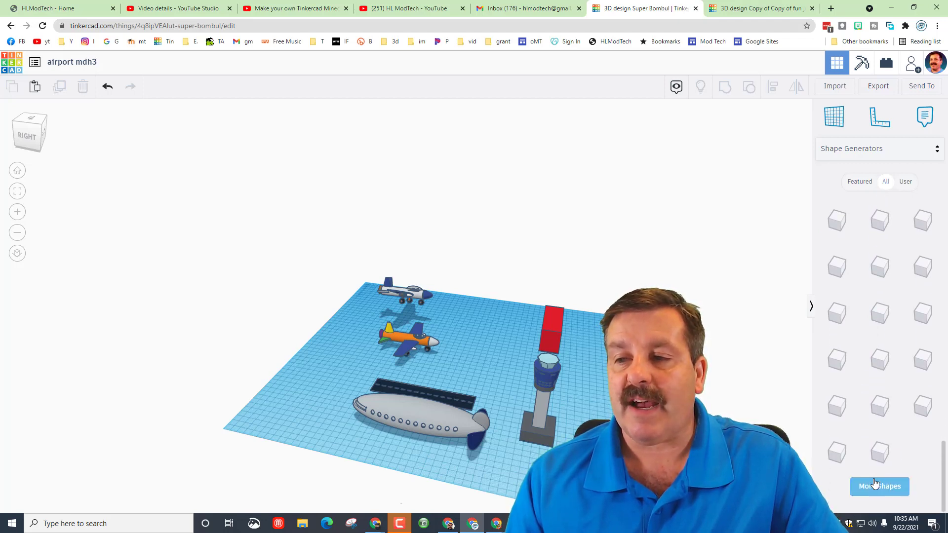
scroll(884, 501, down, 2)
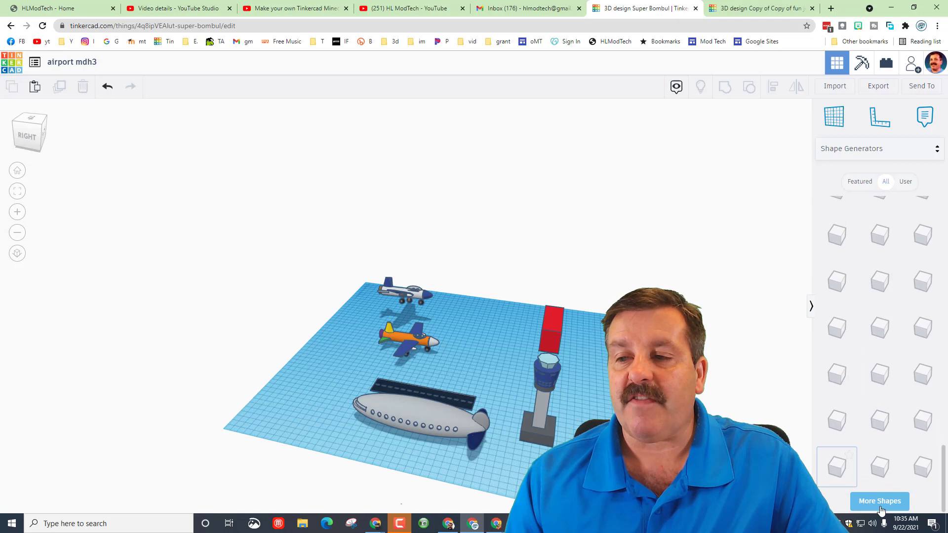
click(877, 501)
scroll(877, 481, down, 2)
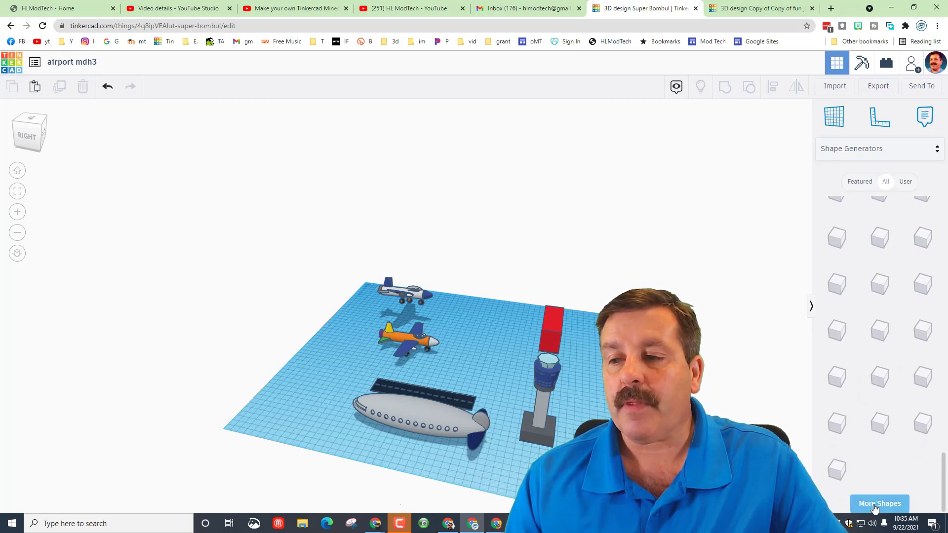
click(870, 494)
scroll(870, 467, down, 2)
click(874, 489)
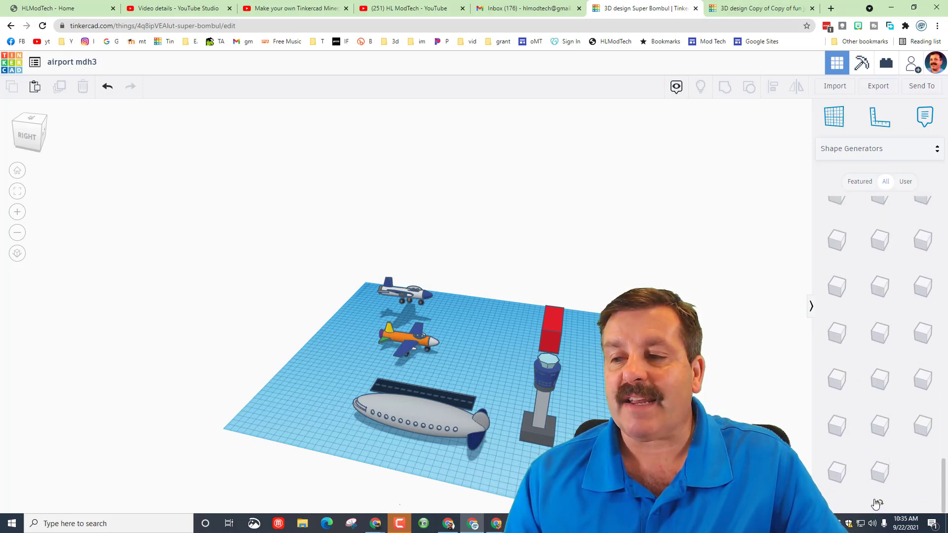
scroll(874, 491, down, 1)
click(874, 503)
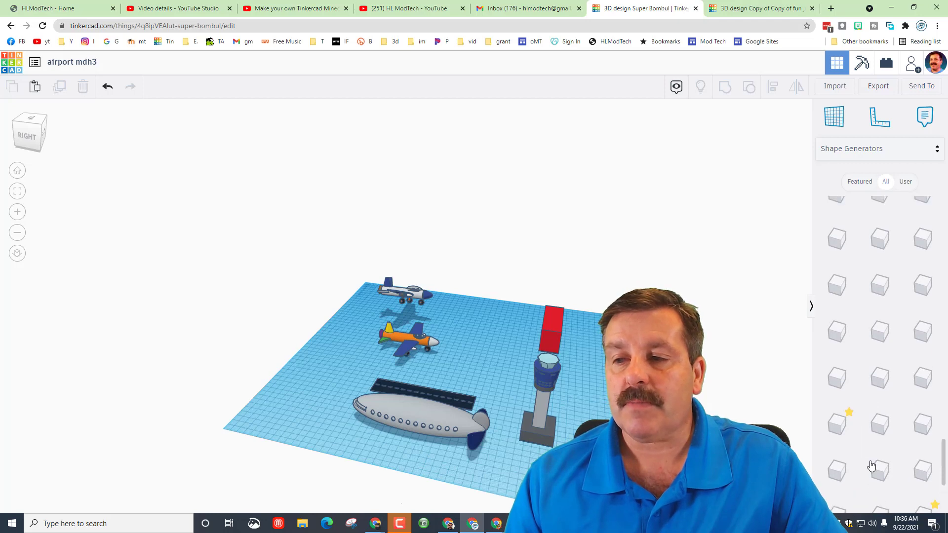
scroll(869, 371, up, 3)
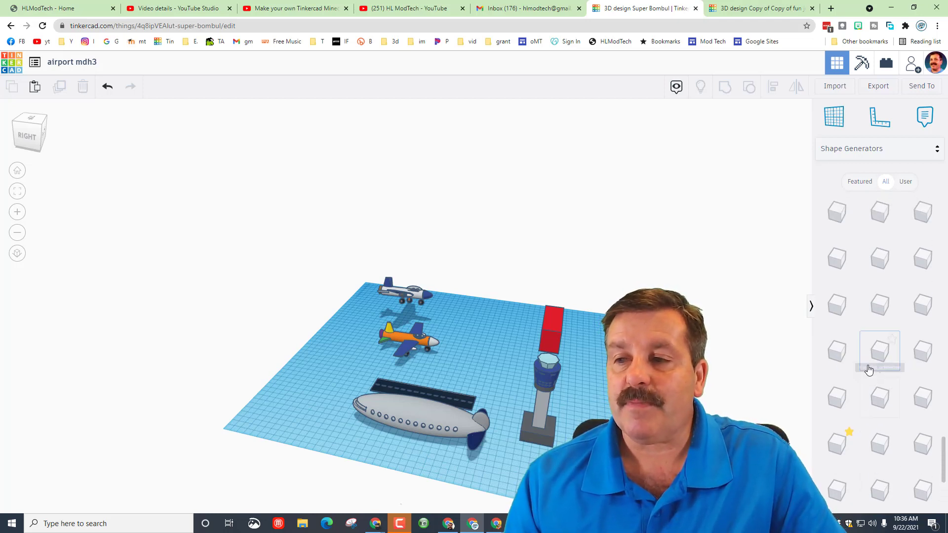
- Scroll the All Shape Generators list until the red Swept NACA tile appears
scroll(871, 366, up, 4)
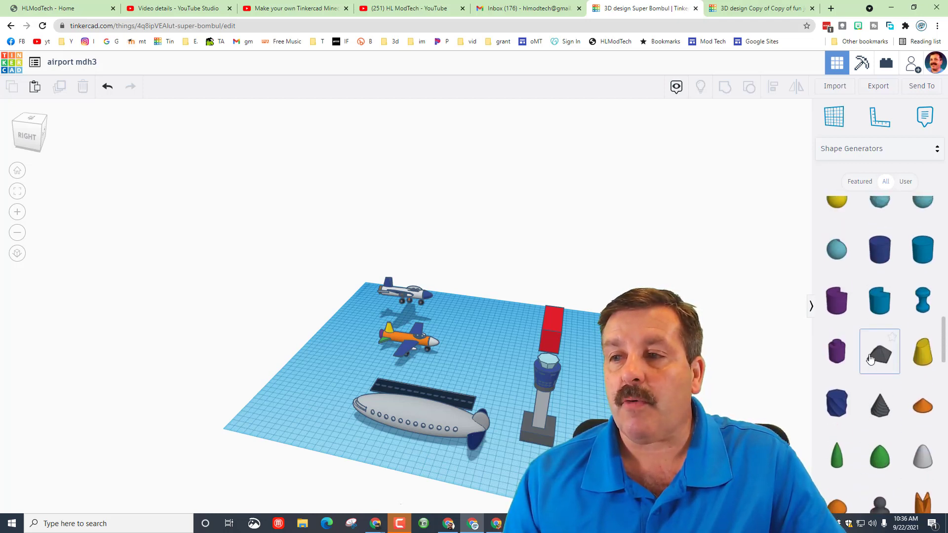
scroll(870, 357, up, 6)
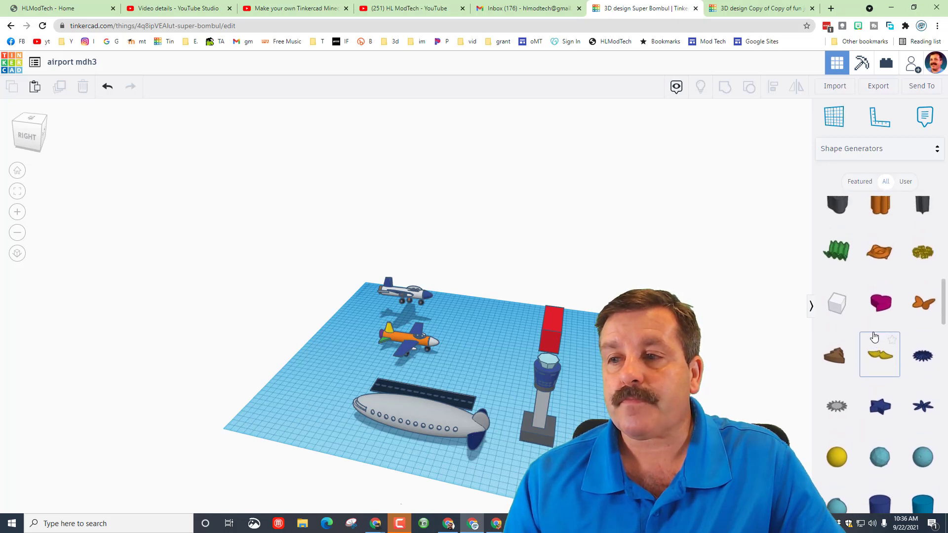
scroll(877, 331, up, 8)
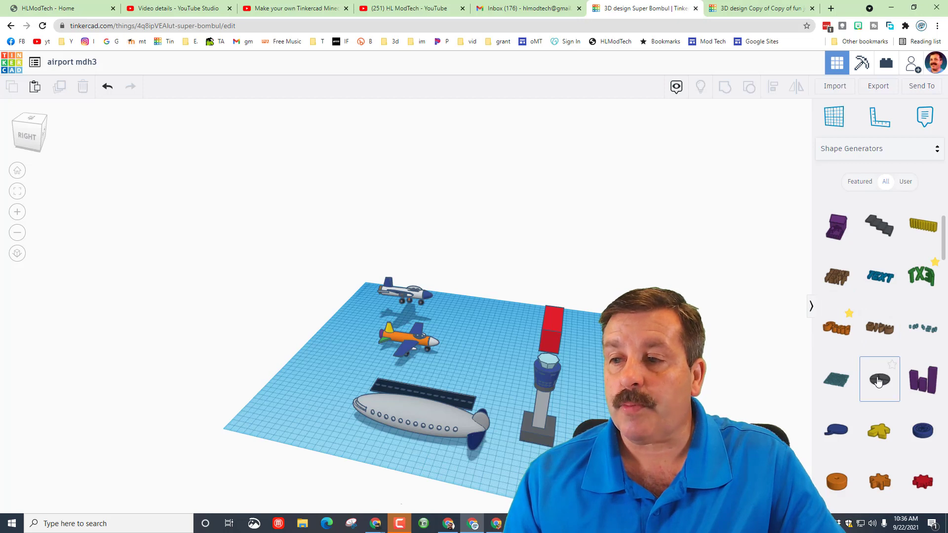
scroll(878, 381, down, 2)
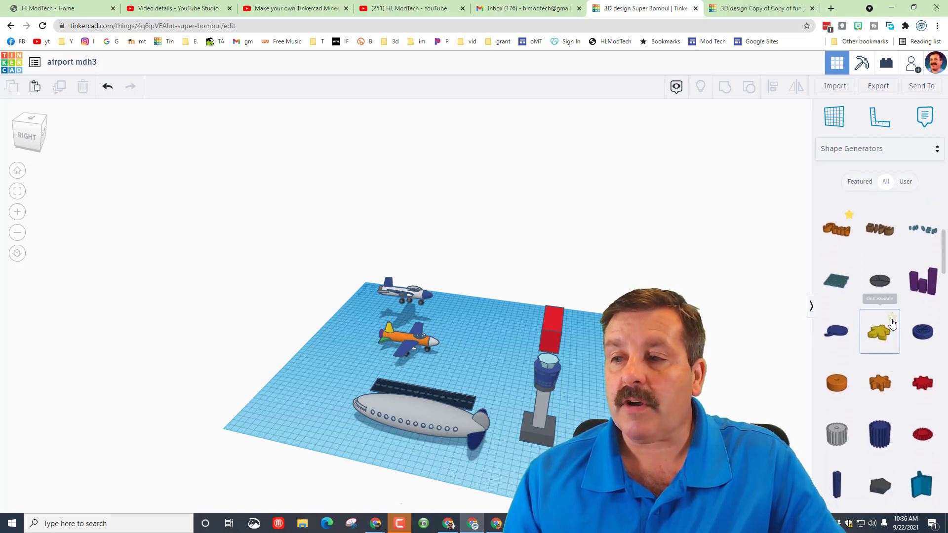
scroll(888, 369, down, 1)
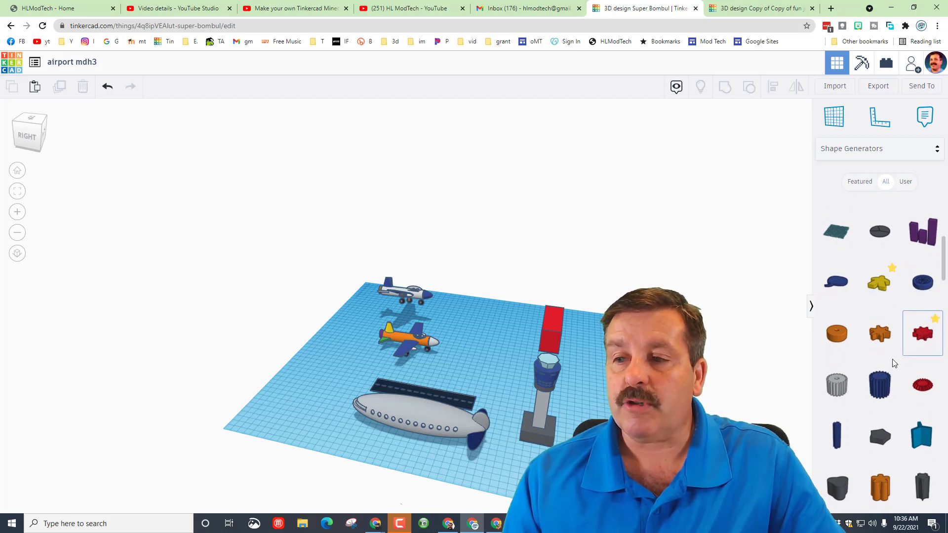
scroll(892, 360, down, 10)
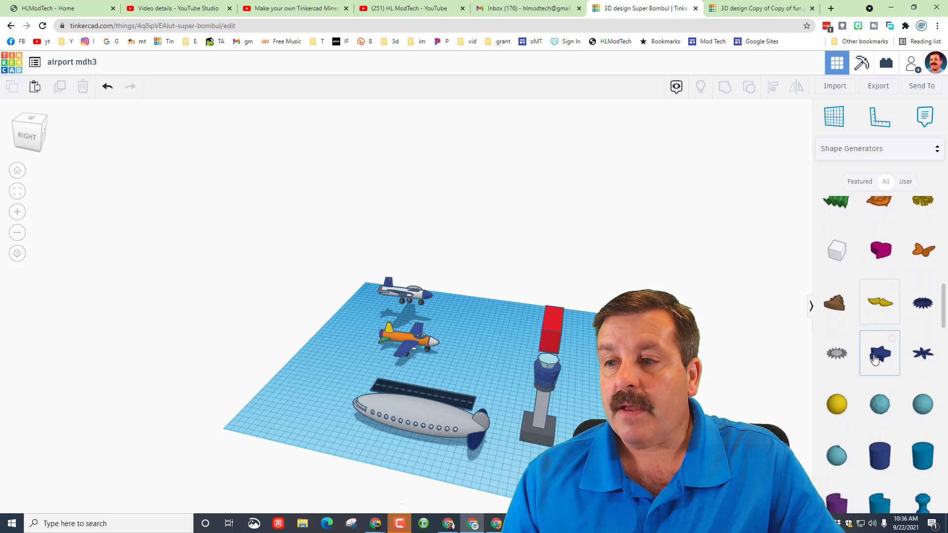
scroll(875, 359, down, 15)
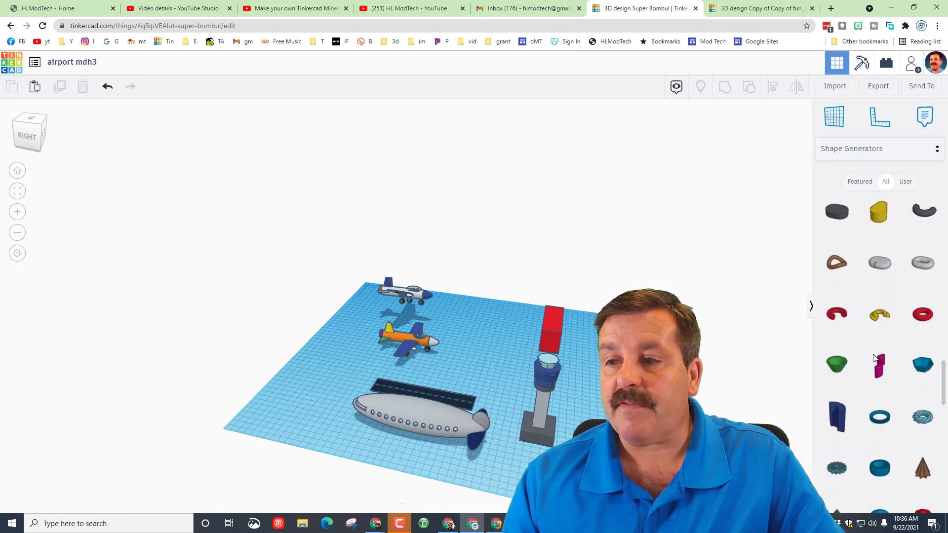
scroll(873, 357, down, 6)
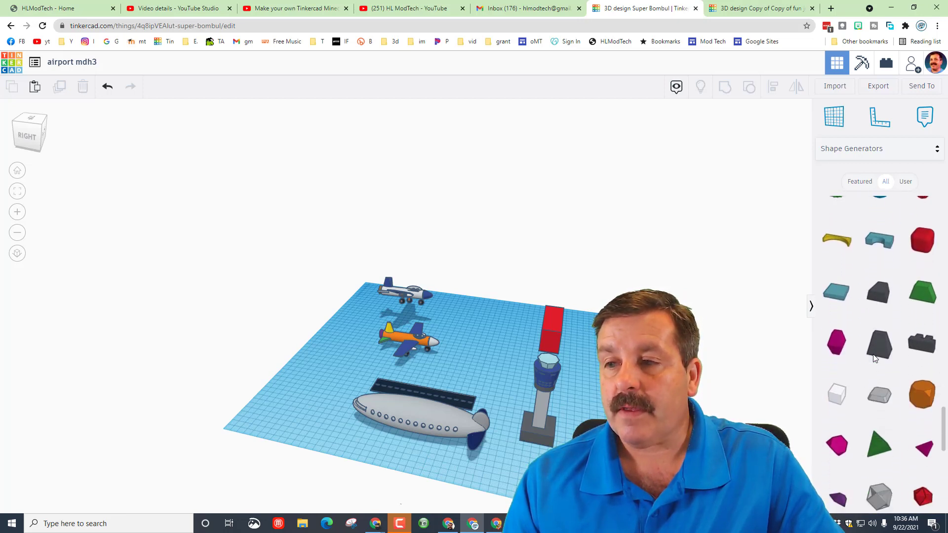
scroll(873, 358, down, 6)
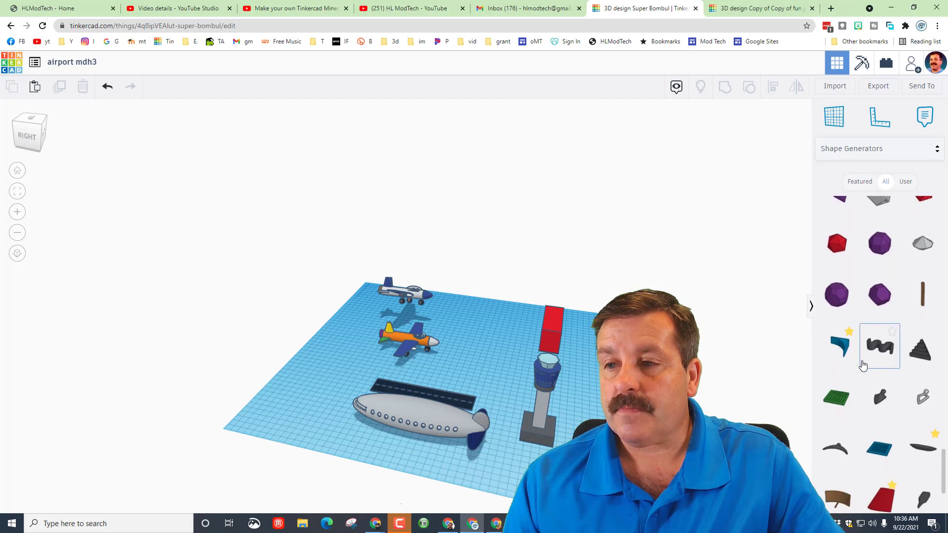
scroll(865, 346, down, 3)
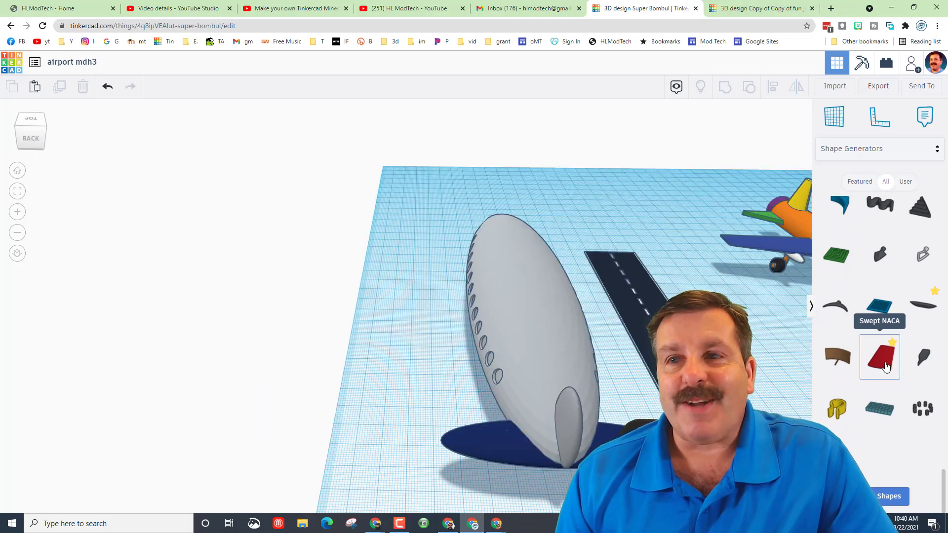
- Place a Swept NACA shape on the workplane and frame the view on it
click(886, 366)
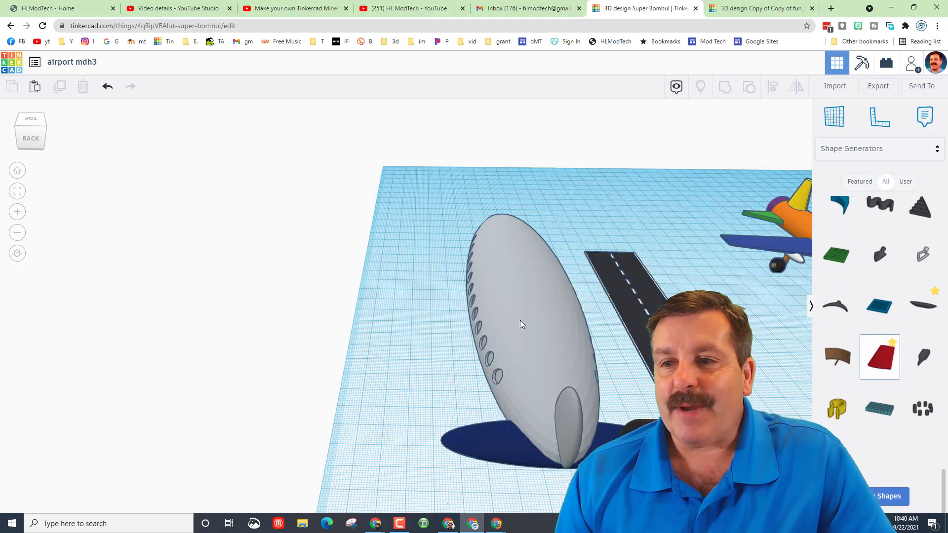
click(428, 346)
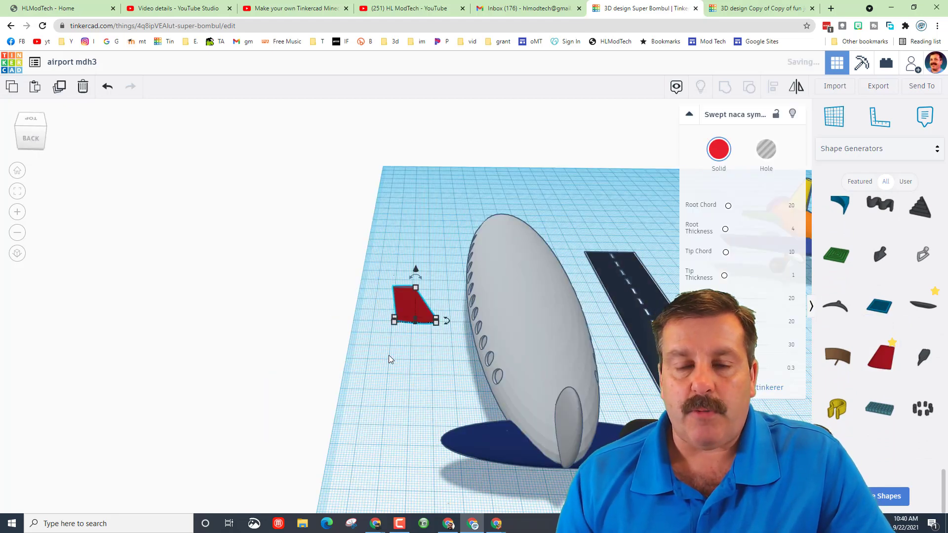
click(15, 193)
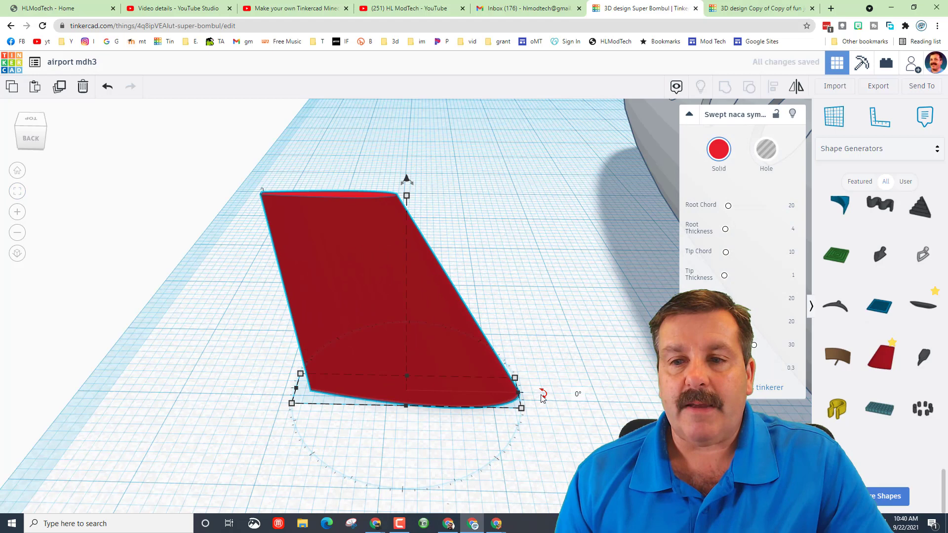
scroll(628, 275, down, 2)
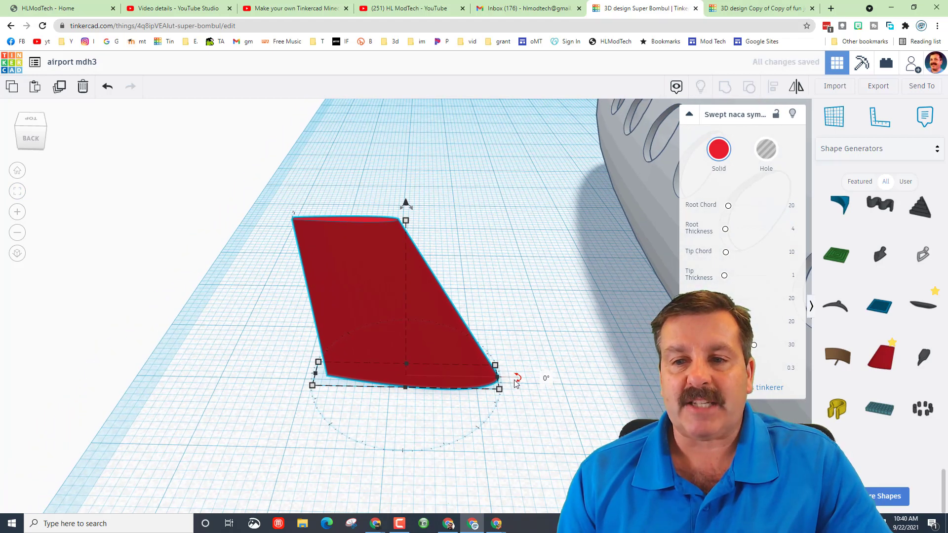
- Rotate the red wing to -90° to lay it flat and stretch it to 71.03 long
drag(519, 379, 403, 351)
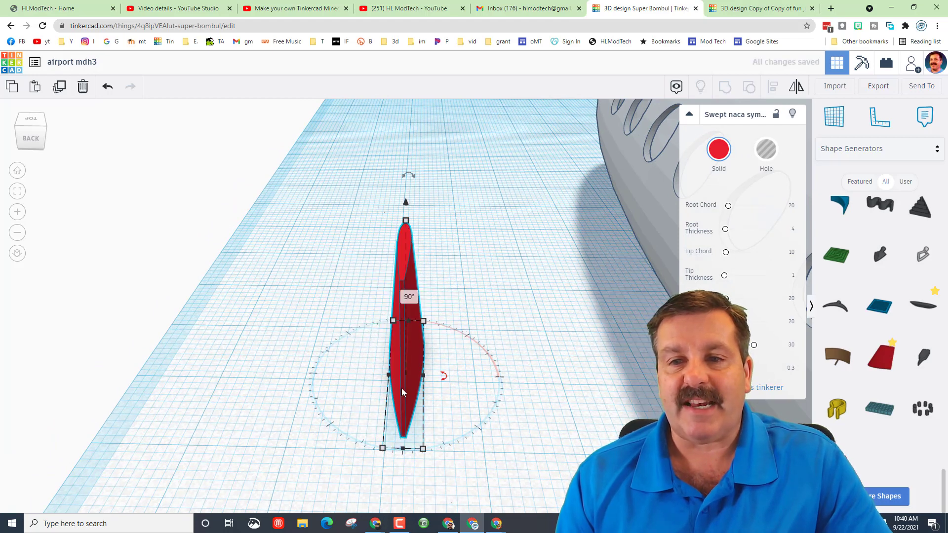
drag(409, 175, 280, 258)
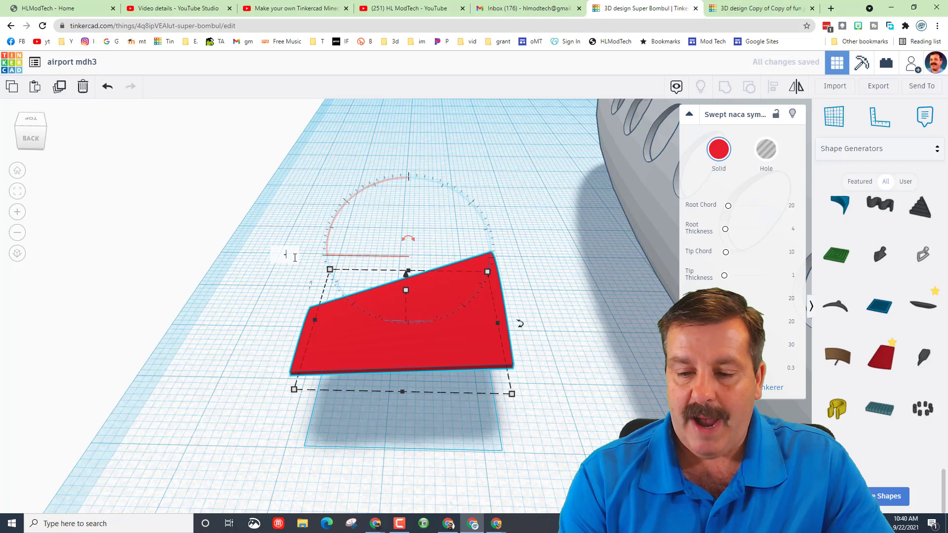
key(Return)
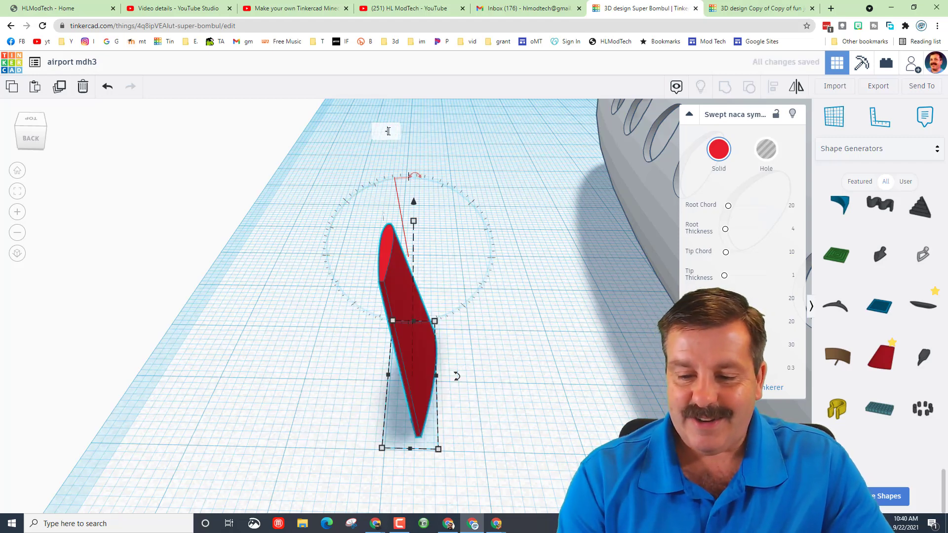
key(Return)
scroll(384, 312, down, 5)
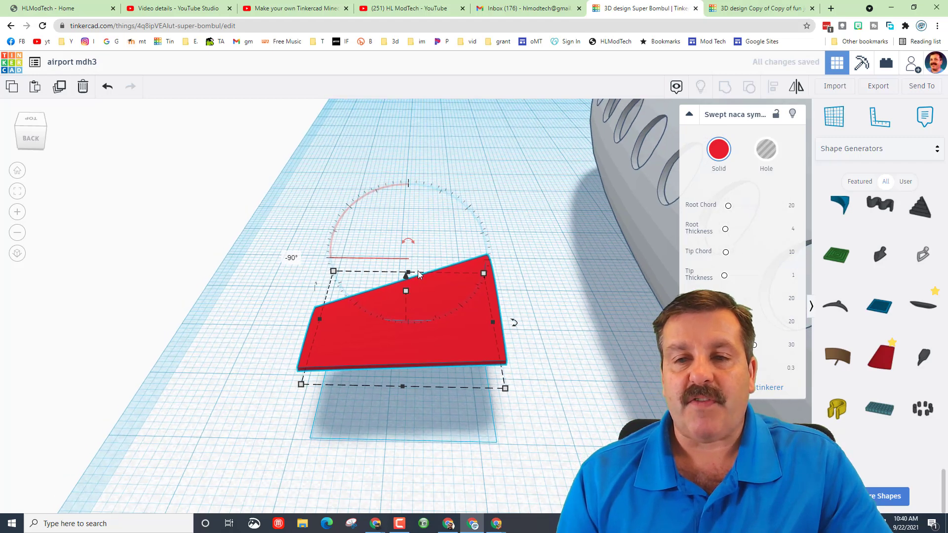
drag(365, 314, 130, 309)
- Duplicate the red wing and move the copy to the right
key(ctrl+d)
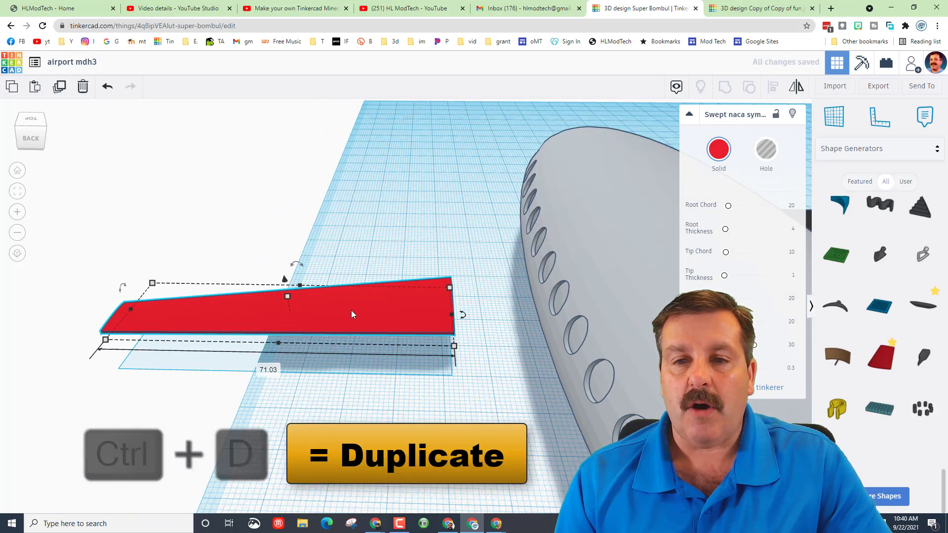
drag(351, 313, 444, 318)
scroll(443, 316, down, 3)
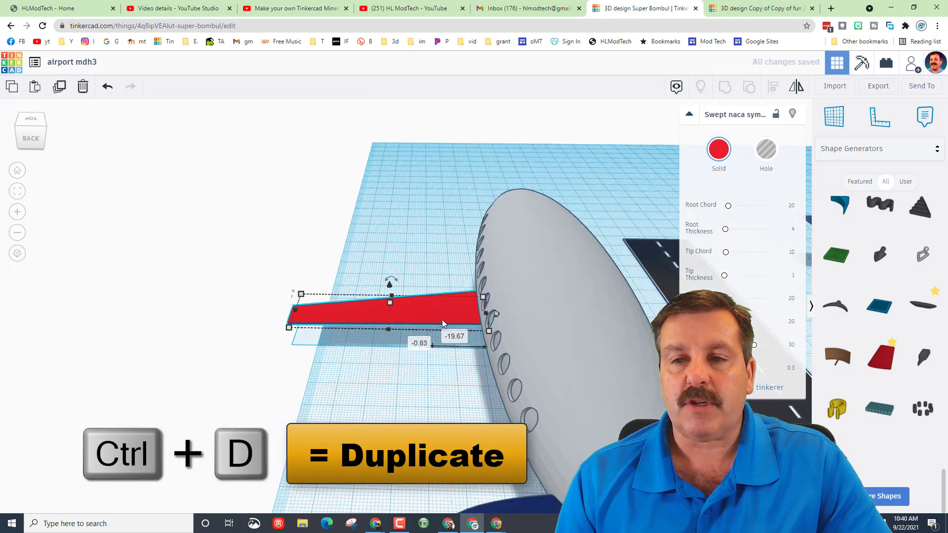
right_drag(442, 319, 409, 359)
click(410, 361)
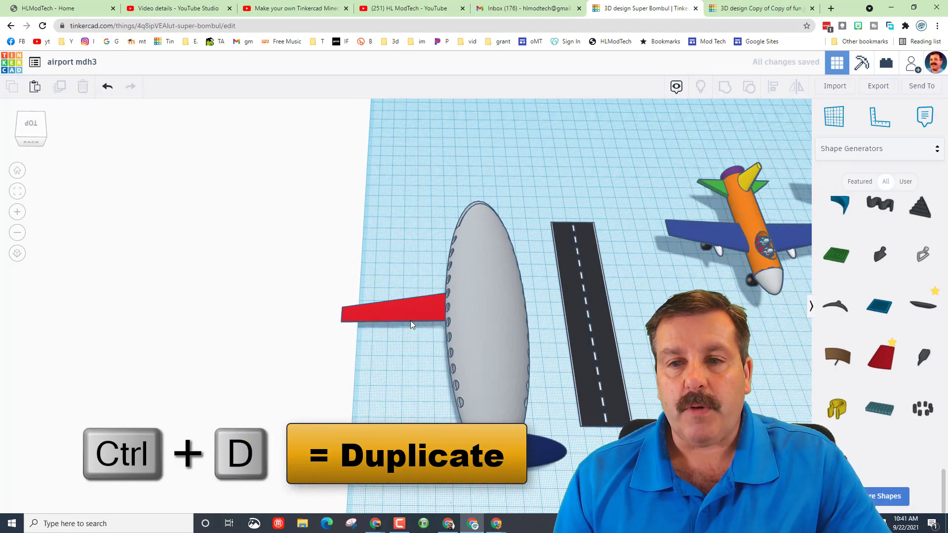
click(411, 319)
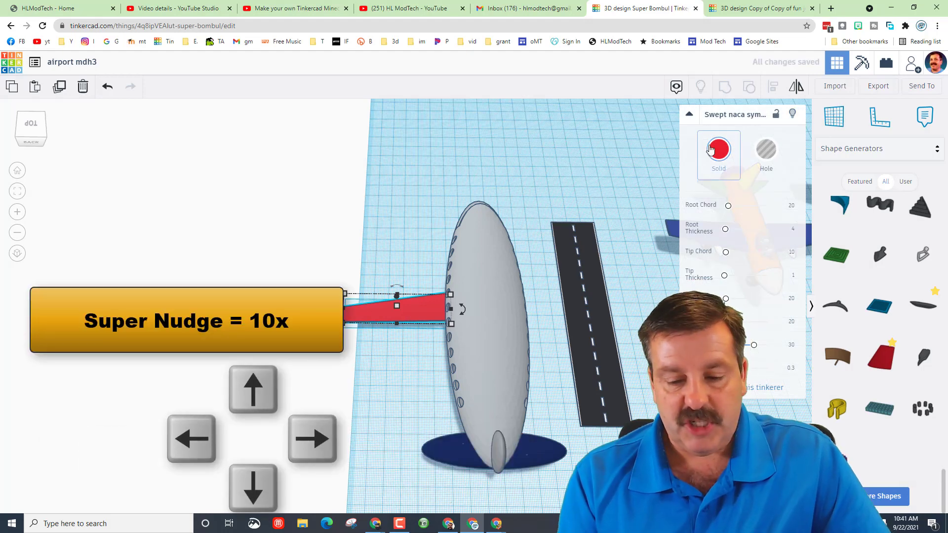
key(shift+Right)
key(shift+Right)
key(shift+Right)
key(shift+Right)
key(shift+Right)
key(shift+Right)
key(shift+Right)
key(shift+Right)
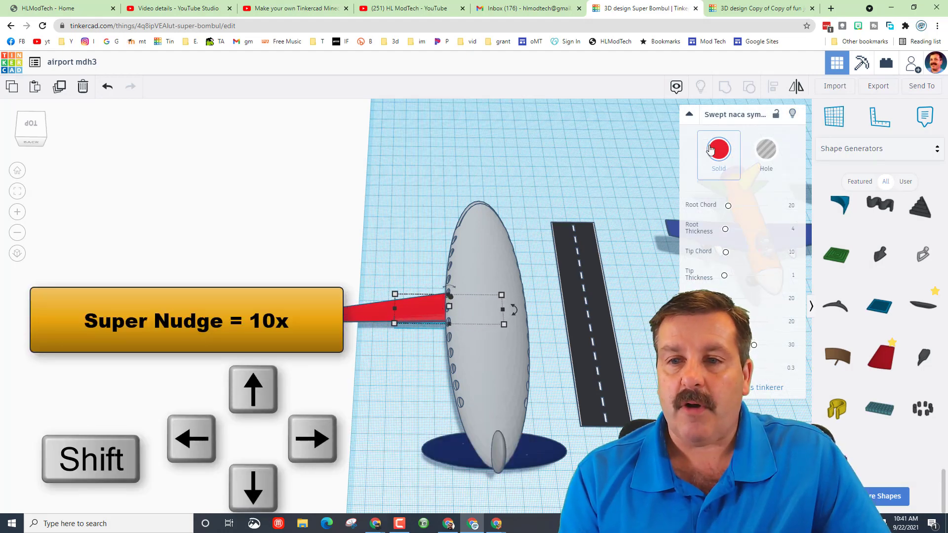
- Mirror the wing copy and nudge it outward to match the first wing
click(795, 89)
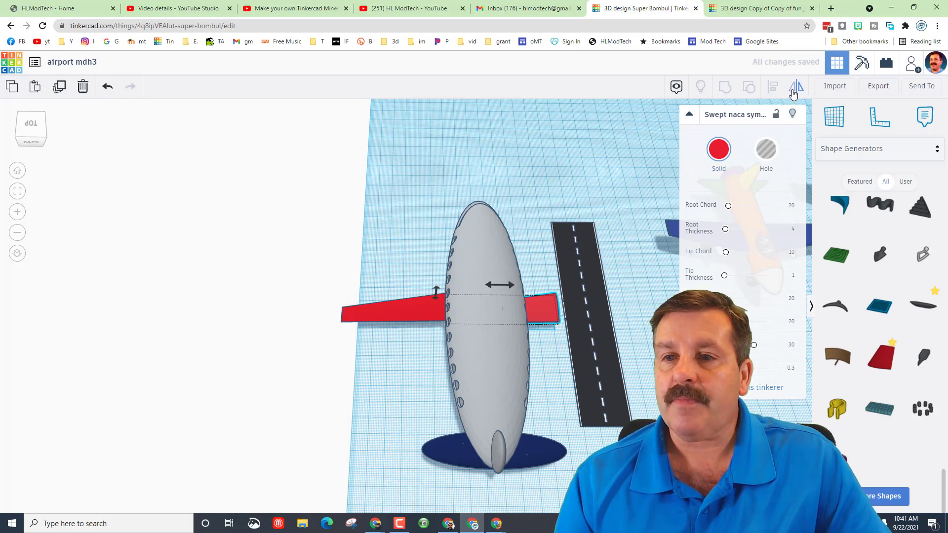
click(501, 286)
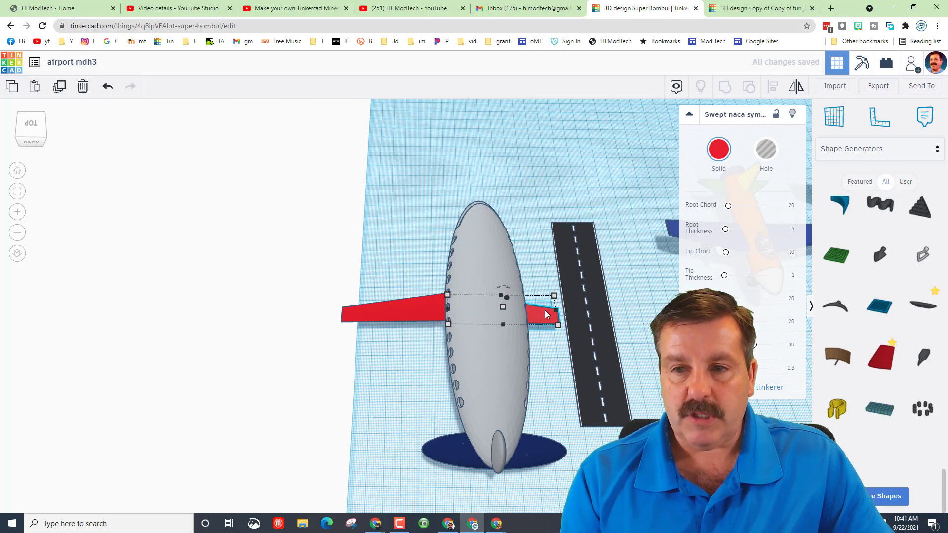
key(Right)
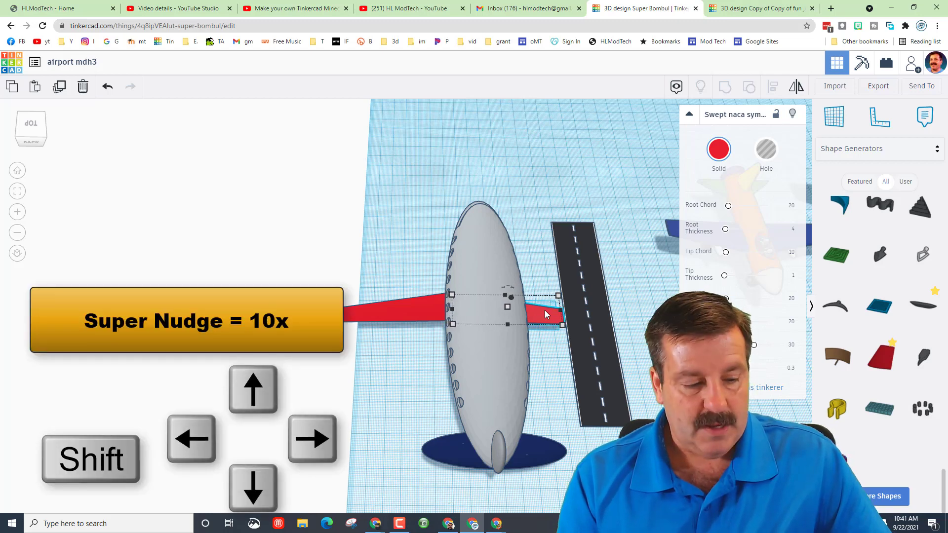
key(shift+Right)
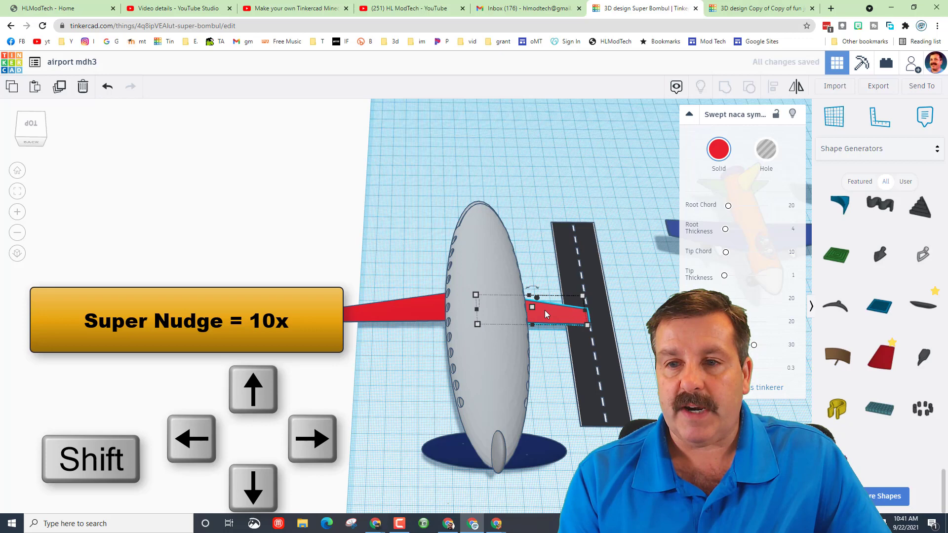
key(Right)
key(Right)
key(shift+Right)
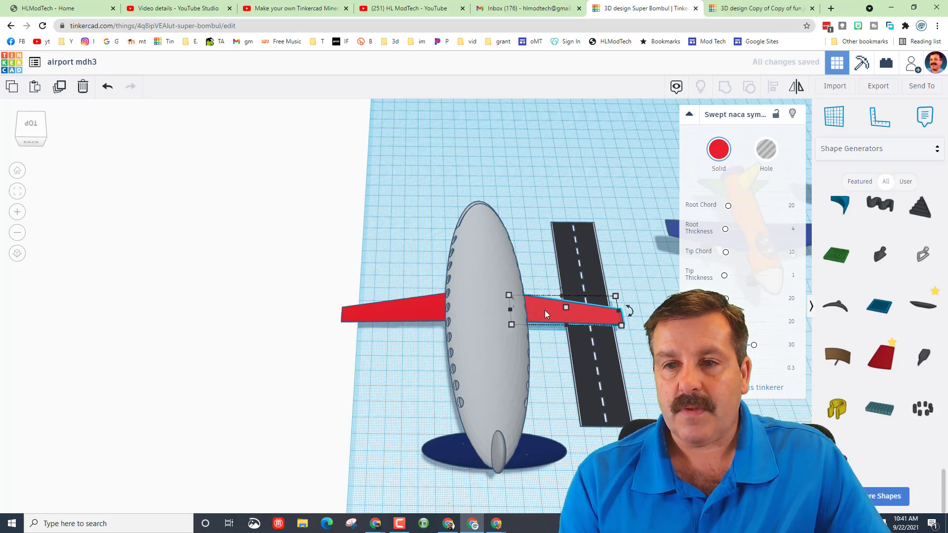
key(Right)
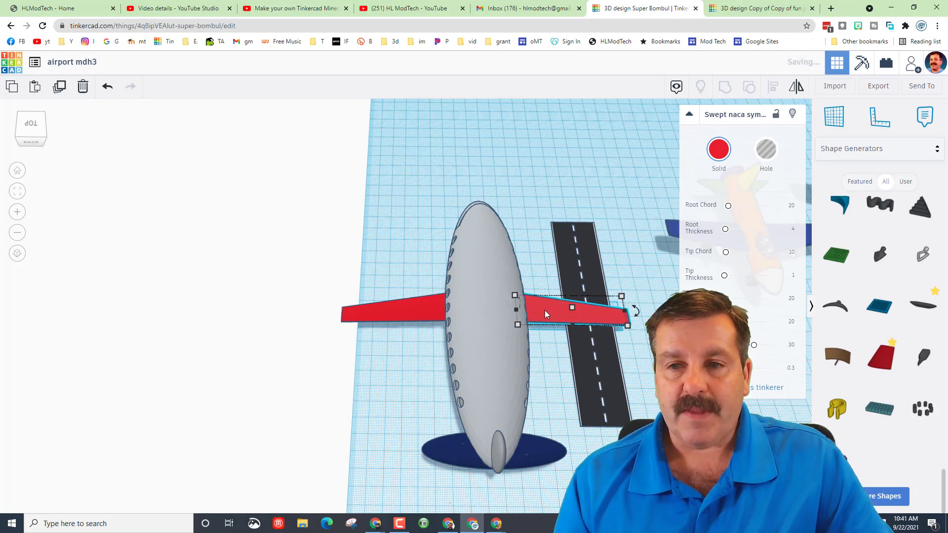
click(489, 351)
right_drag(491, 302, 529, 257)
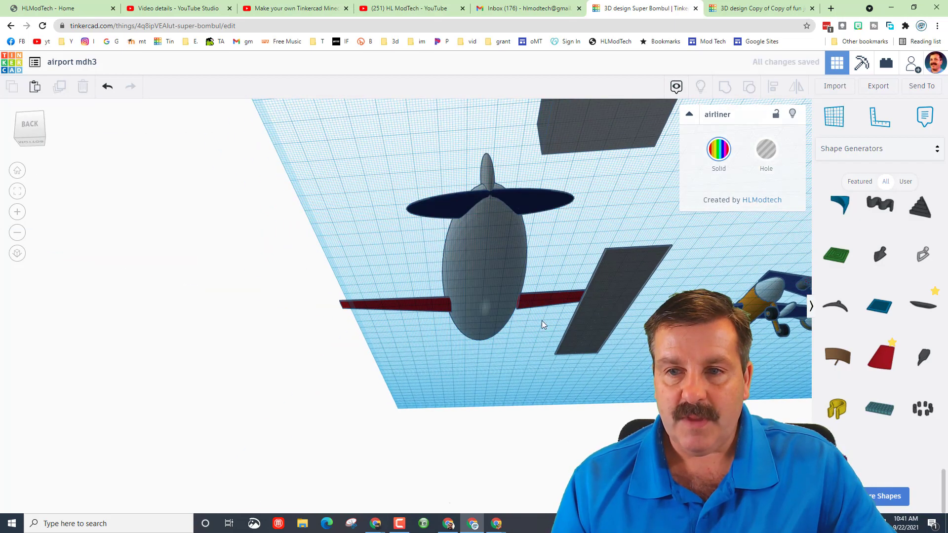
- Nudge the right wing left against the fuselage and group both wings
click(529, 300)
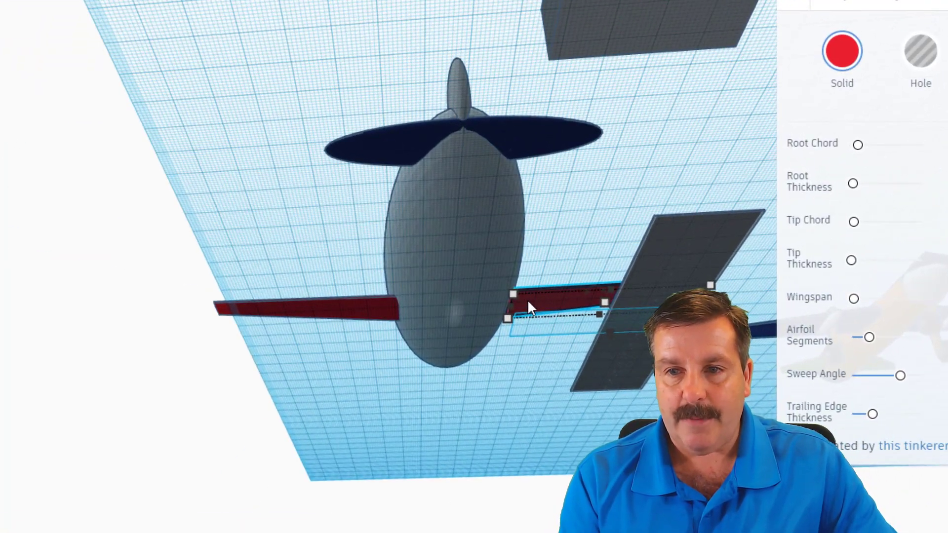
key(Left)
key(Left)
key(Left)
key(Left)
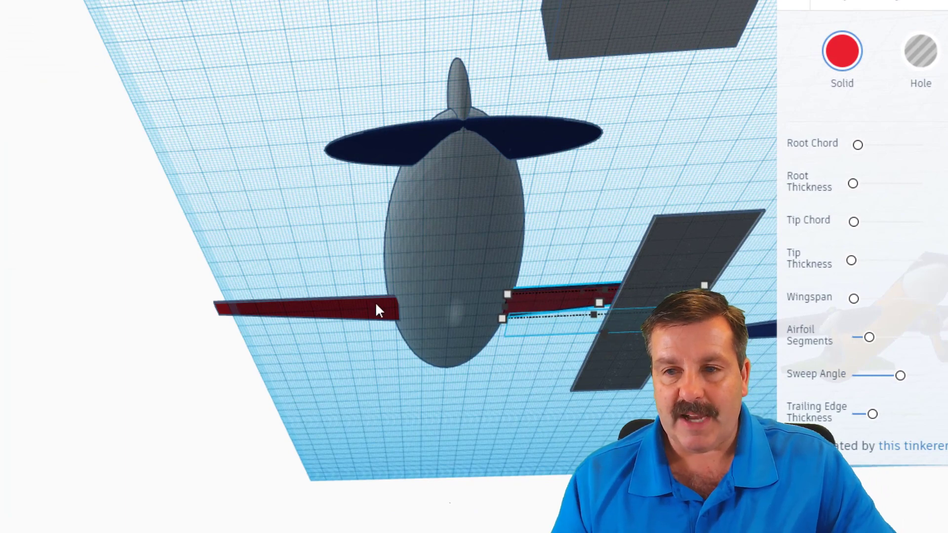
scroll(620, 372, up, 5)
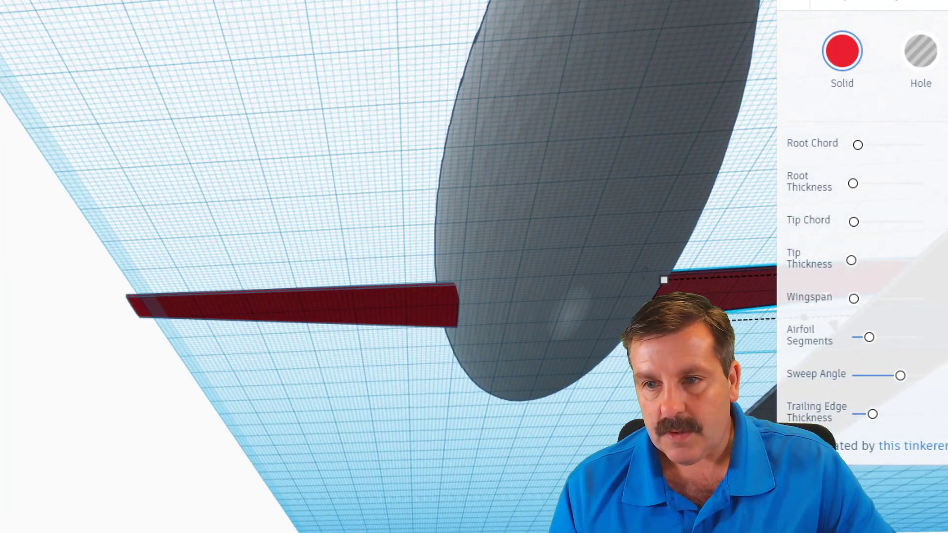
scroll(614, 413, up, 3)
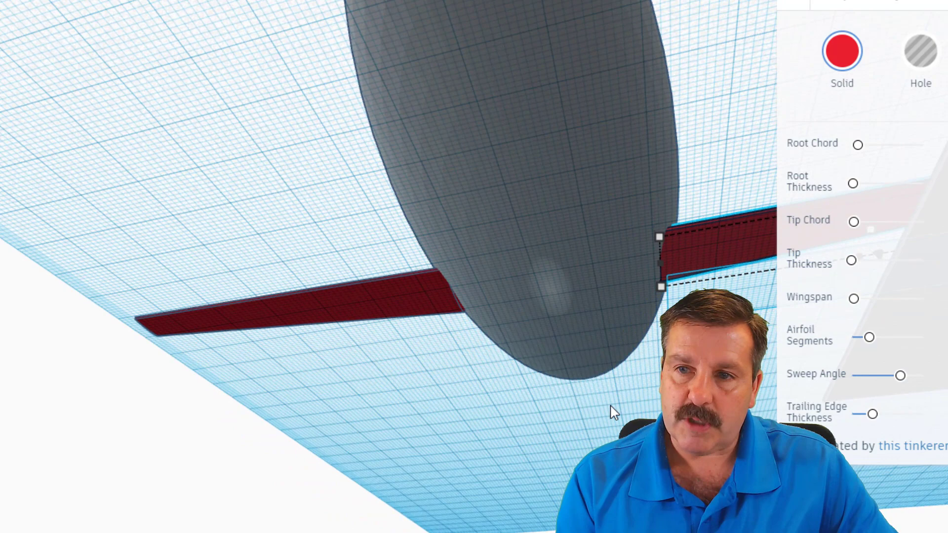
key(Left)
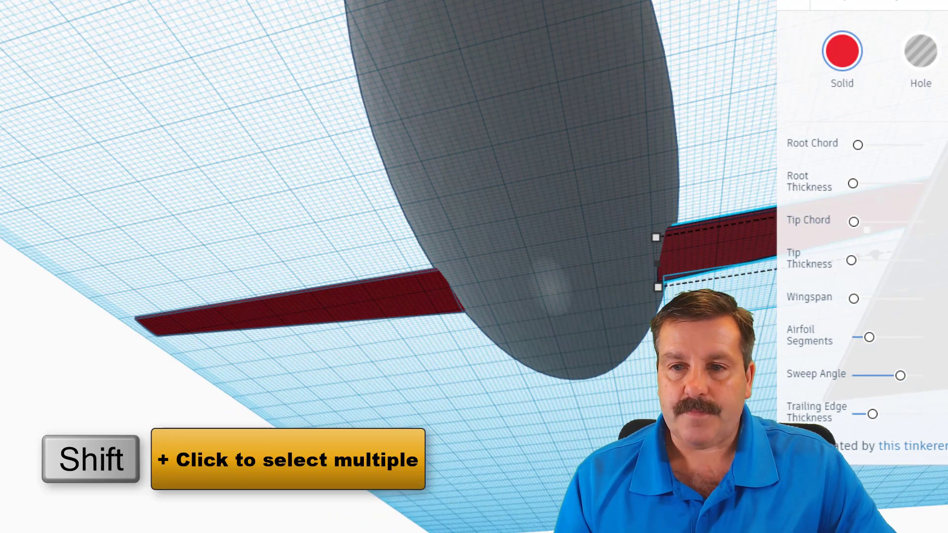
right_drag(614, 409, 317, 387)
shift+click(353, 315)
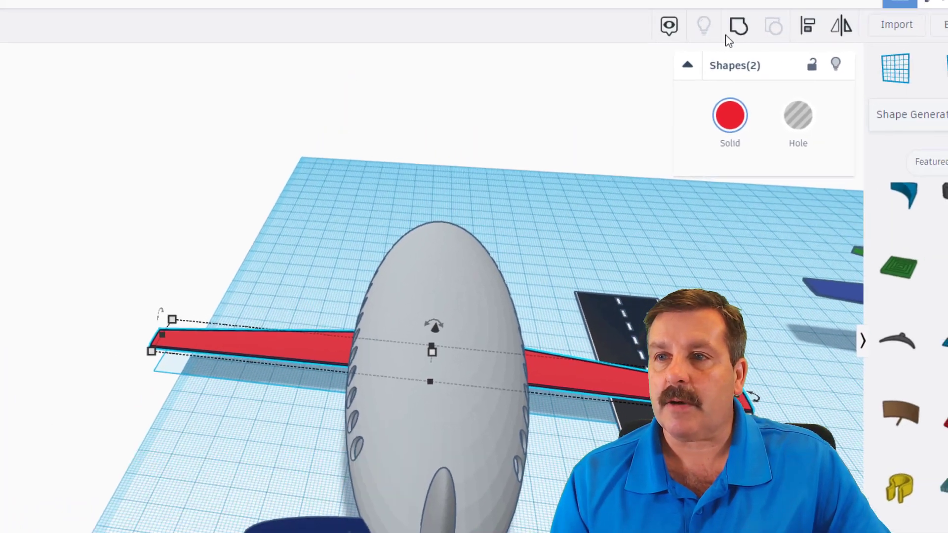
click(731, 29)
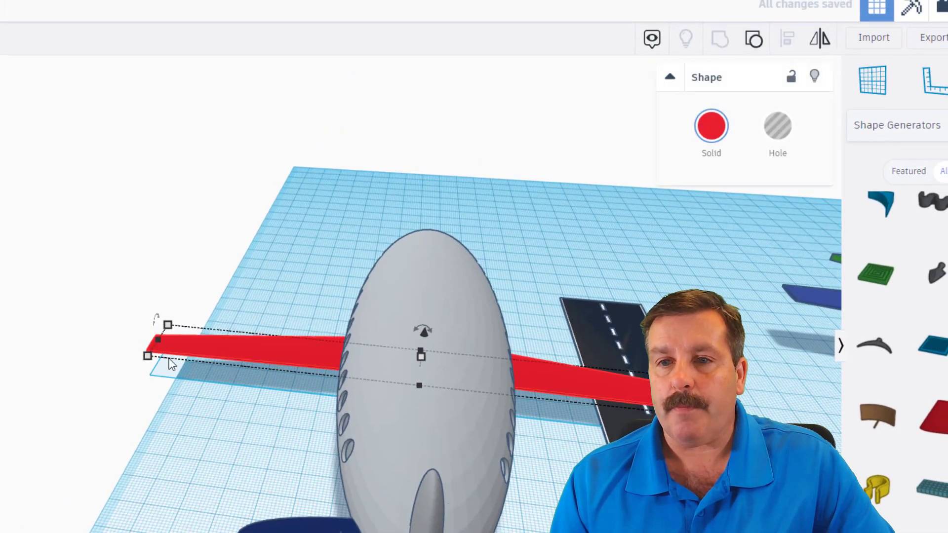
- Select the fuselage and grouped wings and align them with the Align tool
click(290, 410)
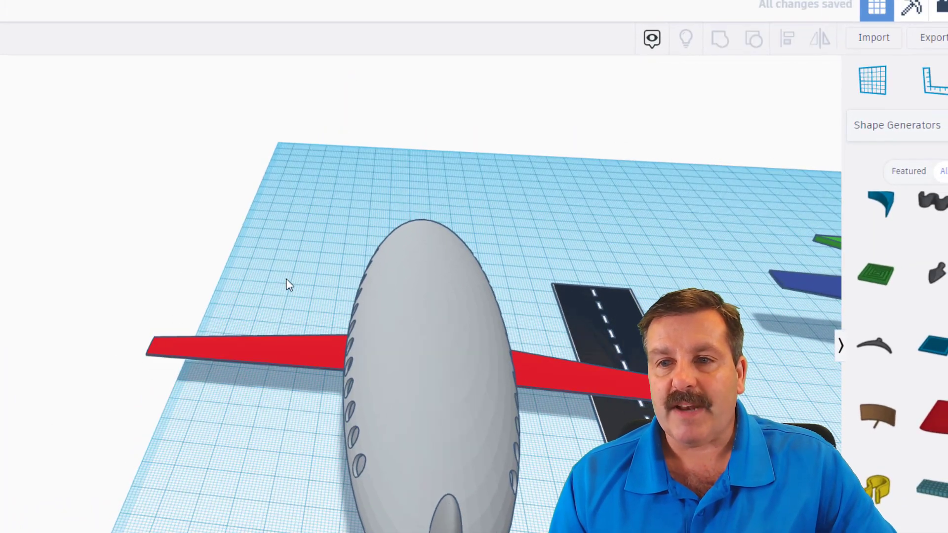
drag(303, 244, 446, 405)
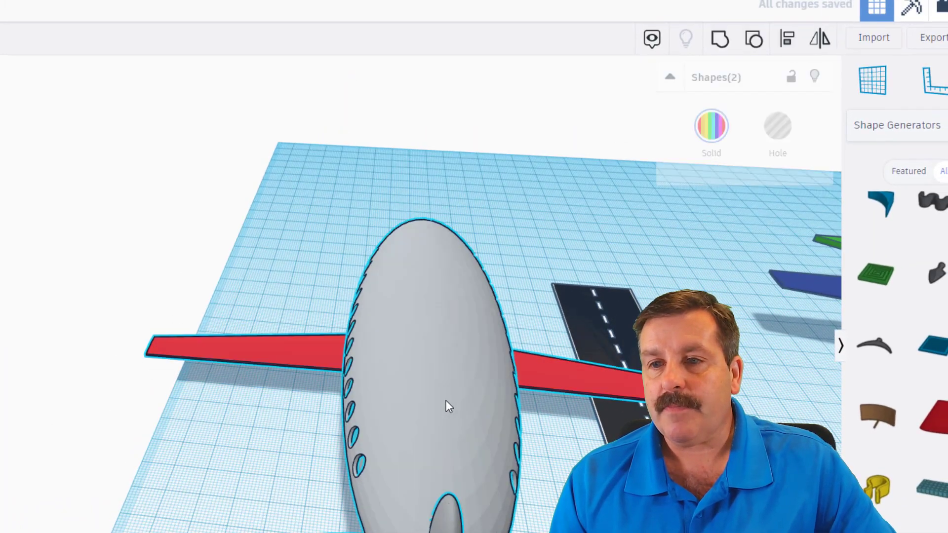
click(787, 40)
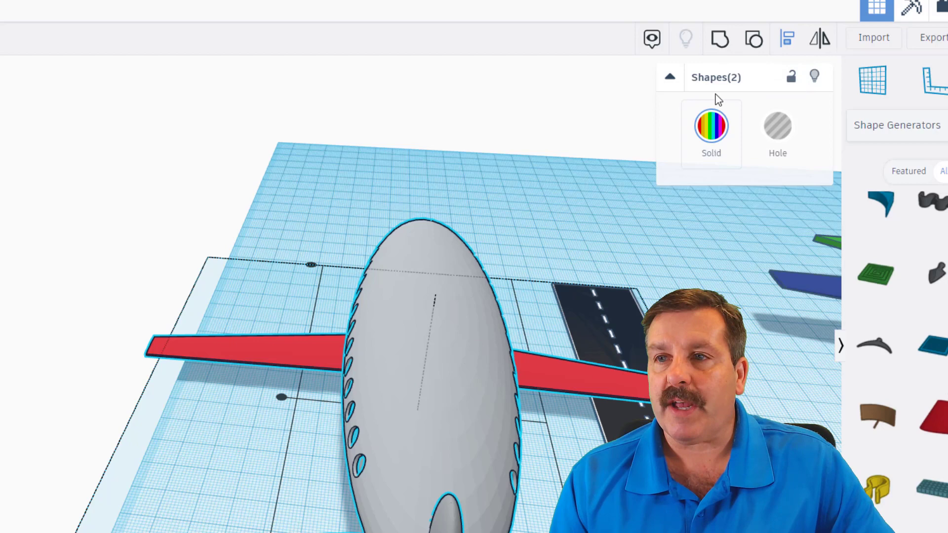
scroll(364, 434, down, 5)
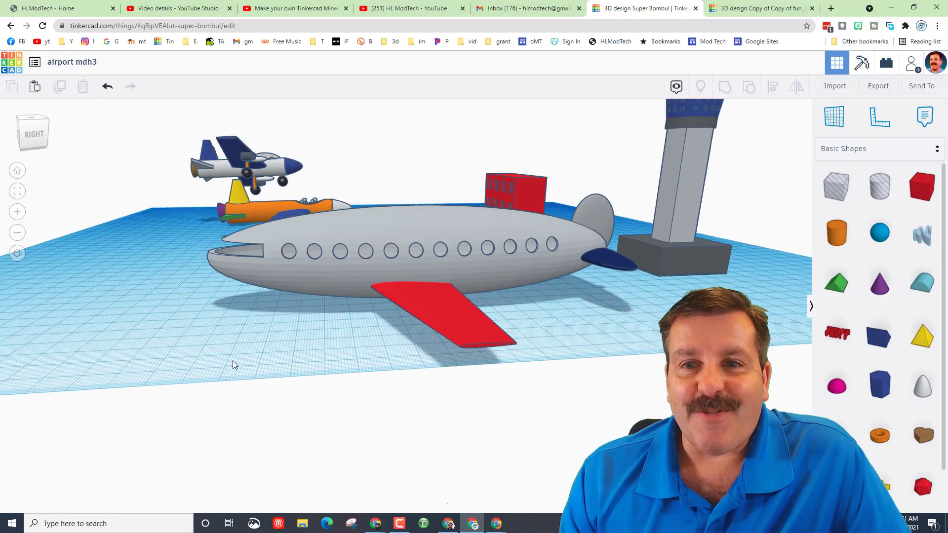
- Make the airliner transparent
scroll(306, 355, up, 5)
right_drag(383, 351, 446, 356)
scroll(312, 325, up, 2)
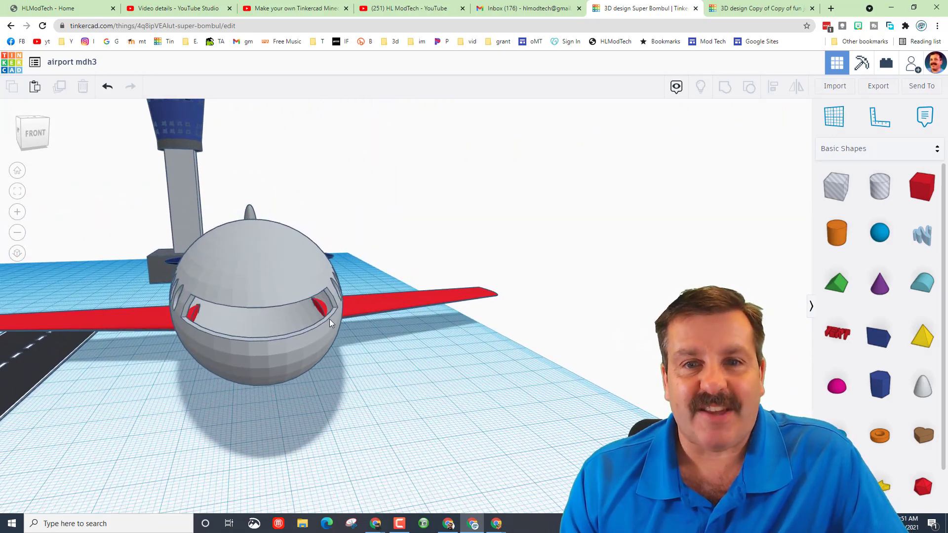
click(267, 271)
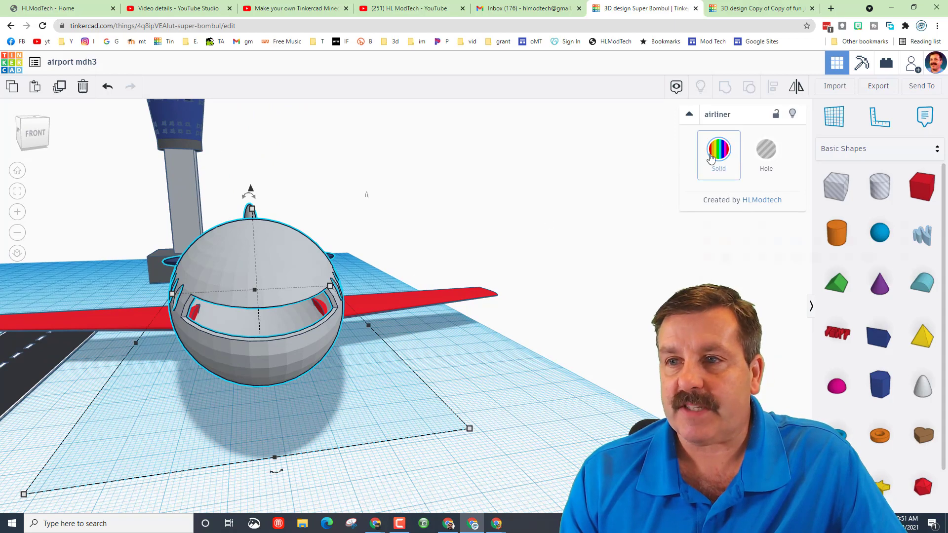
click(711, 158)
click(867, 287)
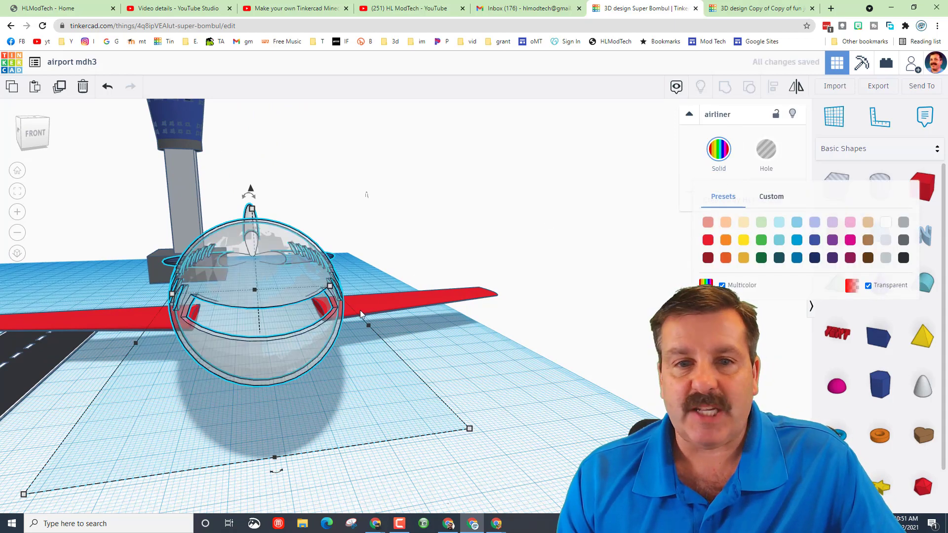
right_drag(444, 335, 176, 315)
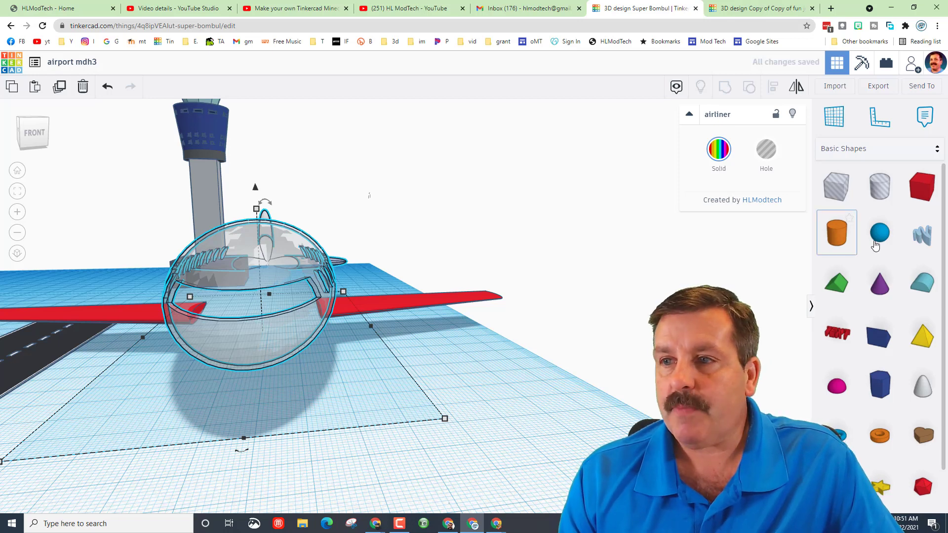
- Add a sphere sized 30 × 10 × 10 and turn it into a hole
click(390, 337)
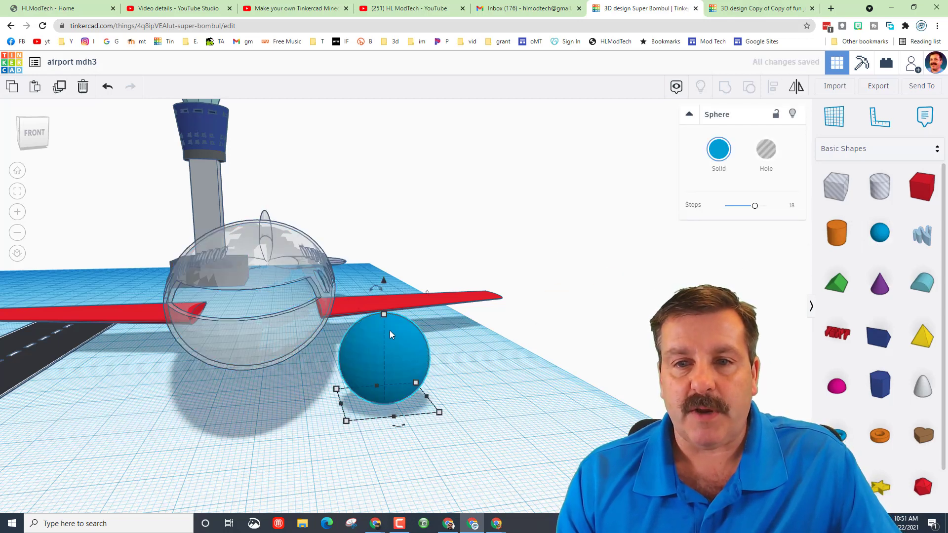
click(347, 421)
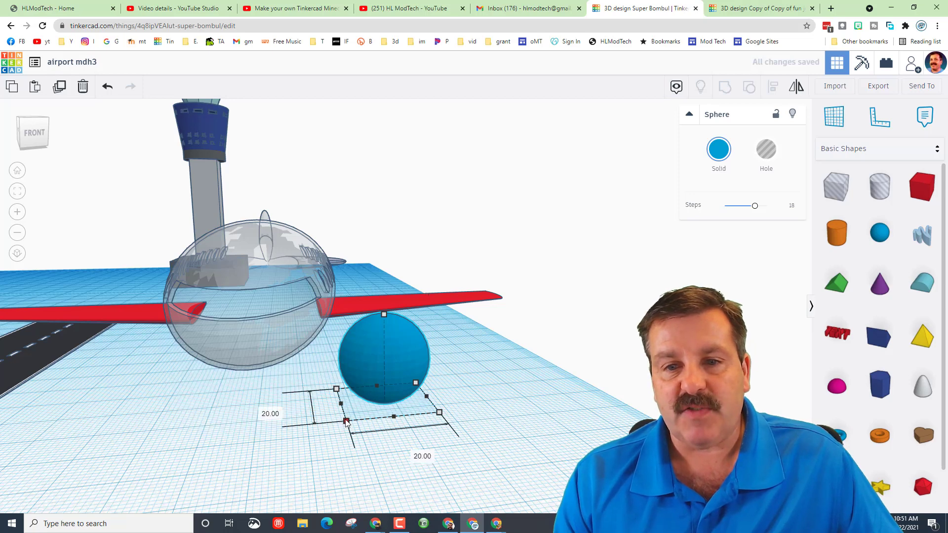
click(270, 410)
text(3)
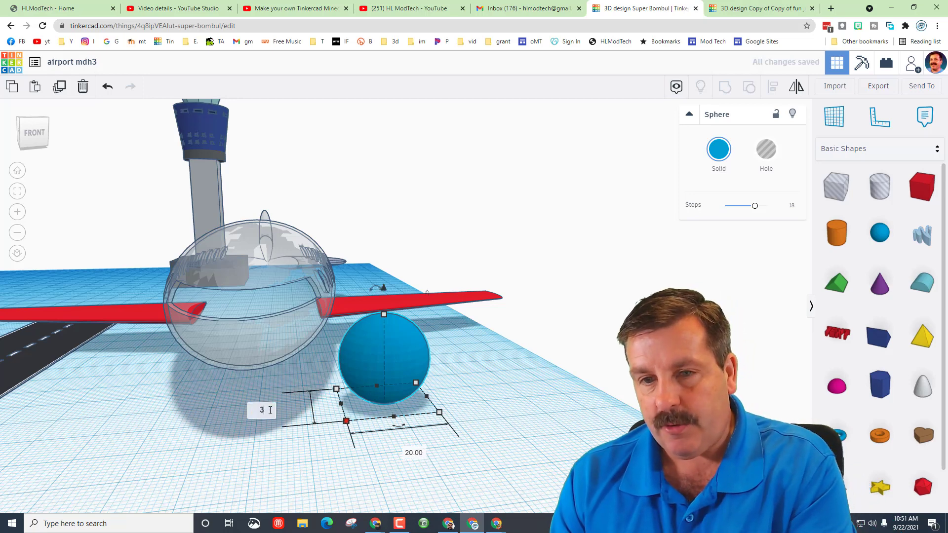
text(0)
key(Return)
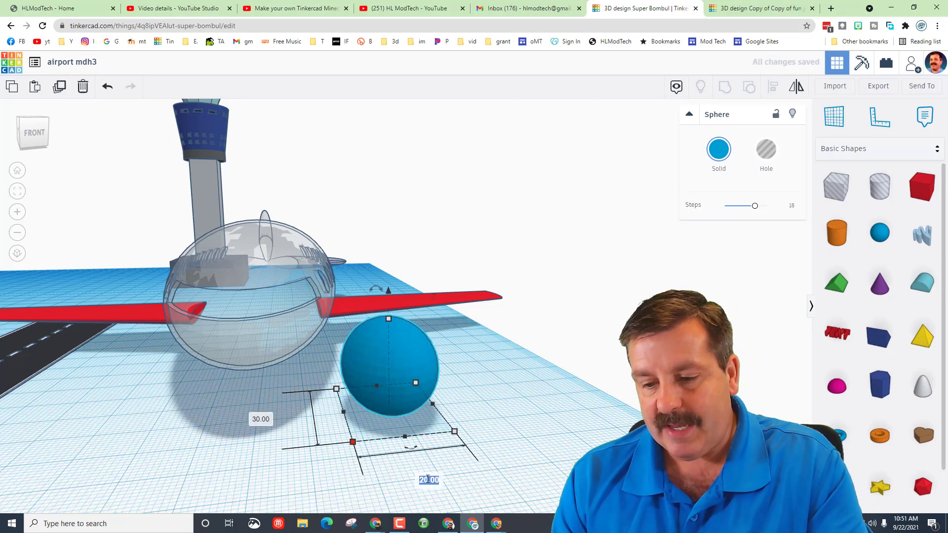
click(428, 479)
text(10)
key(Return)
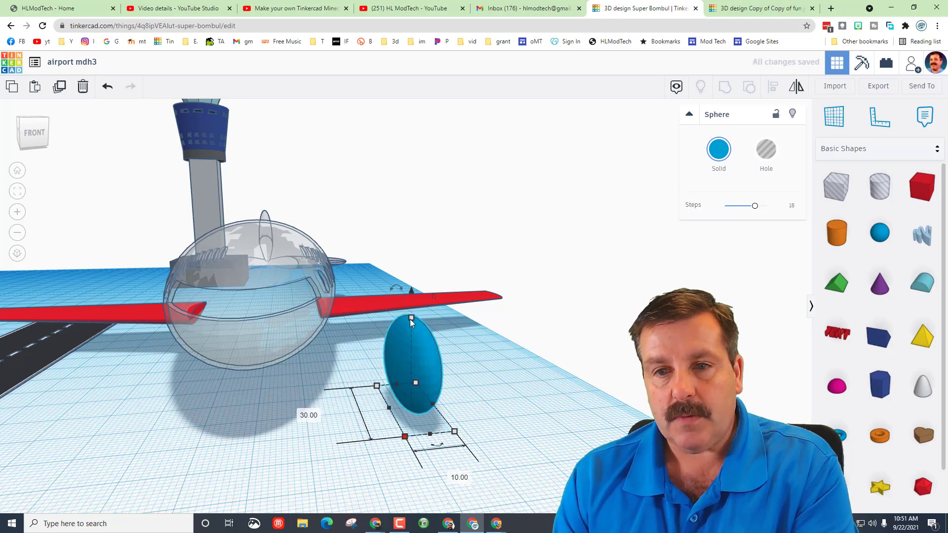
click(412, 318)
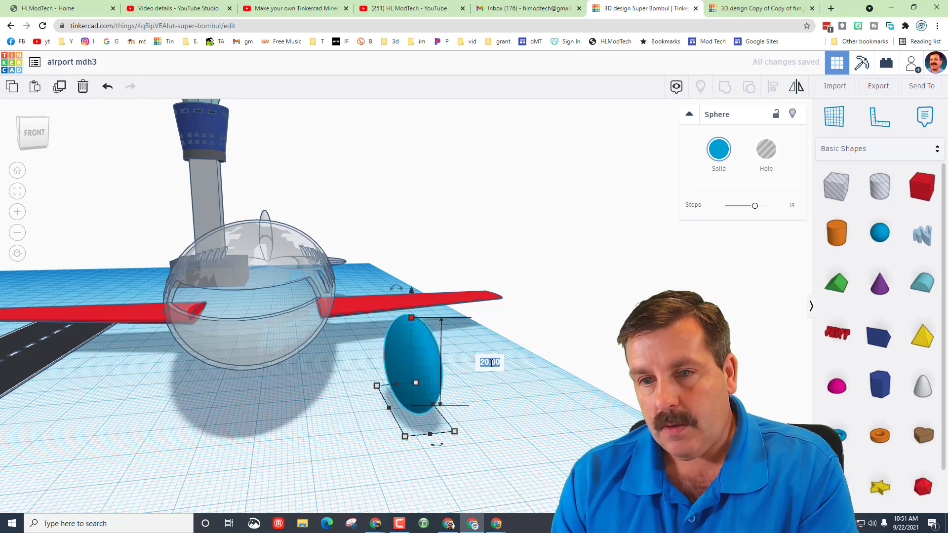
key(Return)
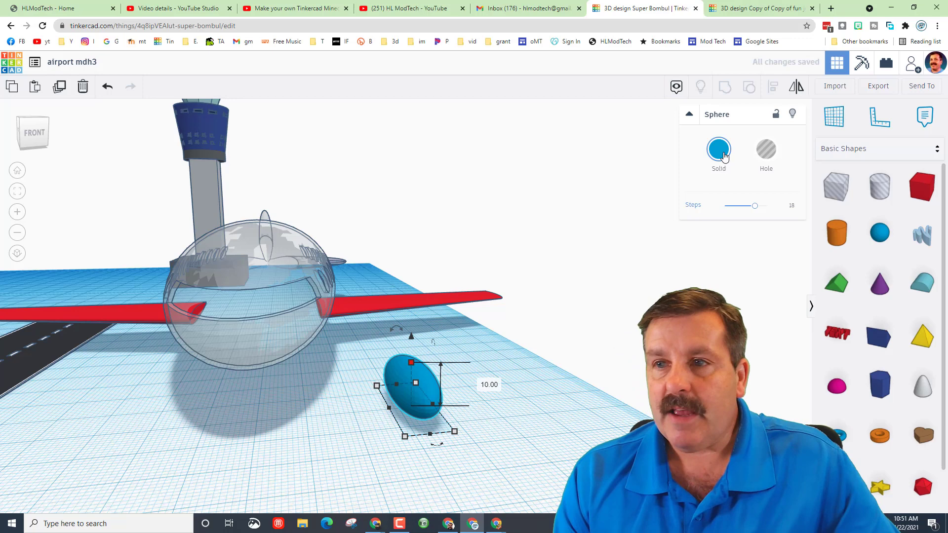
click(763, 152)
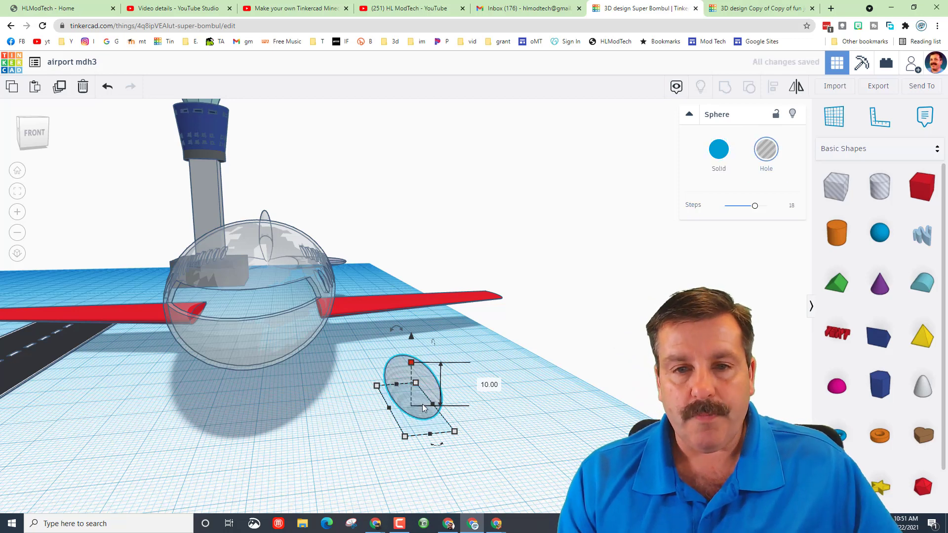
- Move the hole to the left wing root, raise it, stretch it to 51 and duplicate it
drag(423, 414, 213, 353)
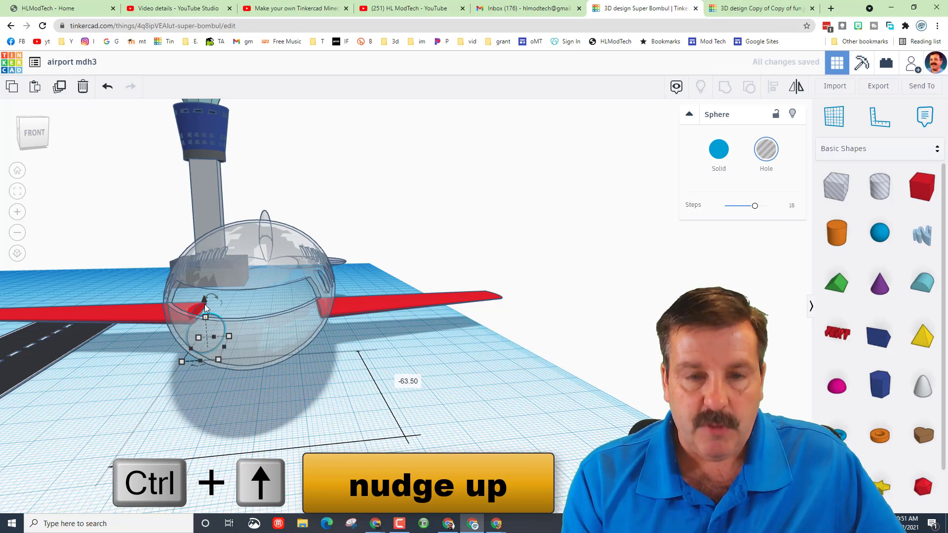
key(ctrl+Up)
key(ctrl+Up)
key(ctrl+Up)
key(ctrl+Up)
key(ctrl+Up)
key(ctrl+Up)
key(ctrl+Up)
key(ctrl+Up)
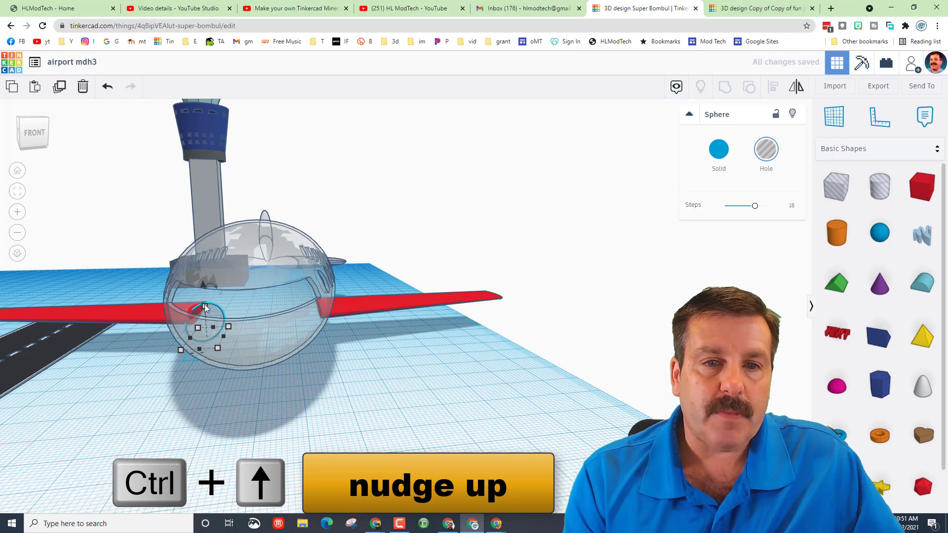
key(ctrl+Up)
key(ctrl+Up)
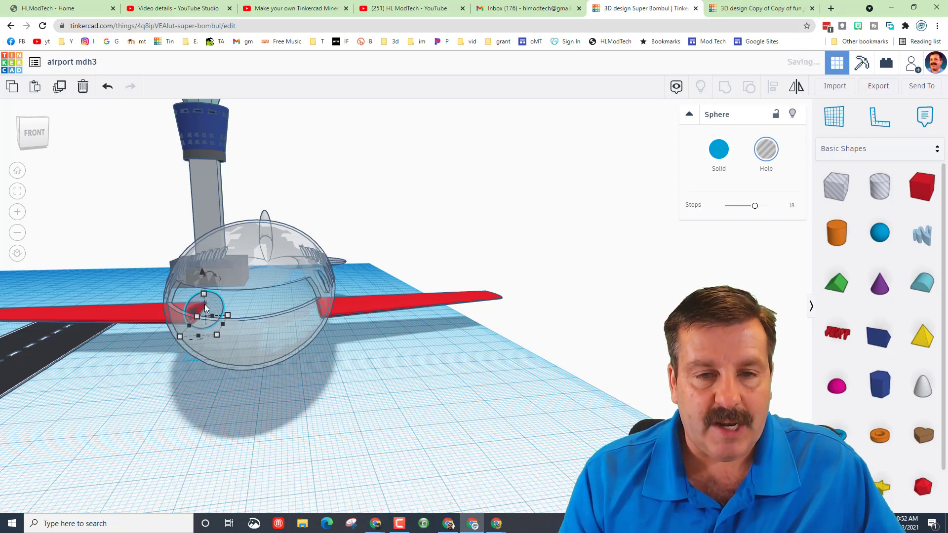
scroll(156, 311, up, 5)
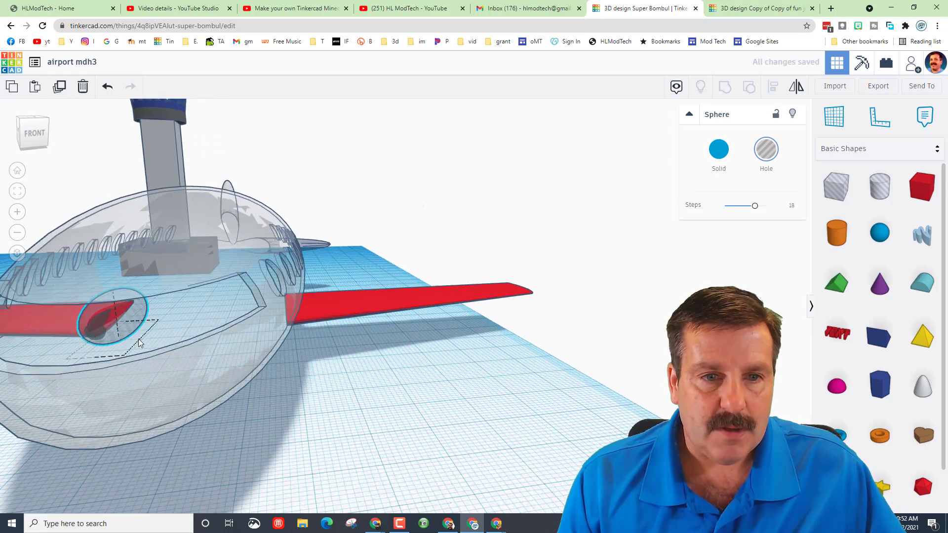
drag(137, 321, 163, 298)
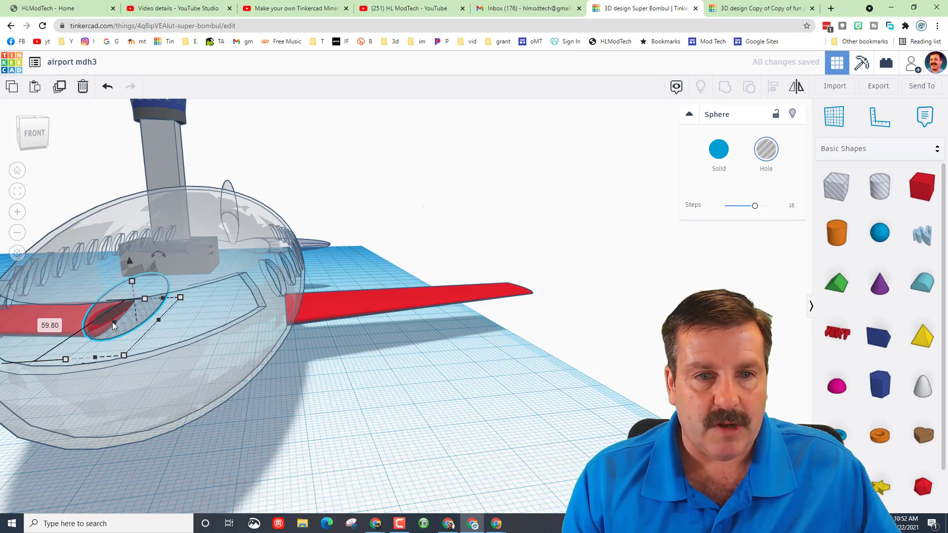
drag(113, 325, 109, 324)
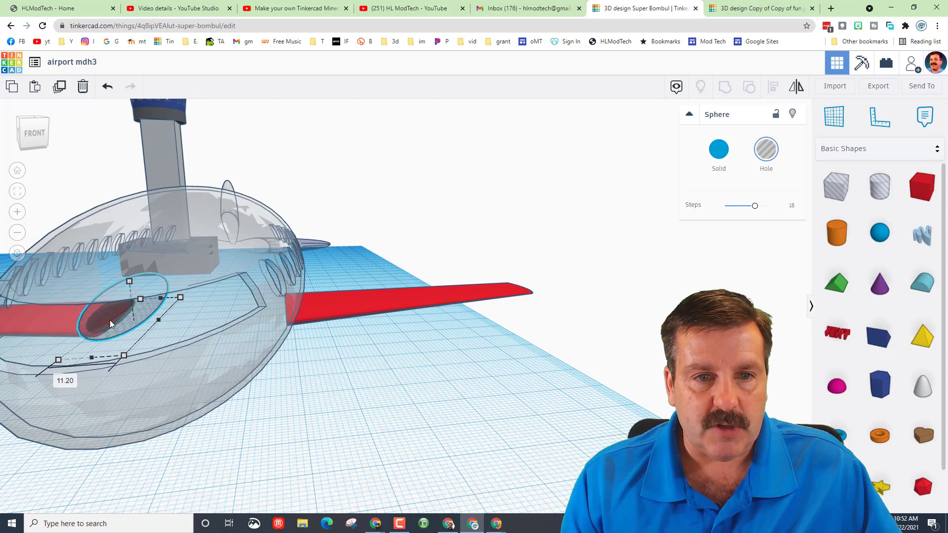
key(ctrl+d)
right_drag(110, 324, 144, 338)
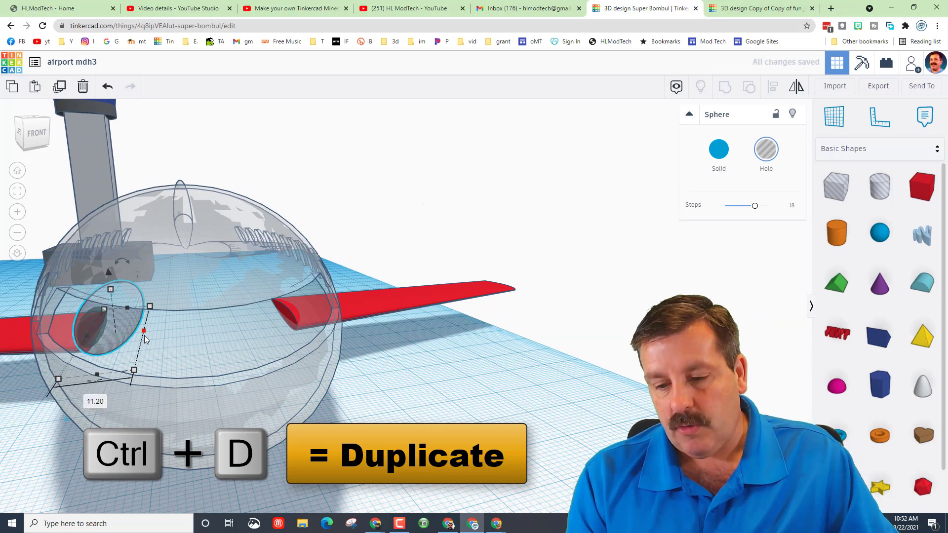
- Slide the duplicated hole to the right wing root and select the airliner group
key(Right)
key(Right)
key(Right)
key(Right)
key(Right)
key(Right)
key(Right)
key(Right)
key(Right)
key(Right)
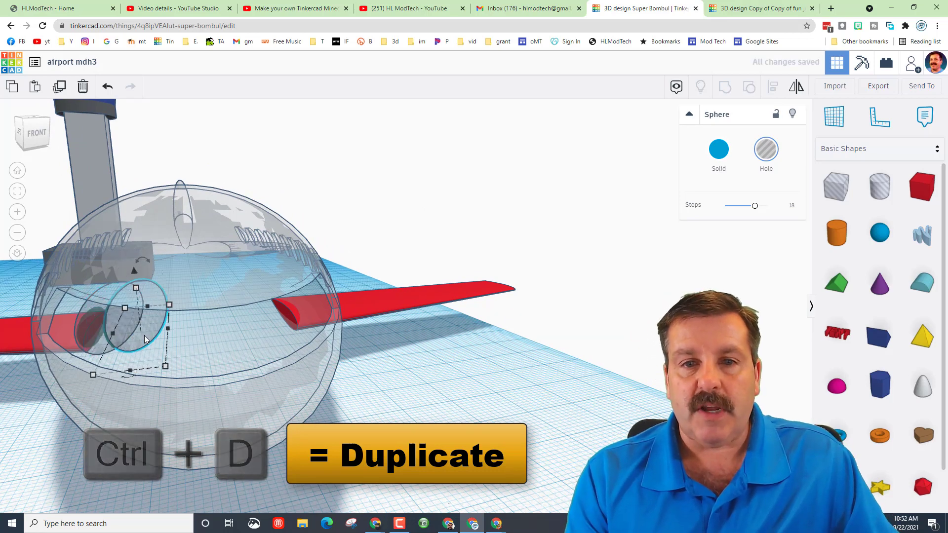
key(Right)
key(Right)
key(Right)
key(Right)
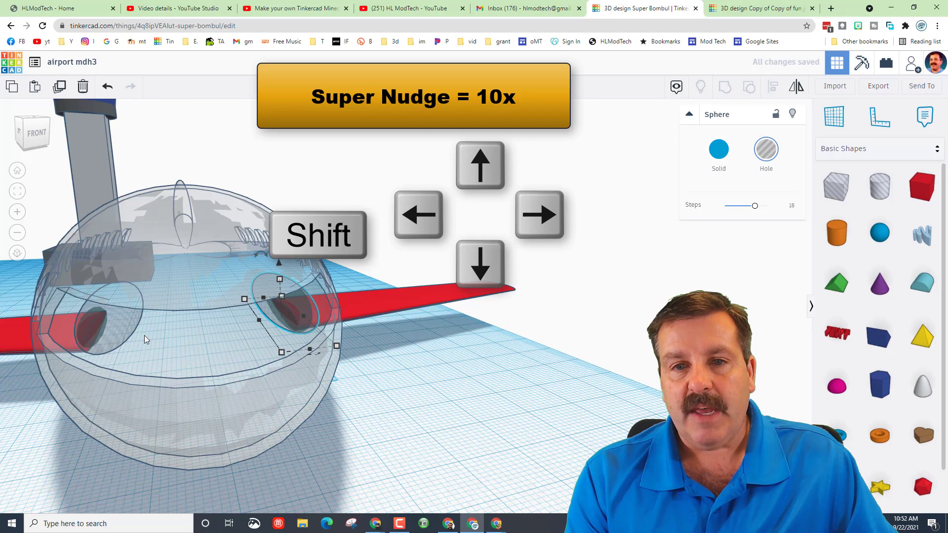
key(Left)
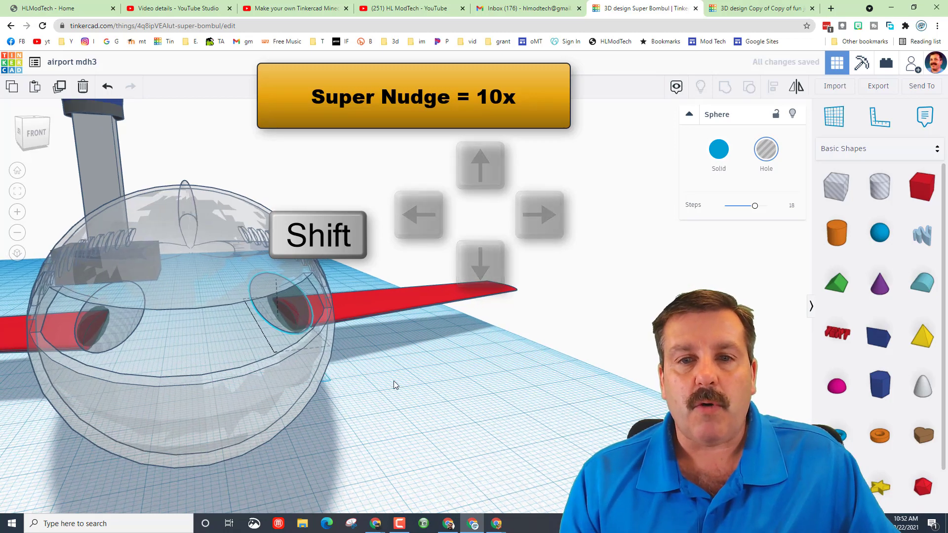
right_drag(430, 384, 320, 306)
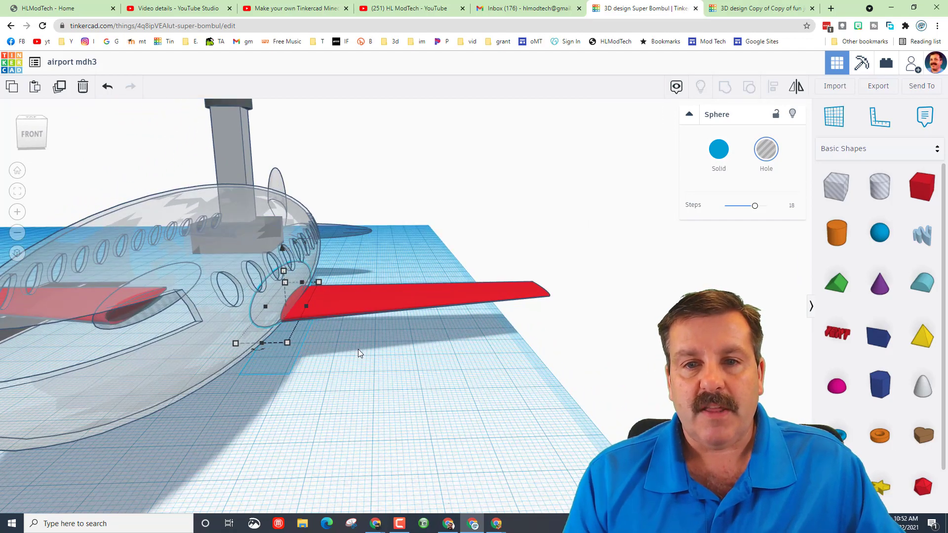
mouse_move(242, 426)
right_down()
mouse_move(364, 413)
mouse_move(222, 417)
mouse_move(243, 419)
right_up()
scroll(243, 419, up, 5)
click(185, 218)
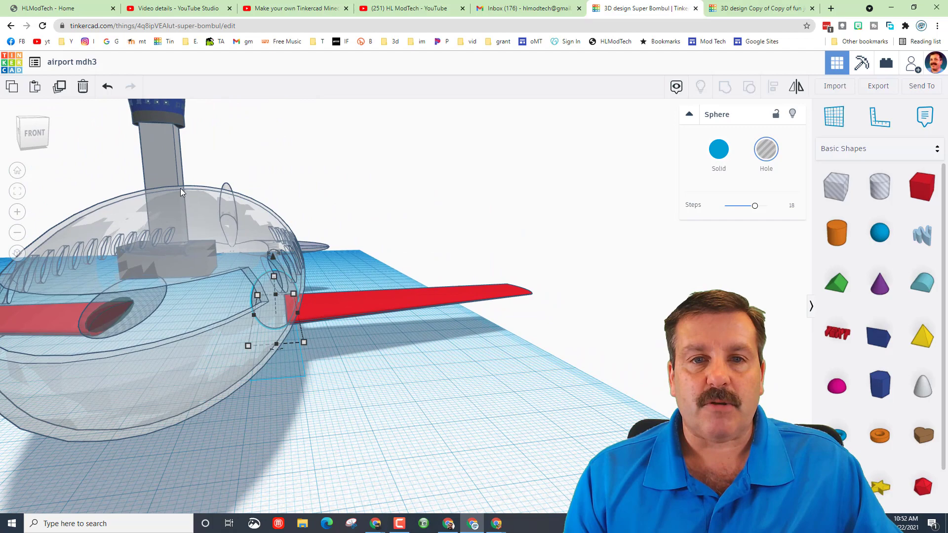
- With the airliner body hidden, group the two ellipsoid holes with the wing to cut its roots
click(793, 115)
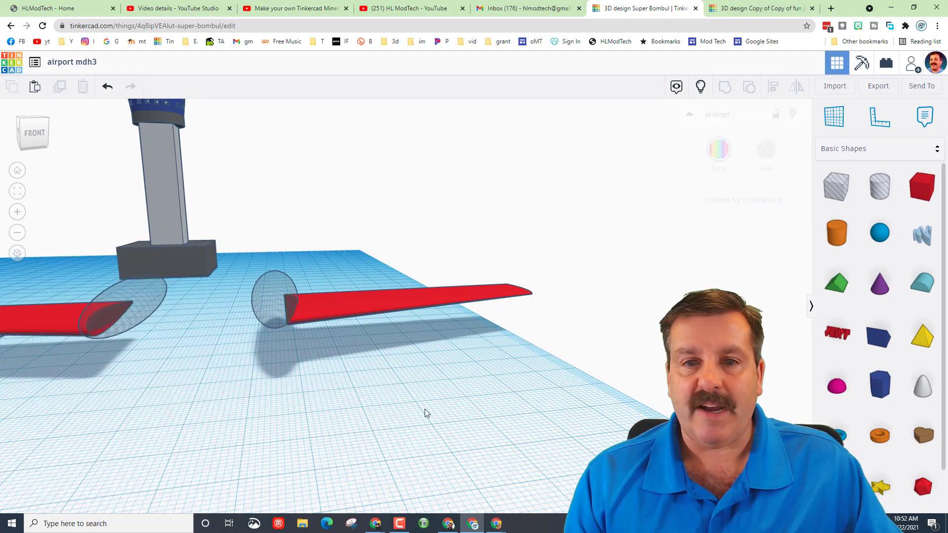
right_drag(172, 341, 235, 354)
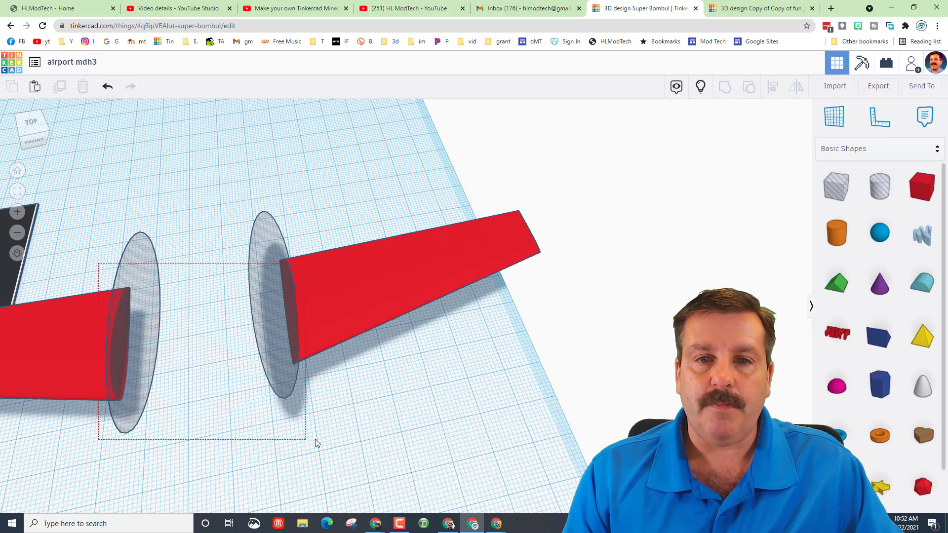
drag(316, 443, 317, 444)
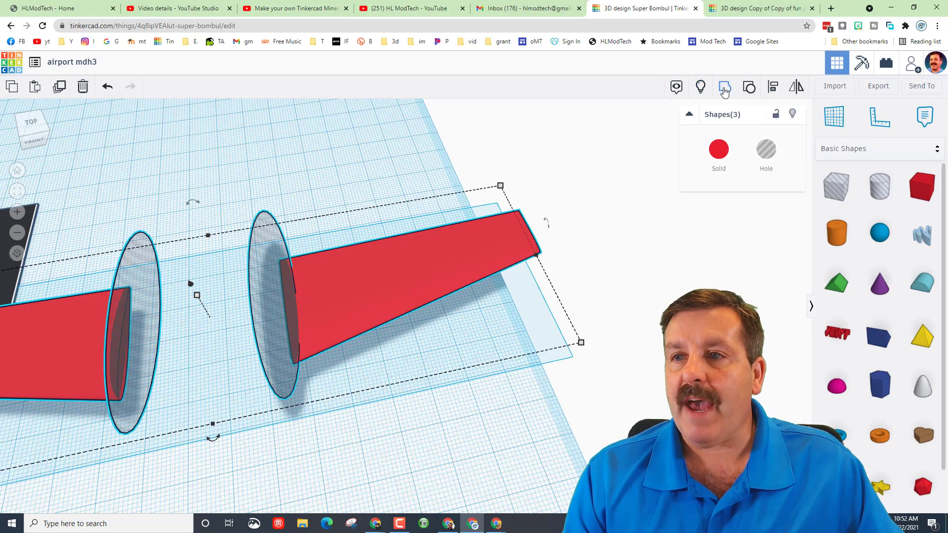
click(724, 90)
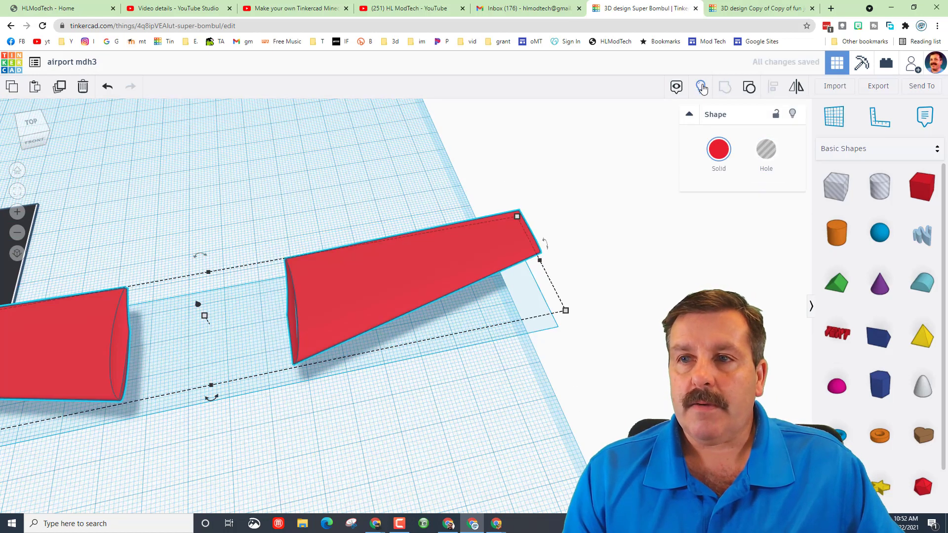
- Bring back the hidden airliner body and make it opaque grey instead of transparent
click(701, 88)
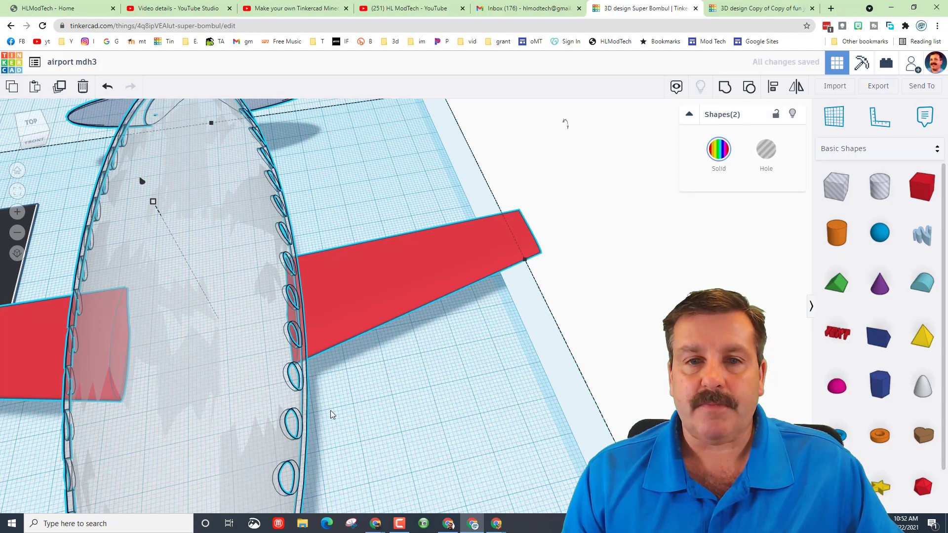
right_drag(331, 414, 348, 364)
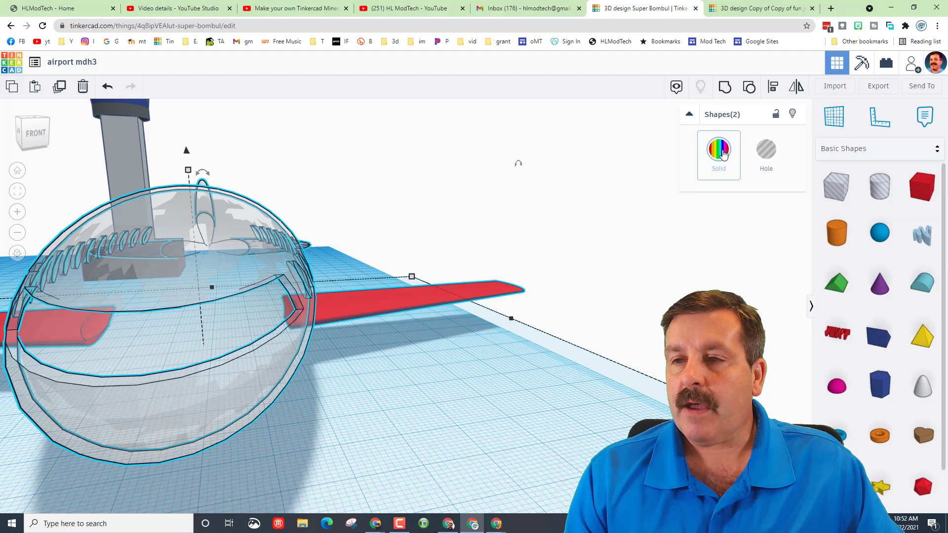
click(719, 150)
click(868, 286)
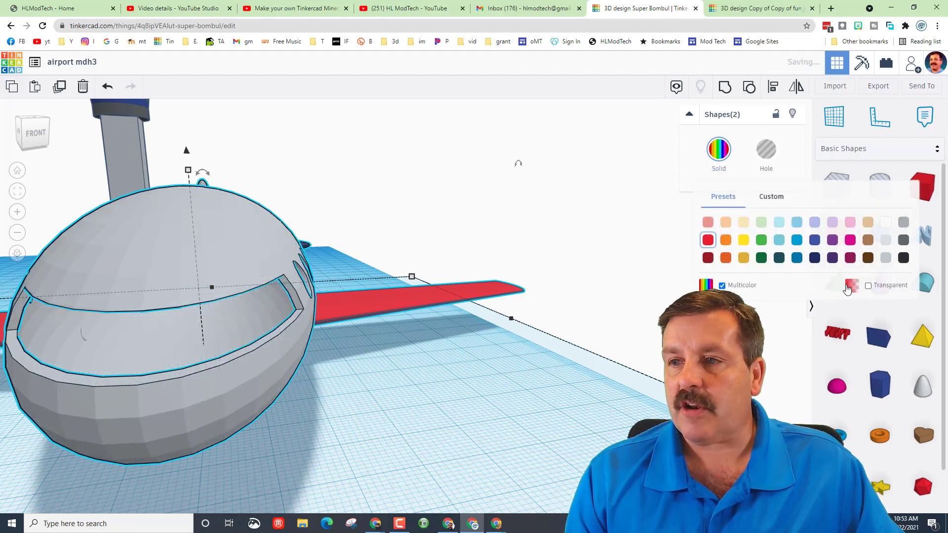
mouse_move(394, 430)
right_down()
mouse_move(438, 423)
mouse_move(360, 419)
mouse_move(351, 393)
mouse_move(394, 387)
mouse_move(407, 409)
mouse_move(395, 373)
mouse_move(396, 432)
mouse_move(395, 423)
right_up()
scroll(305, 307, down, 3)
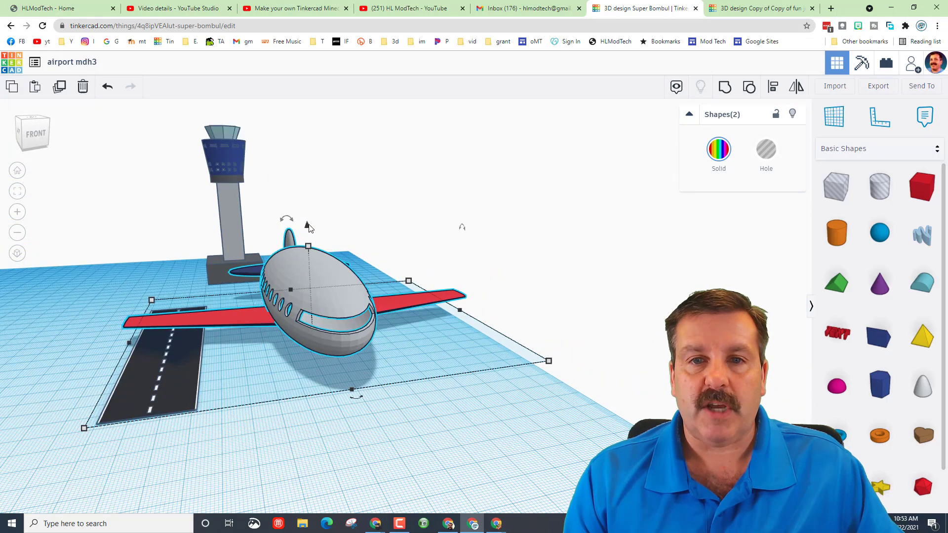
- Raise the plane higher above the workplane and view its underside
drag(308, 227, 307, 195)
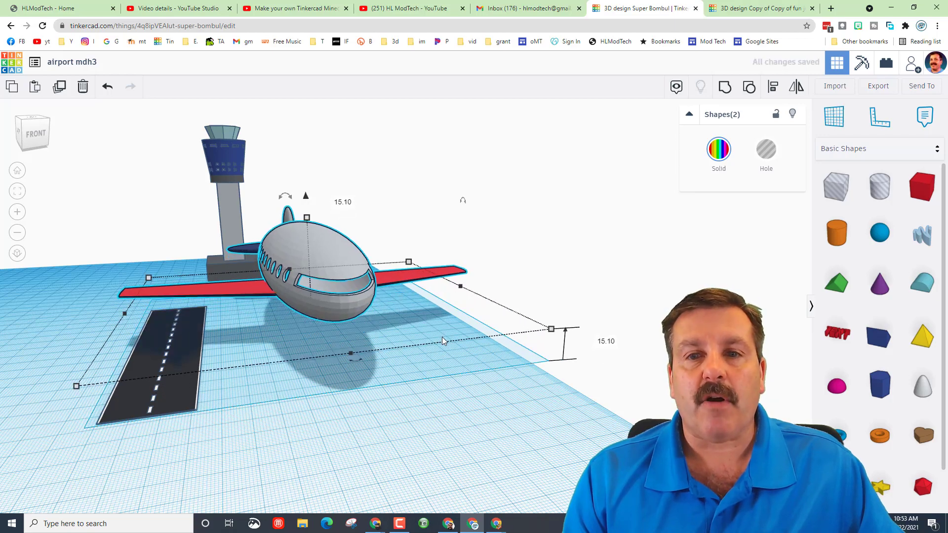
click(483, 347)
right_drag(483, 347, 390, 247)
- Switch the shapes panel to Your Creations and reload the airport mdh3 design
click(857, 148)
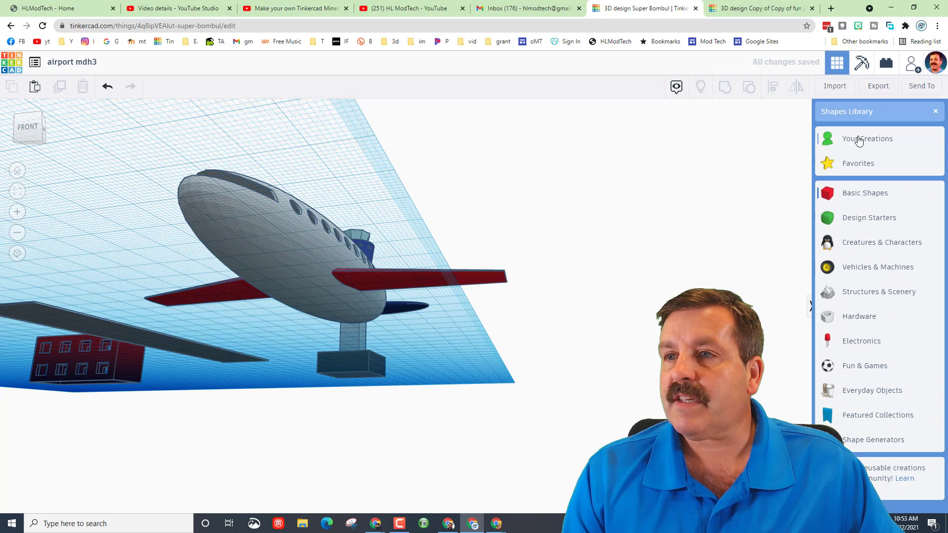
click(855, 145)
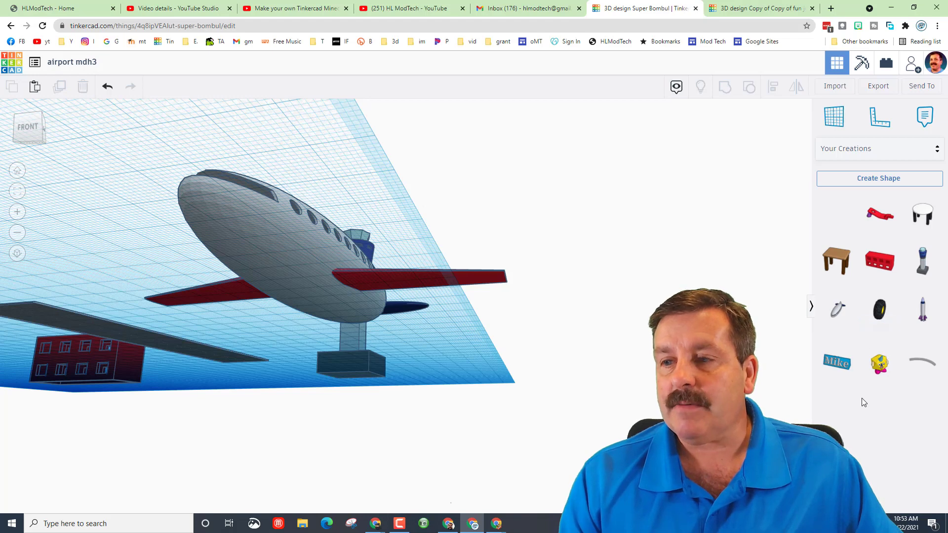
right_click(886, 464)
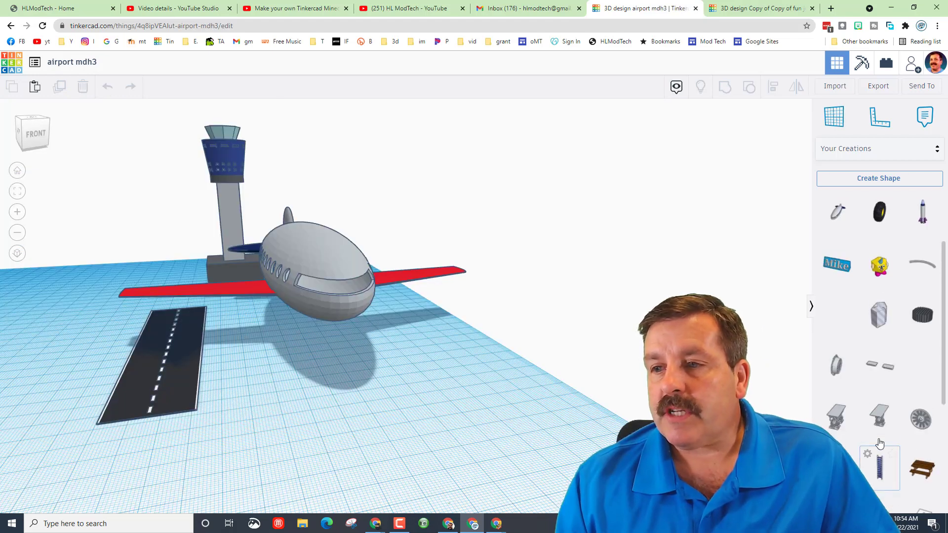
scroll(880, 443, down, 5)
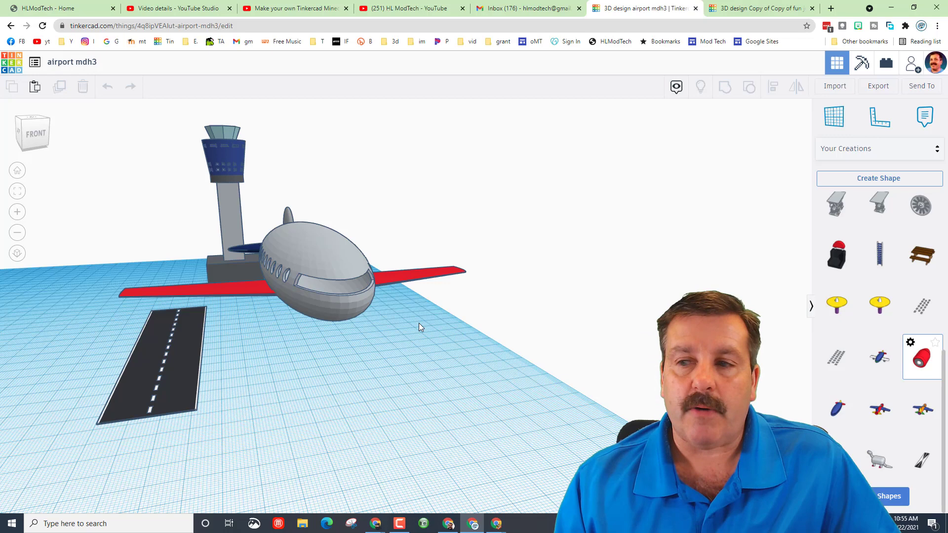
- Add the saved jet engine beside the plane and raise it 11 mm off the ground
drag(415, 321, 416, 321)
right_drag(444, 338, 434, 277)
drag(427, 266, 426, 244)
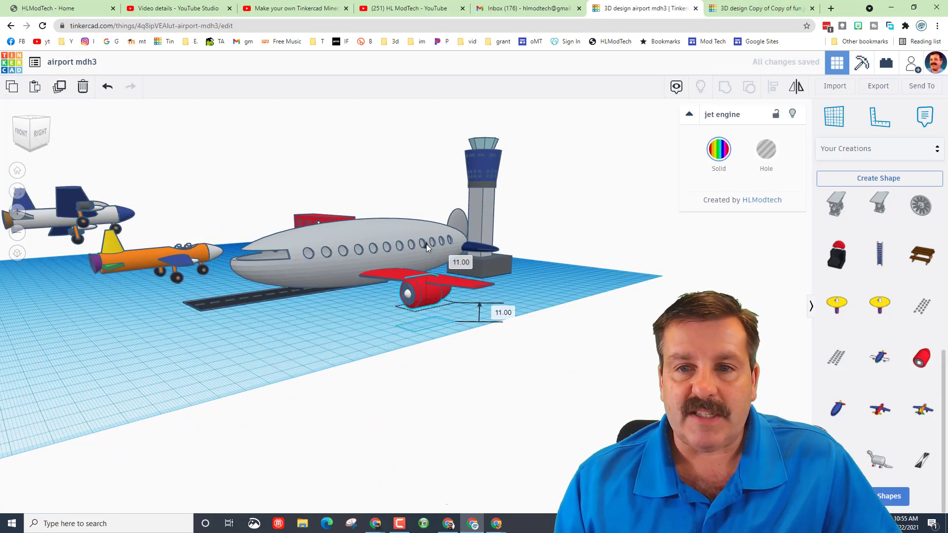
key(f)
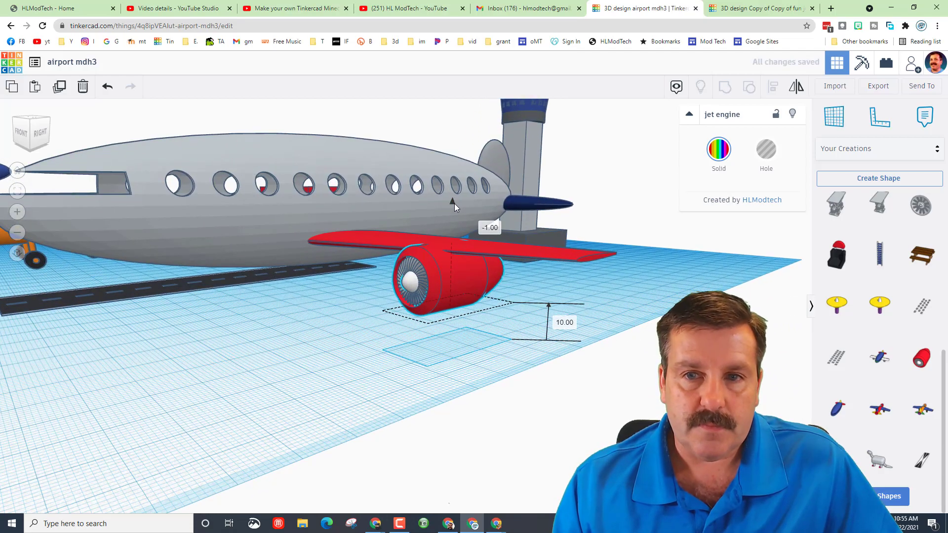
right_drag(454, 204, 465, 447)
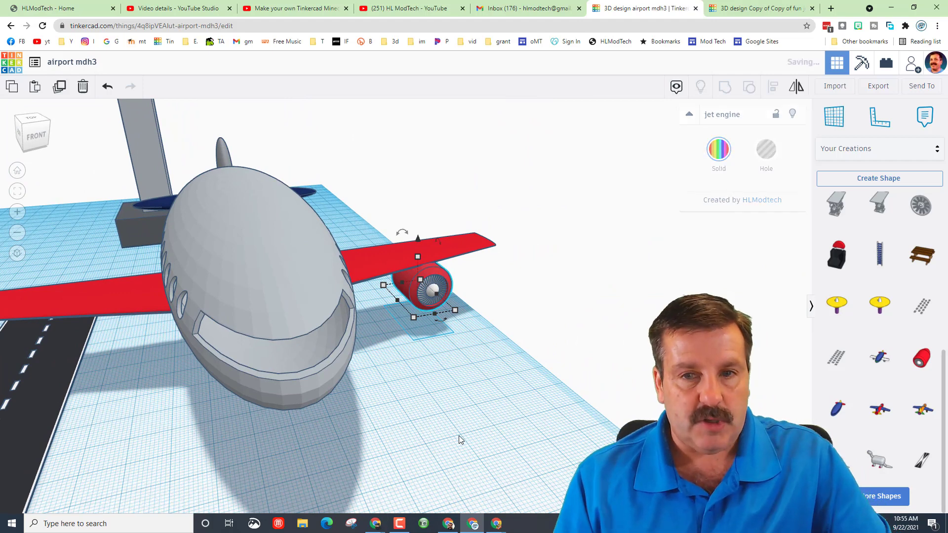
- Paste a second engine under the left wing, group both engines, and centre them on the wing
key(ctrl+v)
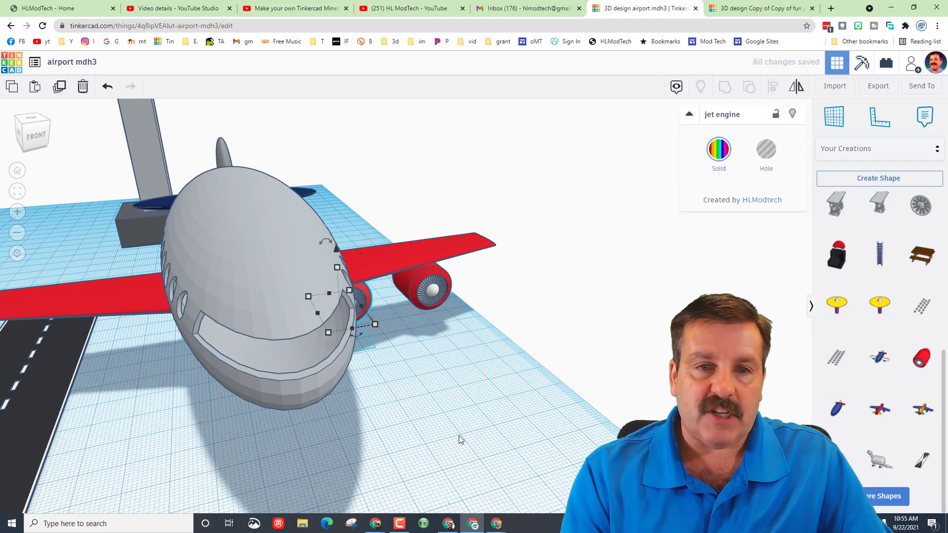
key(Left)
key(Left)
key(Left)
key(Left)
key(Left)
key(Left)
key(Left)
key(Left)
key(Left)
key(Left)
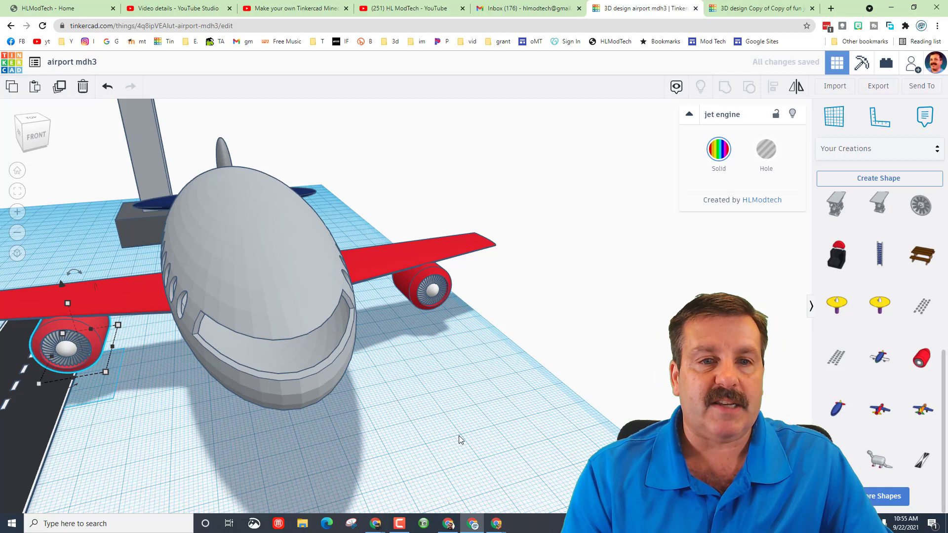
shift+click(419, 284)
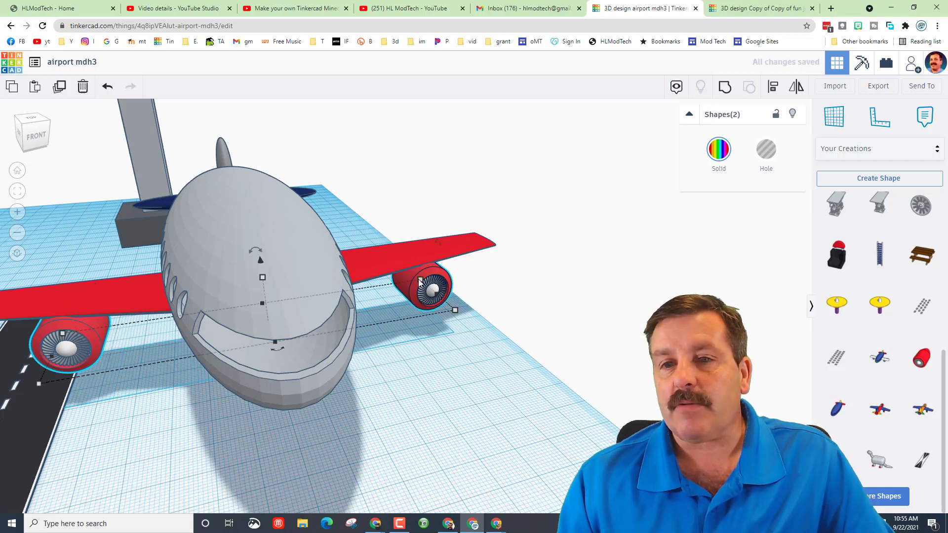
click(724, 89)
scroll(390, 439, down, 3)
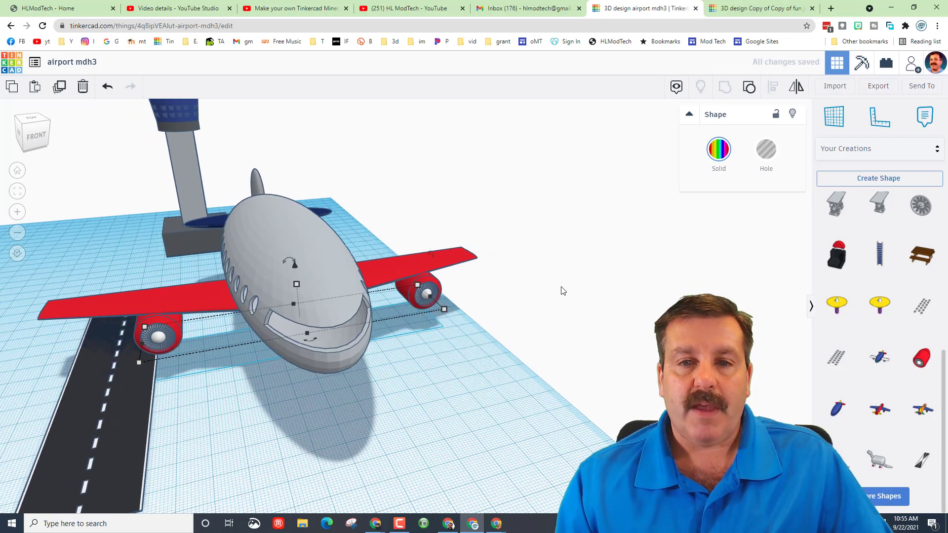
shift+click(192, 301)
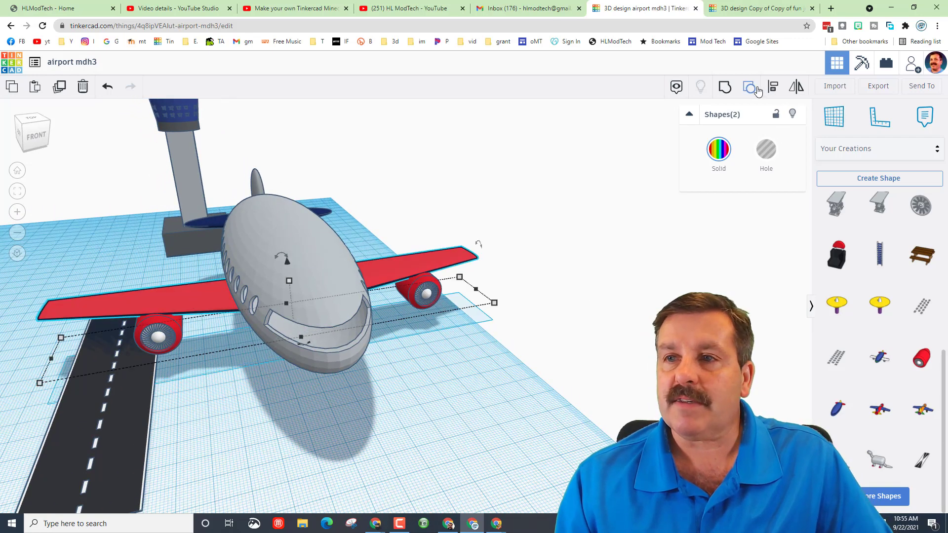
click(774, 94)
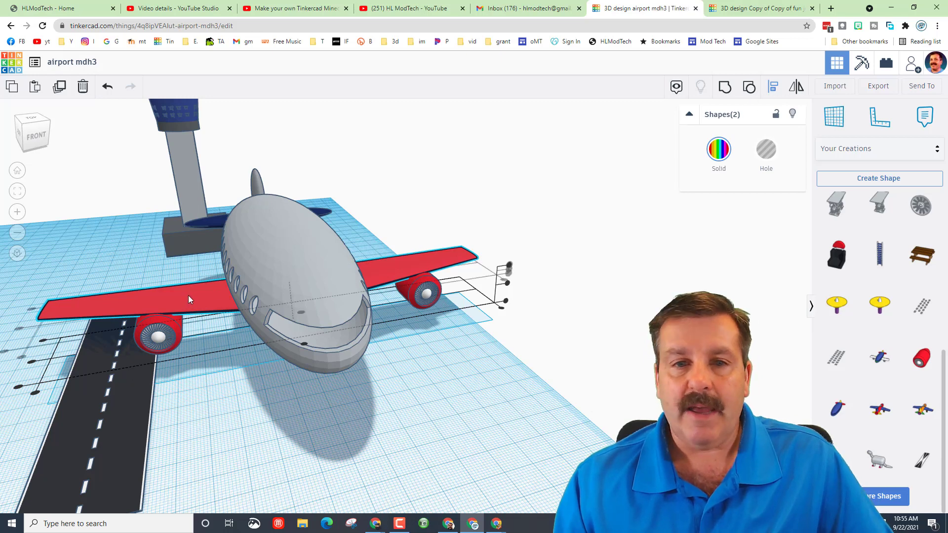
click(302, 314)
- Group the airliner together with the runway
click(464, 390)
right_drag(464, 390, 246, 277)
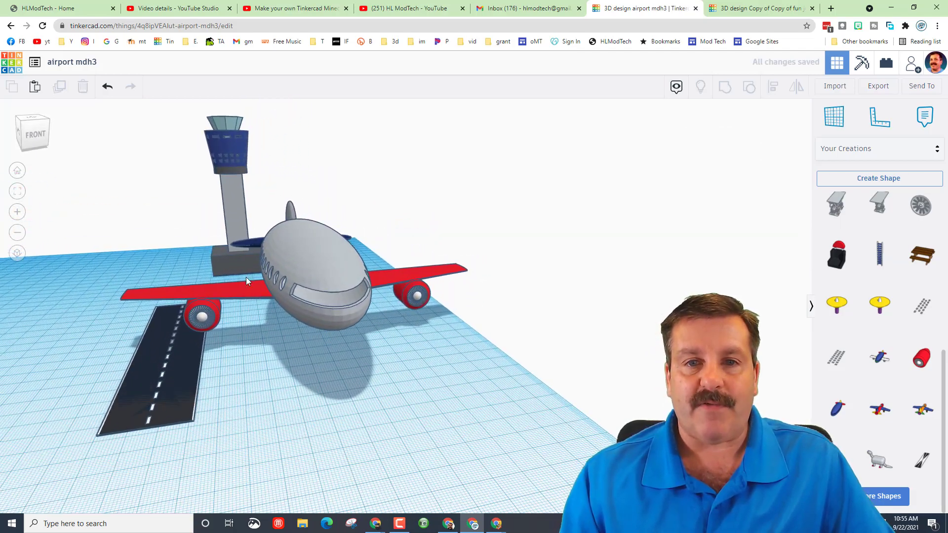
right_drag(475, 332, 269, 234)
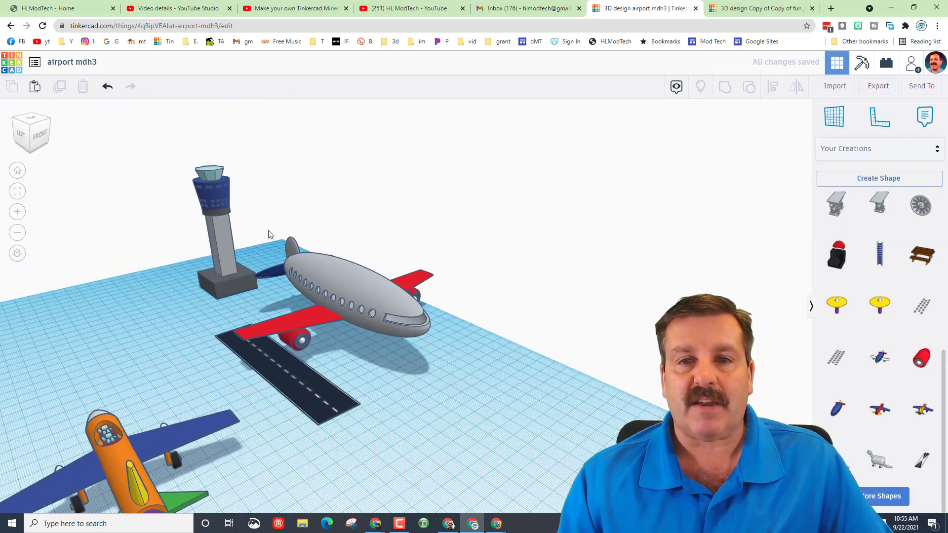
drag(413, 334, 415, 334)
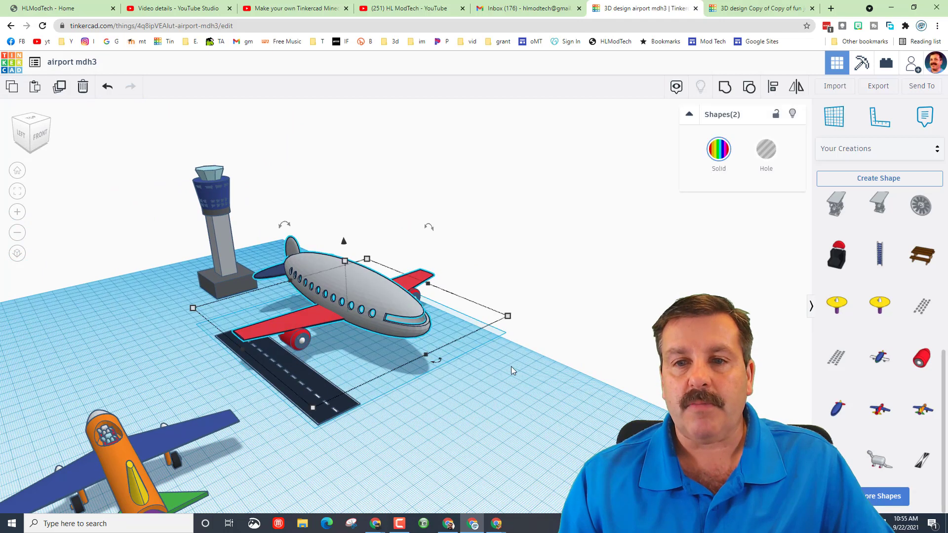
click(725, 89)
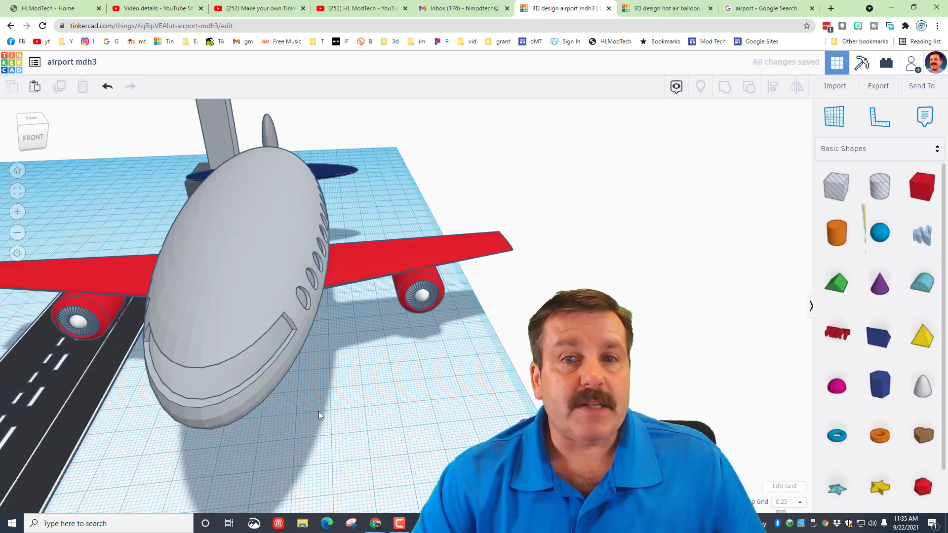
- Place a half sphere on the plane's nose and stretch it up and across the fuselage
drag(838, 176, 265, 368)
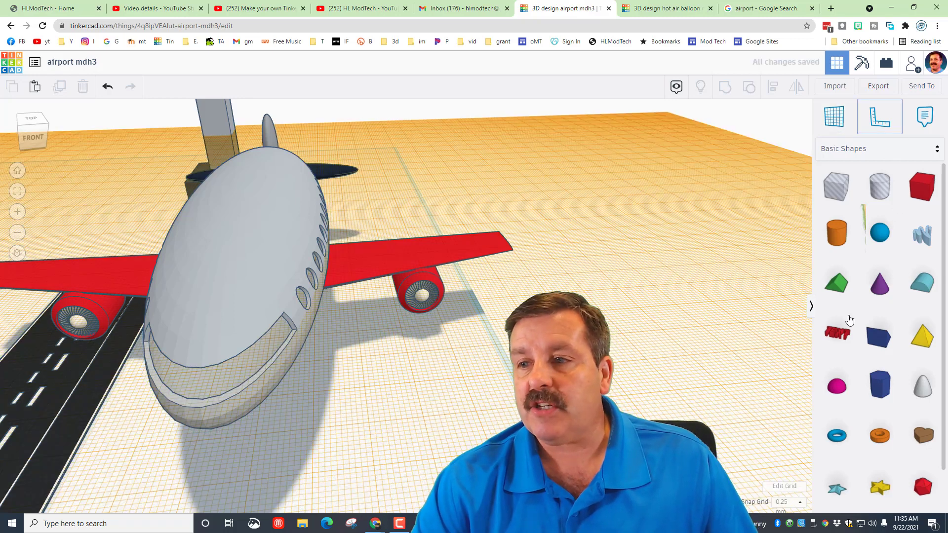
drag(838, 385, 213, 379)
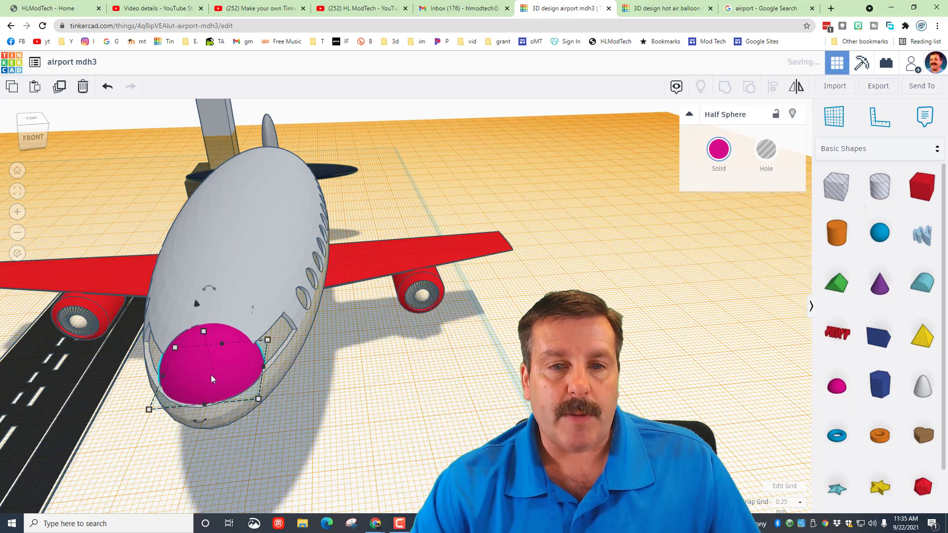
drag(221, 345, 254, 160)
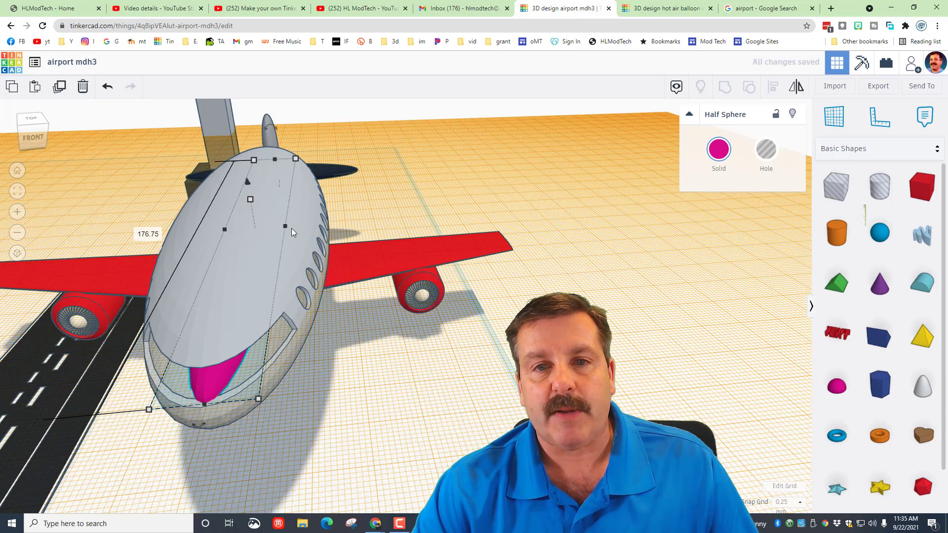
drag(285, 228, 313, 225)
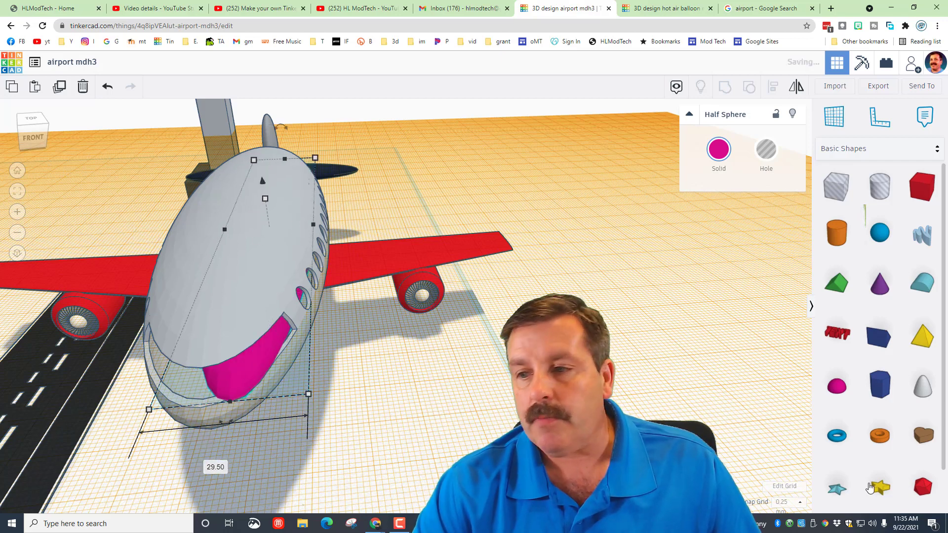
- Set the snap grid to 0.1 mm, widen the half sphere to 46.70, and make it transparent
click(788, 502)
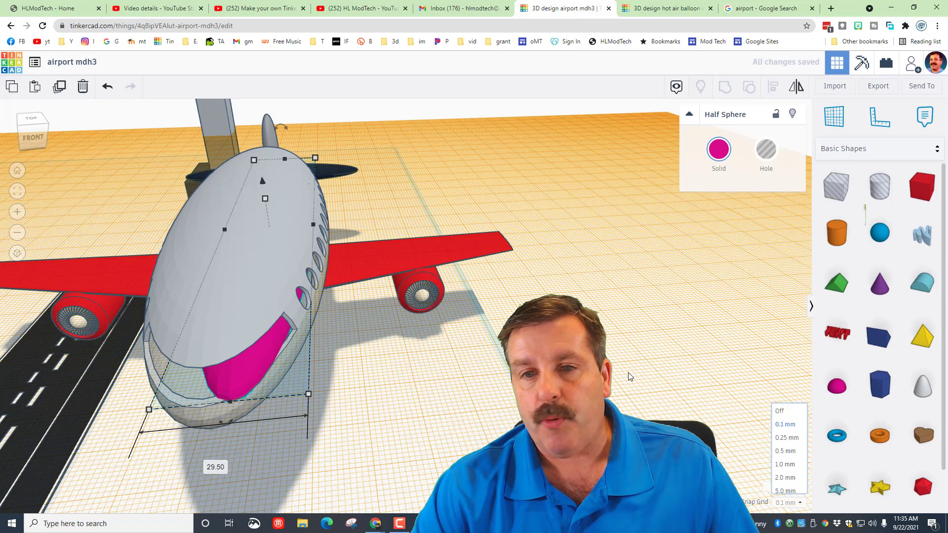
click(787, 410)
drag(226, 231, 182, 232)
drag(313, 227, 323, 226)
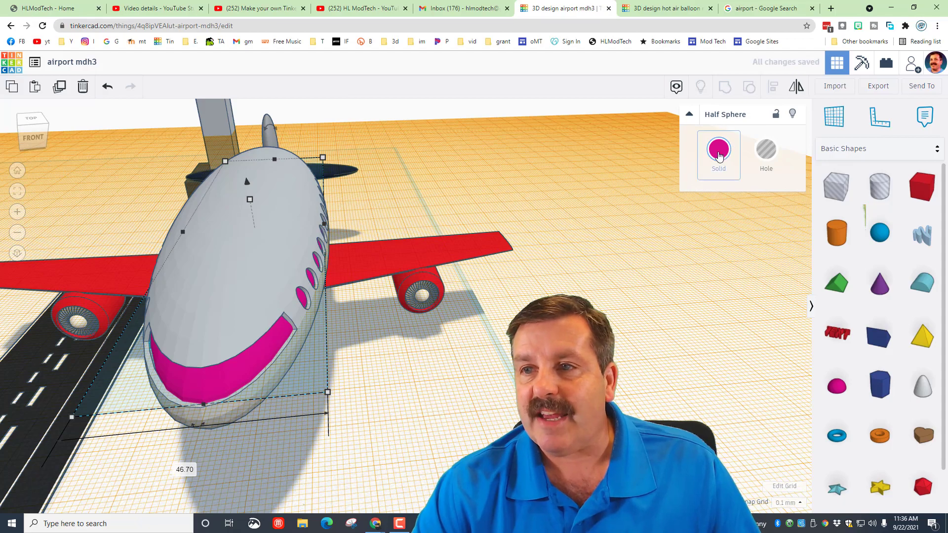
click(719, 154)
click(868, 286)
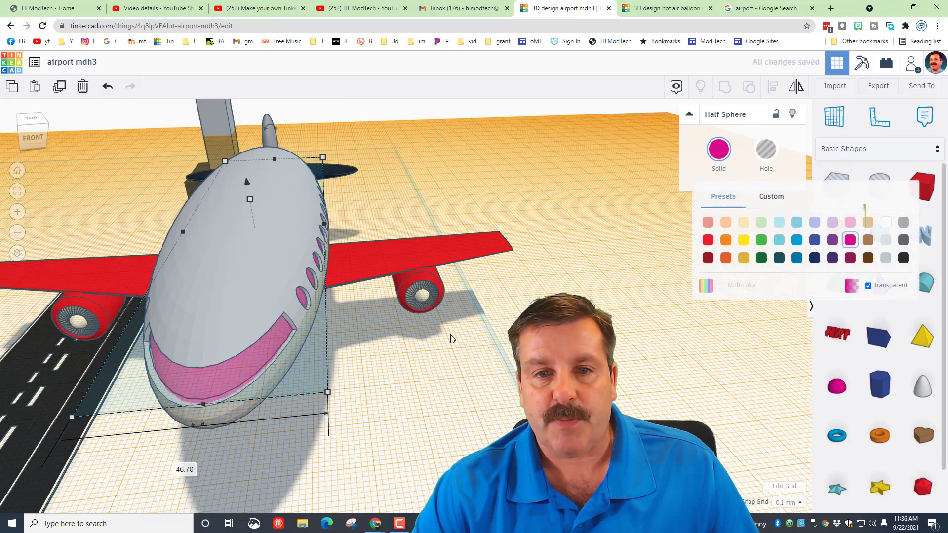
- Fine-tune the windshield's width to 48.60 so it fits the fuselage
right_drag(451, 338, 302, 337)
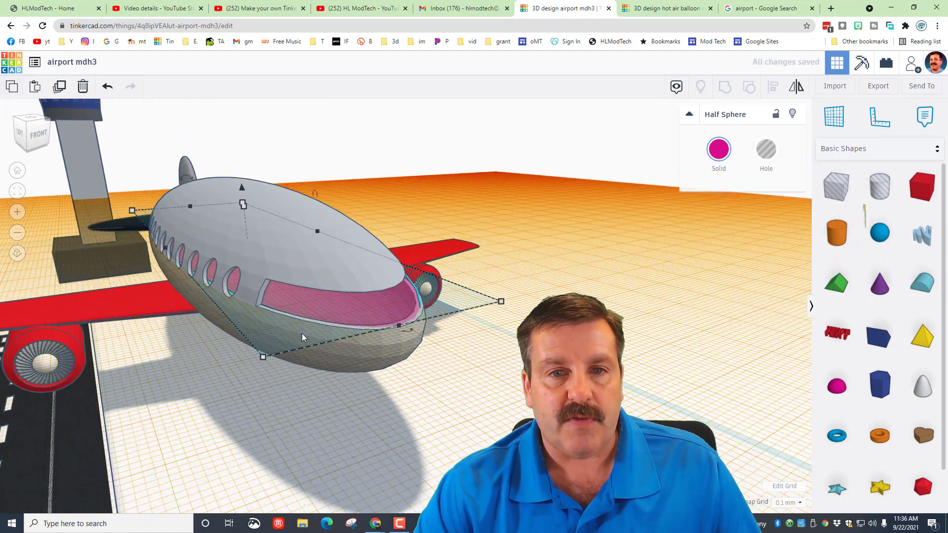
mouse_move(159, 253)
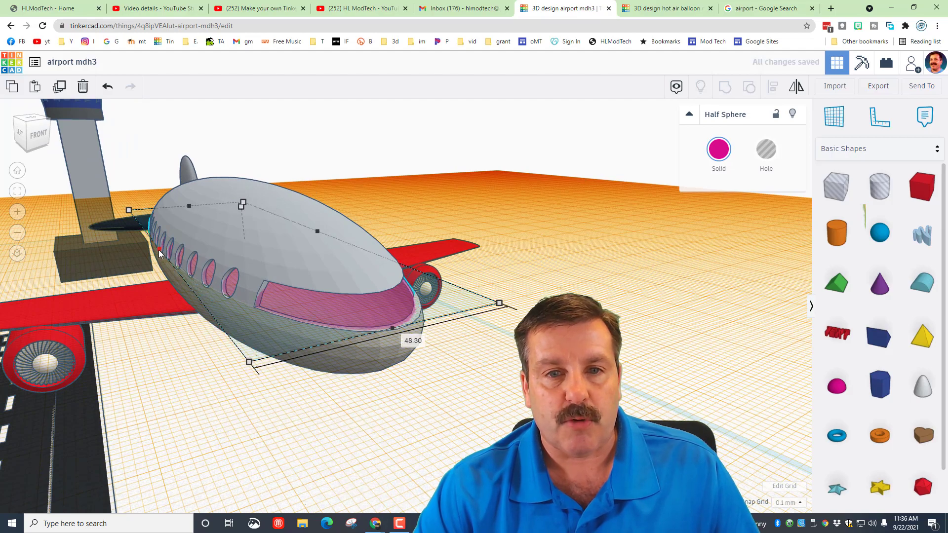
drag(159, 253, 165, 254)
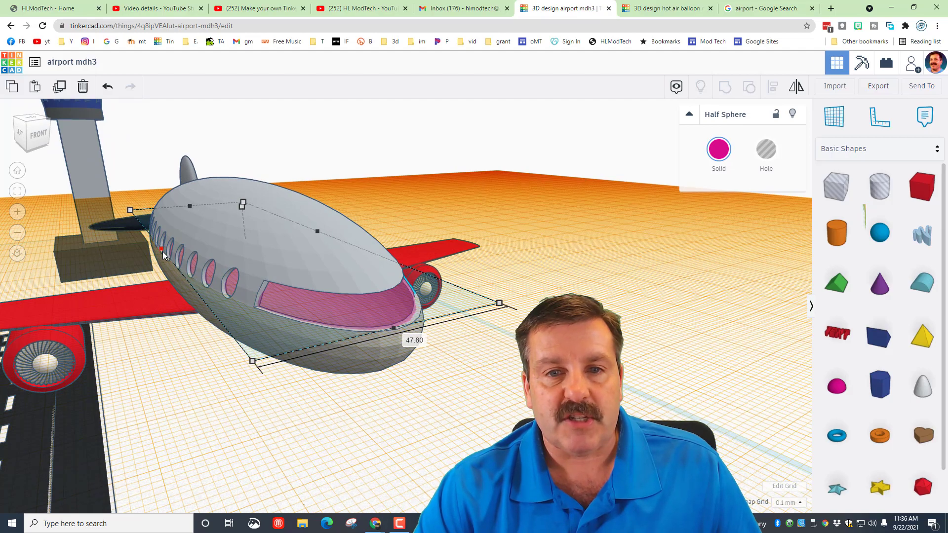
right_drag(166, 254, 329, 249)
mouse_move(334, 223)
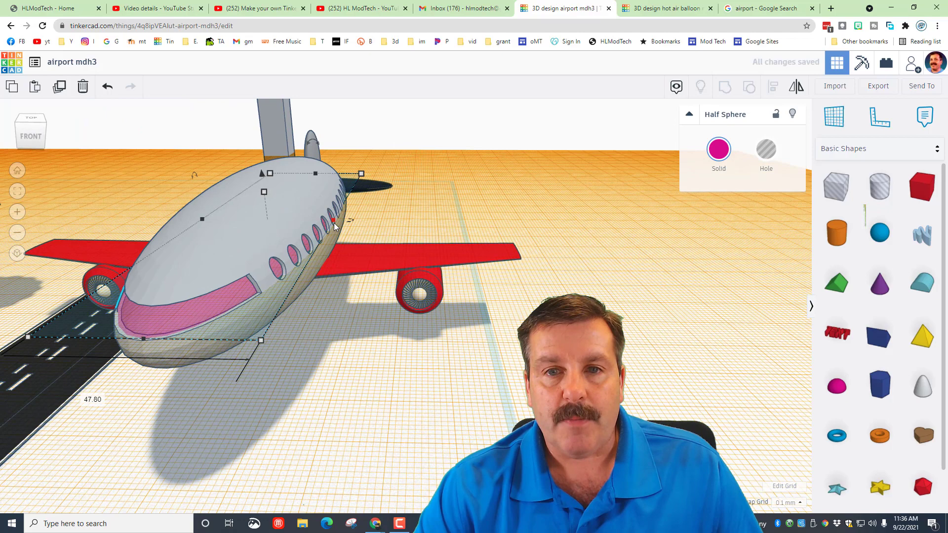
drag(341, 225, 338, 225)
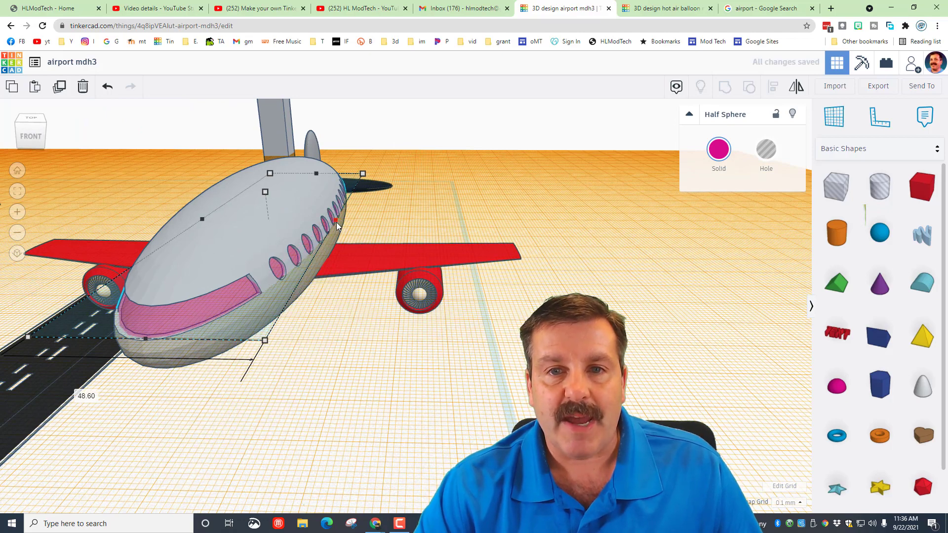
right_drag(337, 225, 662, 210)
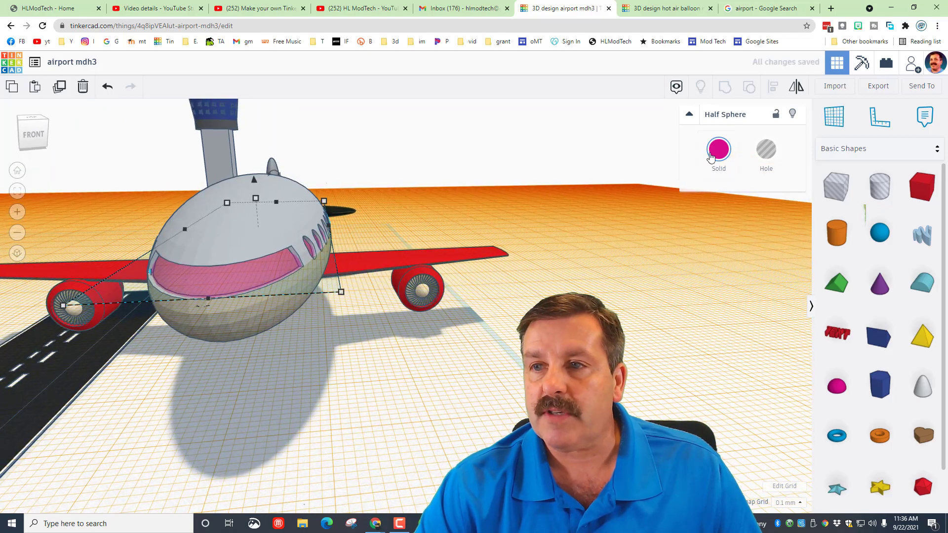
- Tint the transparent windshield blue from the Solid colour palette
click(715, 150)
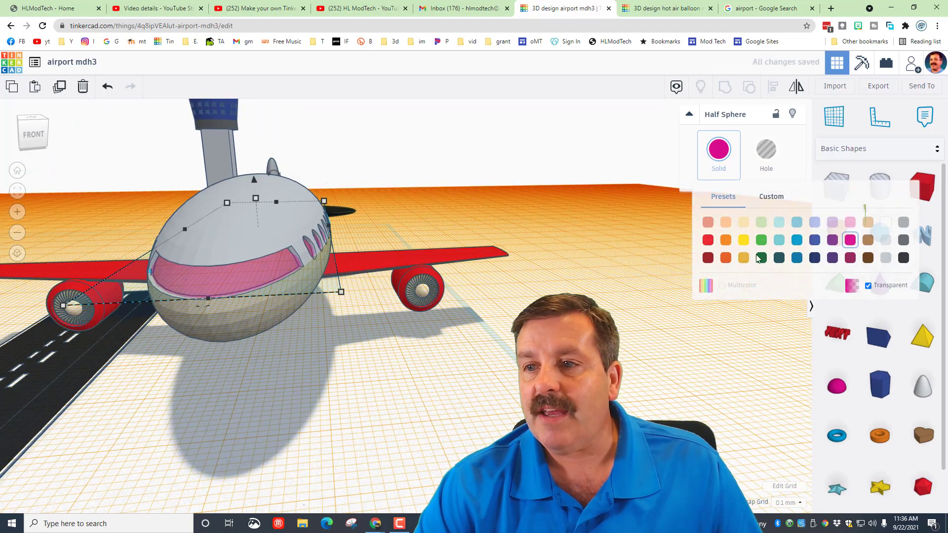
click(903, 258)
right_drag(494, 277, 166, 327)
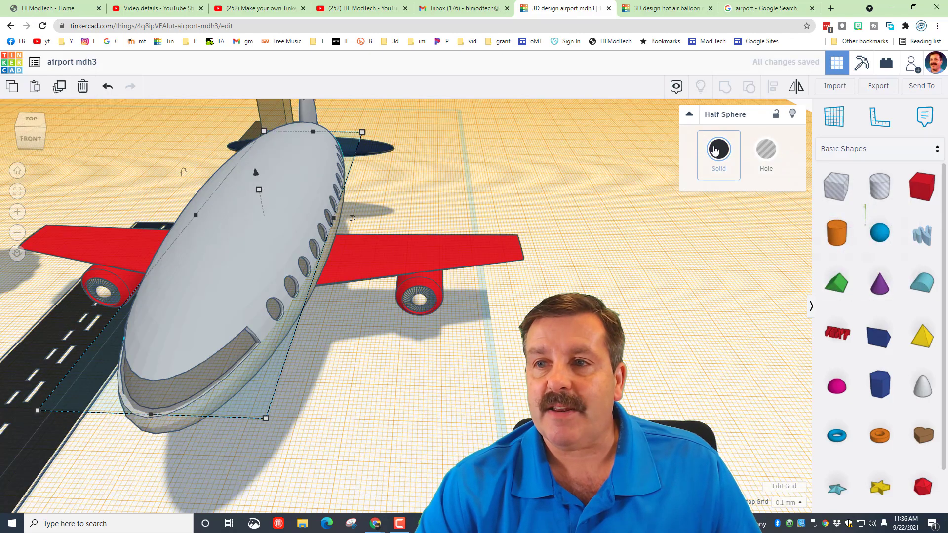
click(715, 151)
click(868, 239)
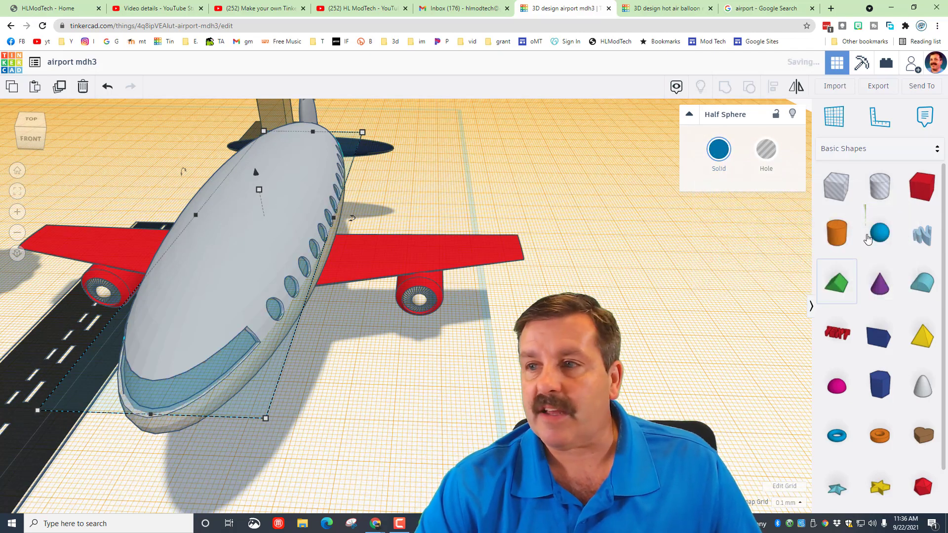
- Return the workplane to the floor grid and switch to the Tinkercad dashboard tab
click(834, 116)
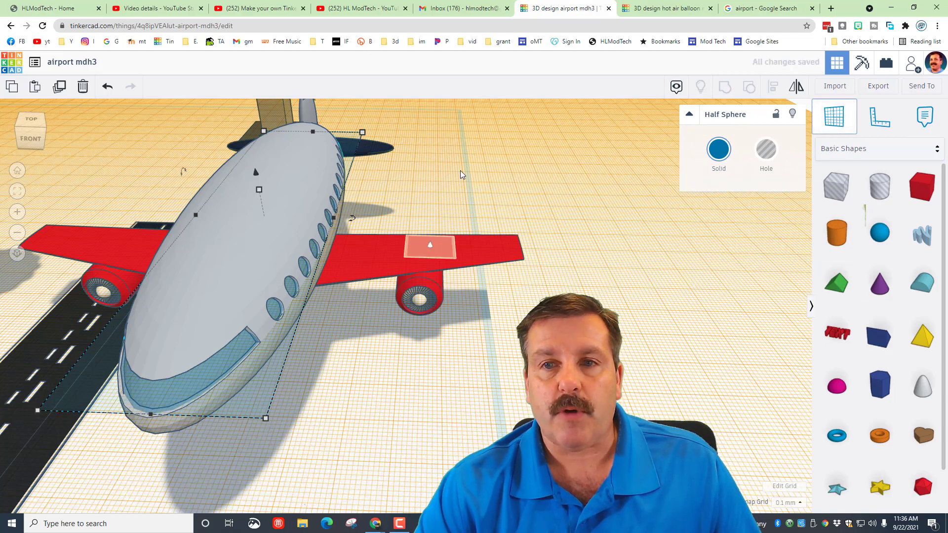
click(442, 401)
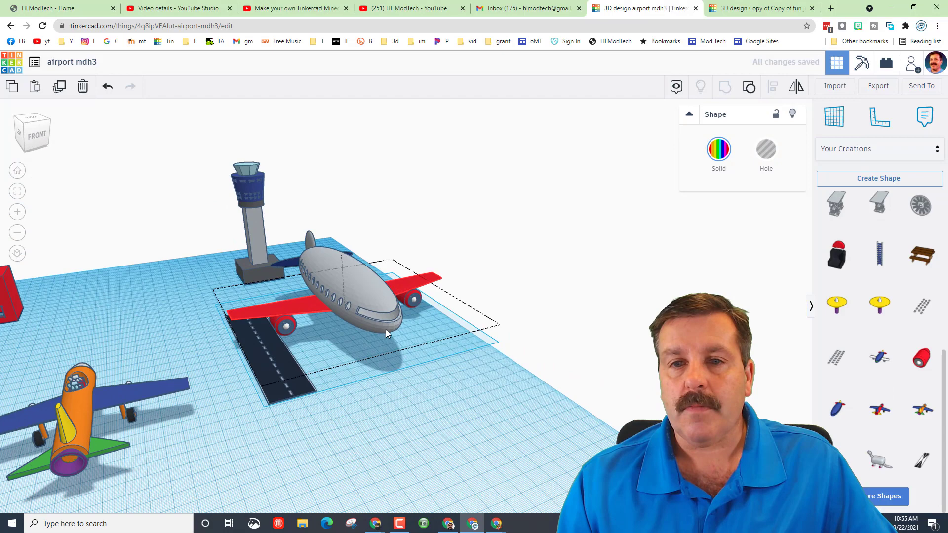
right_drag(386, 330, 372, 310)
scroll(328, 378, down, 4)
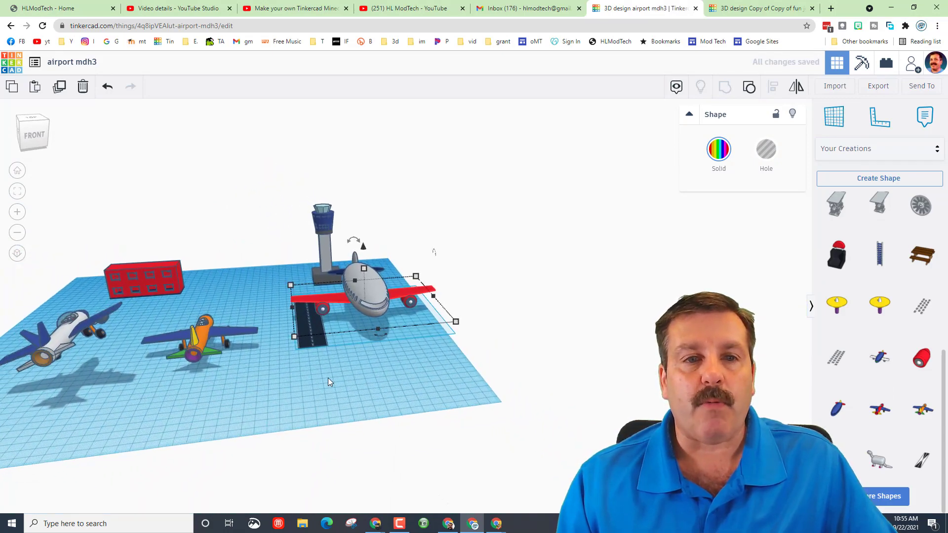
right_drag(369, 378, 353, 377)
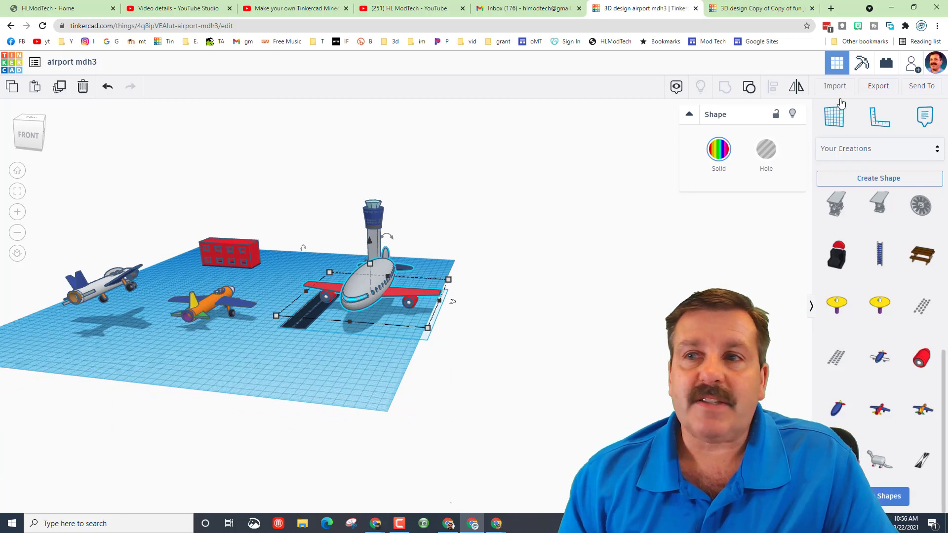
click(769, 8)
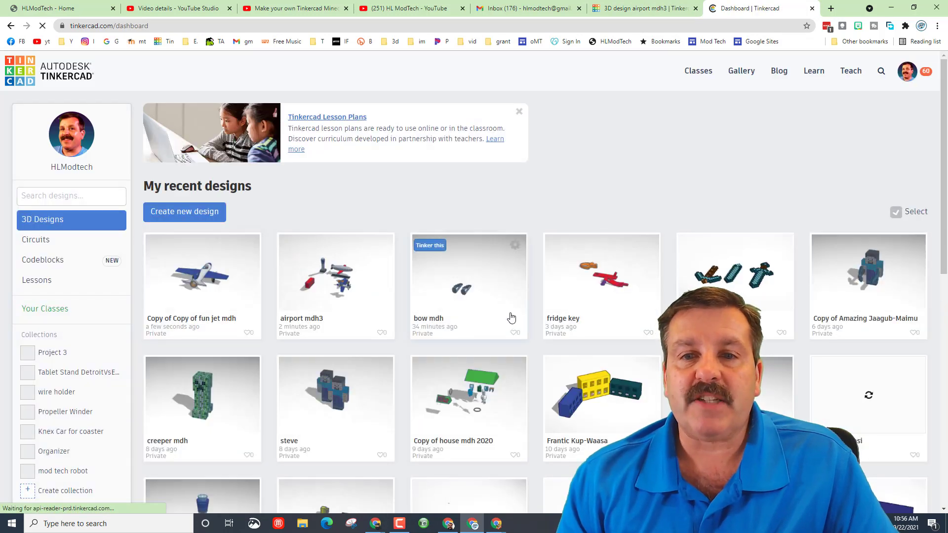
- Search your designs for 'balloon' and open hot air balloon mdh with Tinker this
click(81, 190)
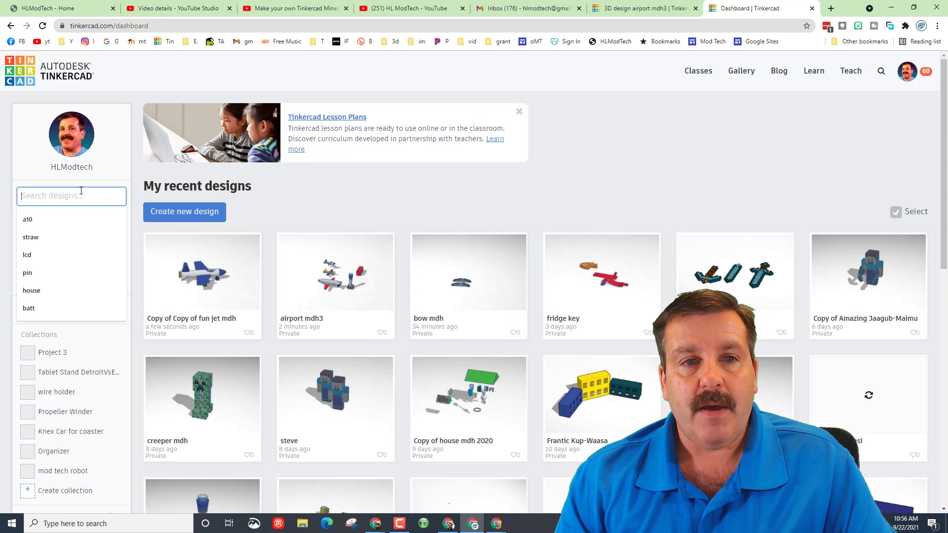
text(ballo)
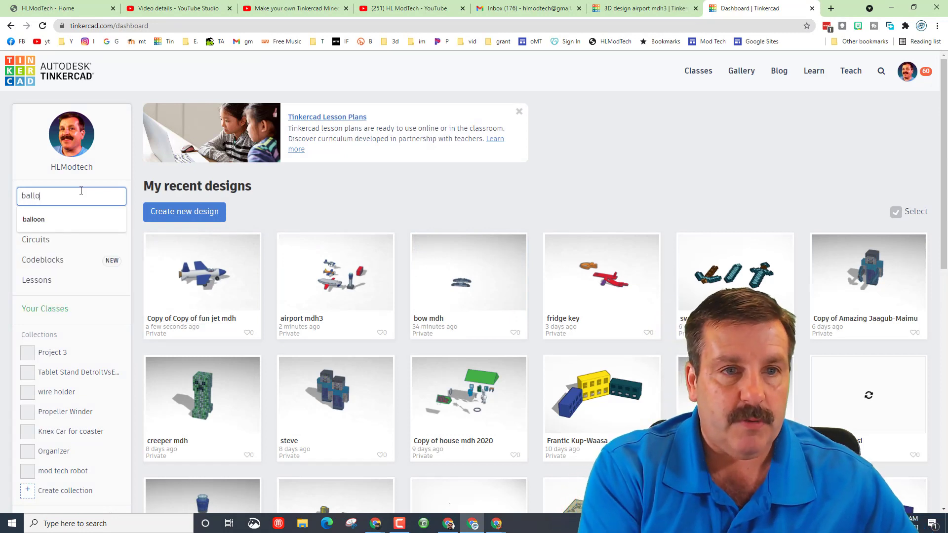
text(on)
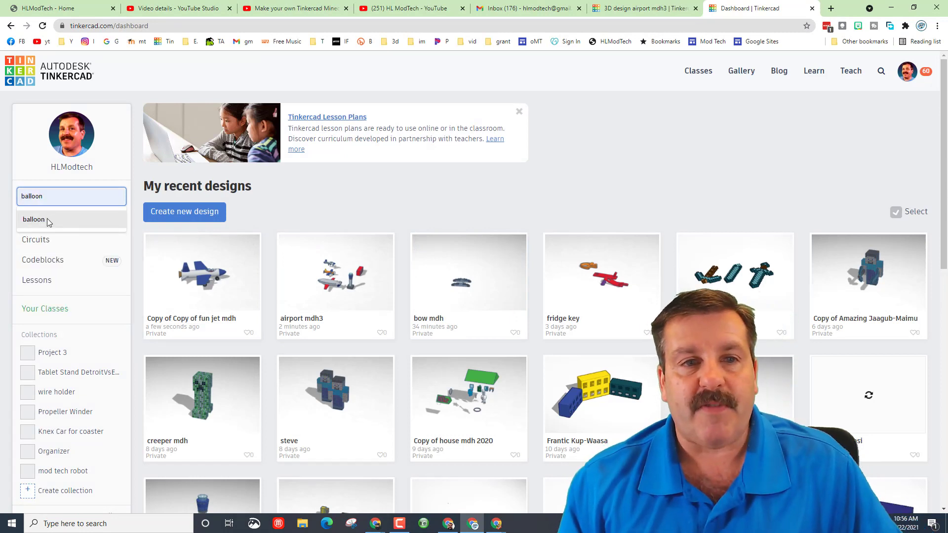
click(49, 222)
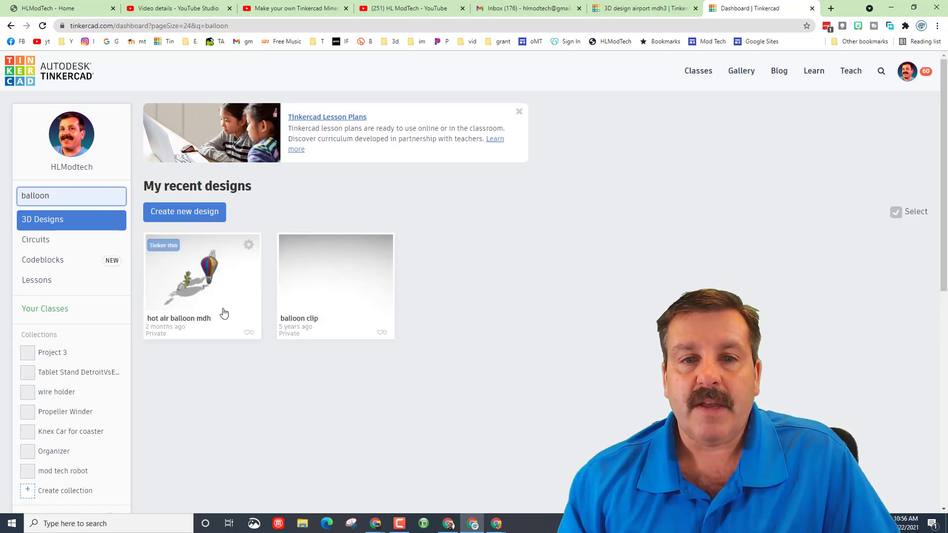
click(166, 246)
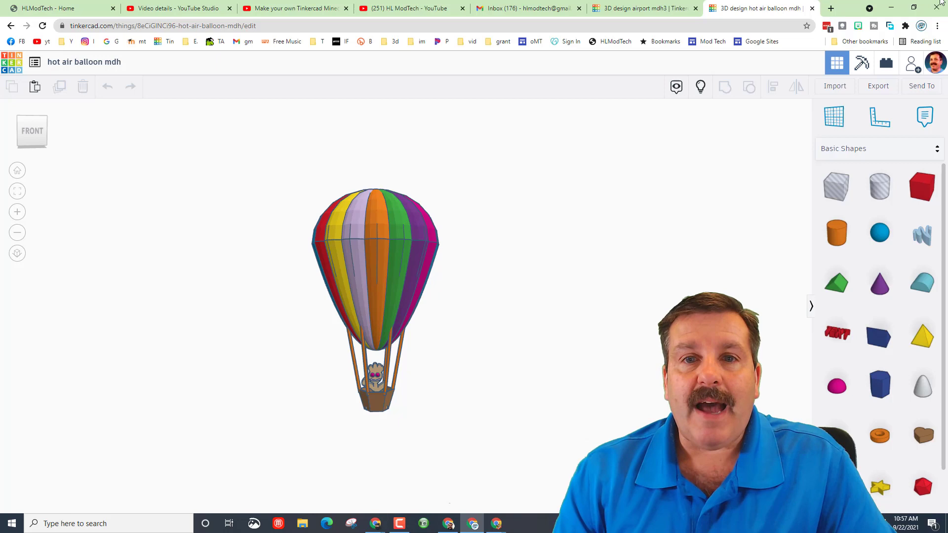
- Copy all six balloon parts and paste them into the airport mdh3 design
drag(294, 226, 443, 452)
key(ctrl+c)
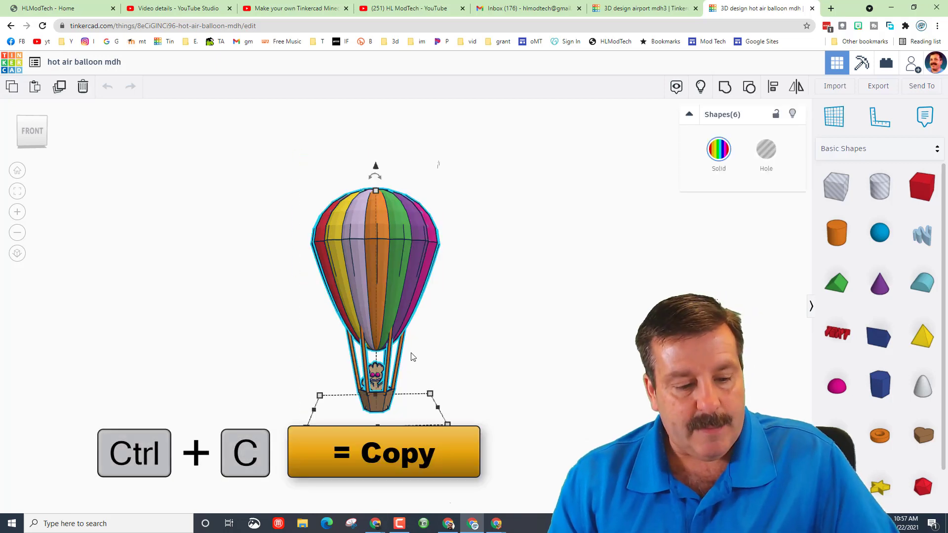
click(611, 6)
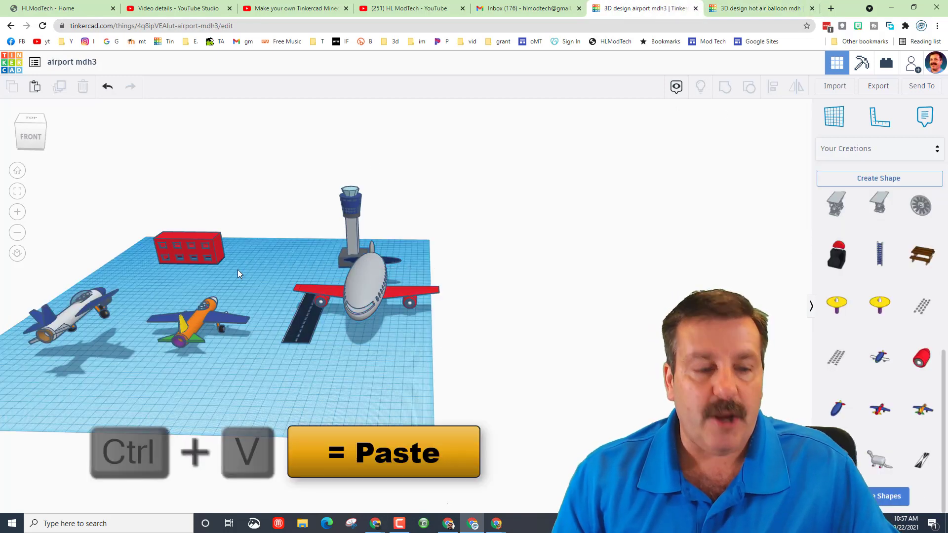
key(ctrl+v)
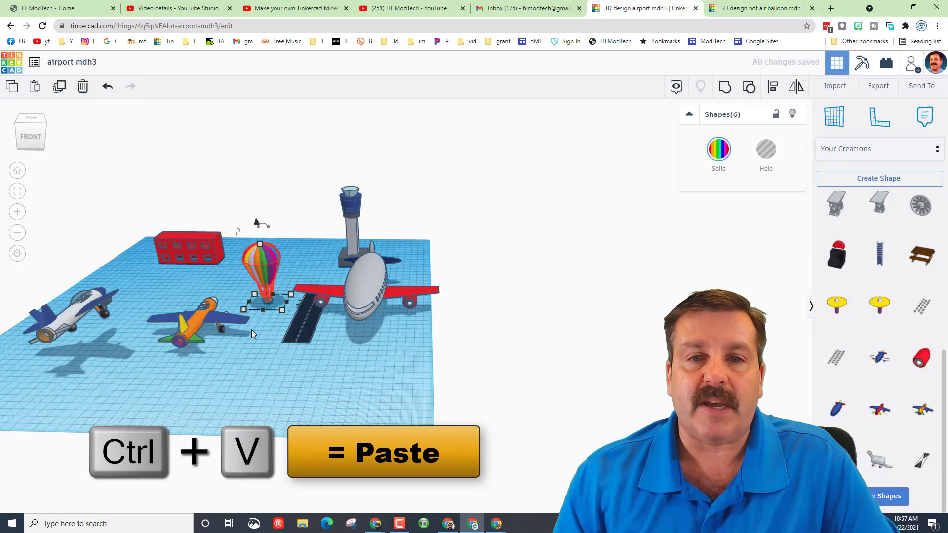
- Lift the pasted balloon to a height of 70 above the scene
scroll(242, 281, up, 3)
scroll(232, 193, down, 3)
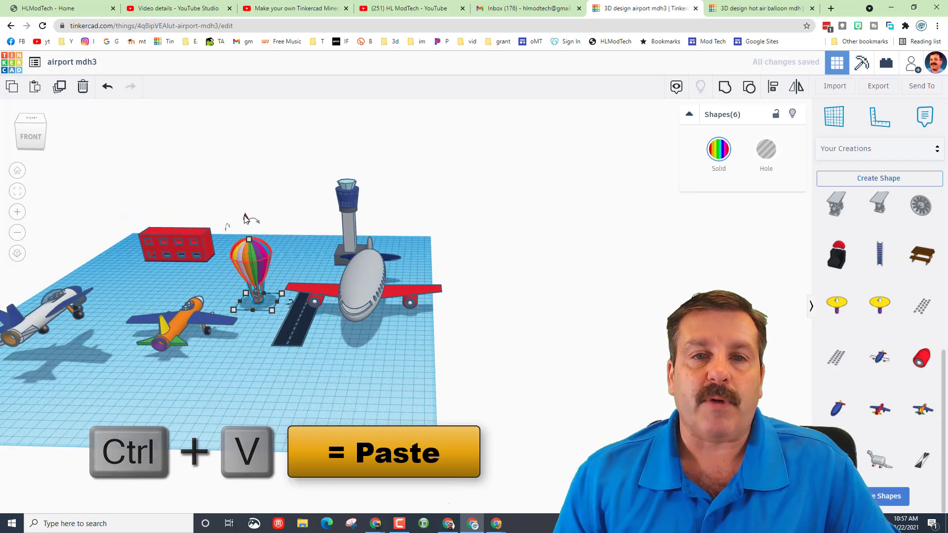
drag(249, 216, 246, 147)
right_drag(231, 286, 312, 321)
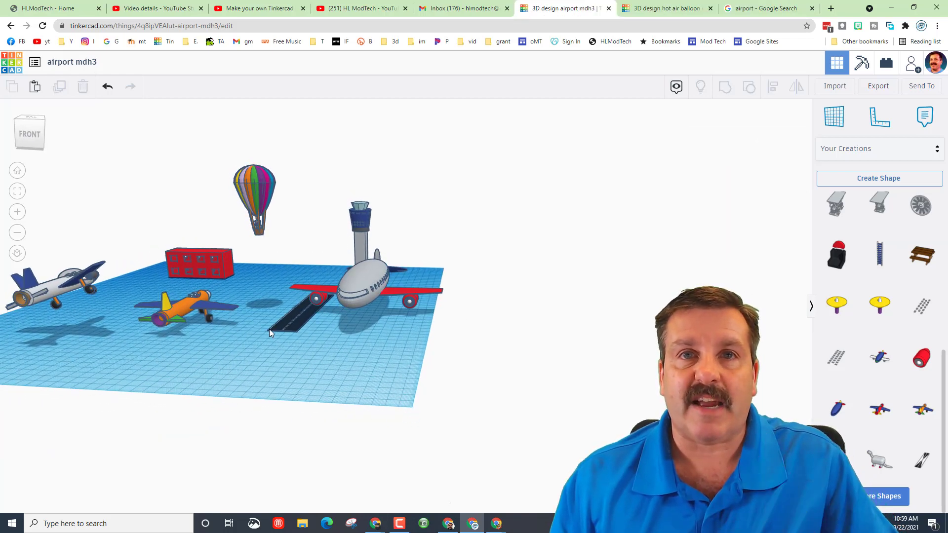
- Select the runway, try stretching it, then undo back to its original size
right_drag(268, 329, 244, 313)
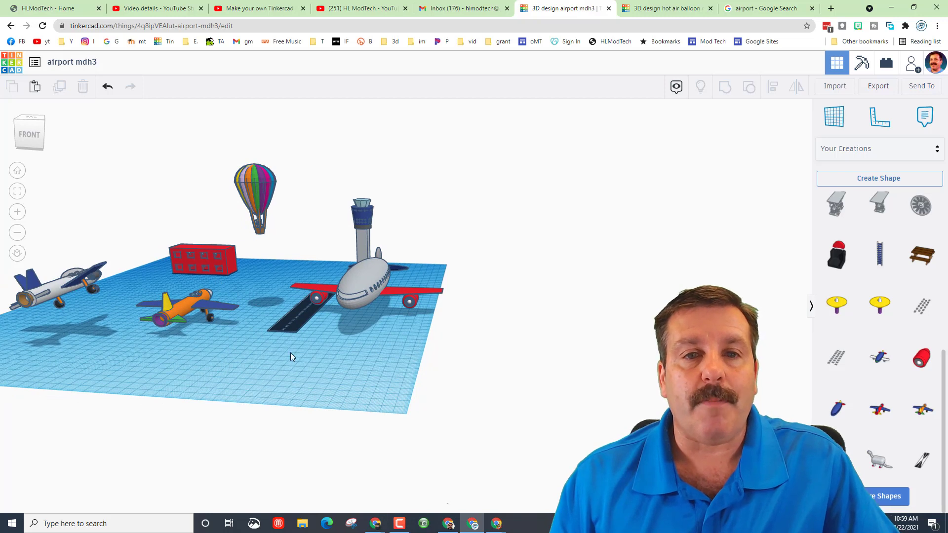
click(294, 329)
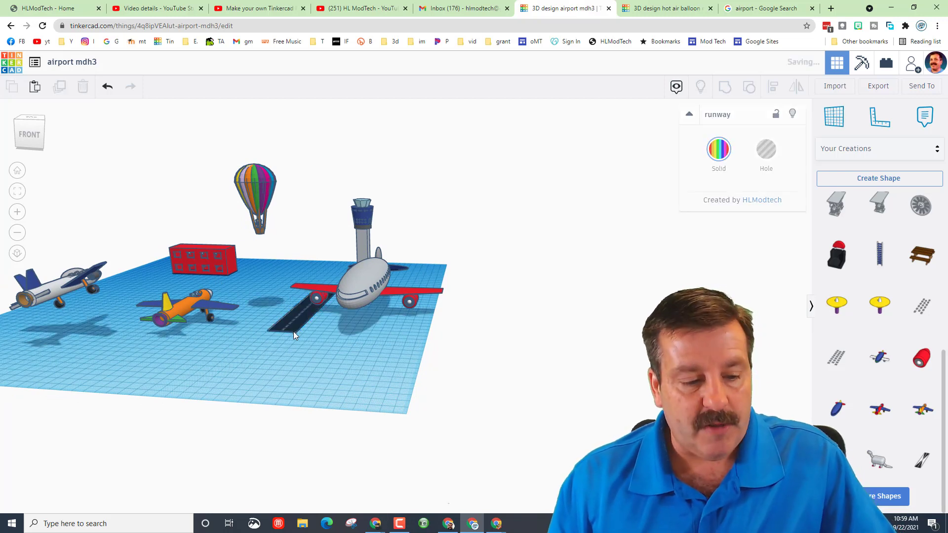
drag(294, 331, 262, 378)
key(ctrl+z)
key(ctrl+z)
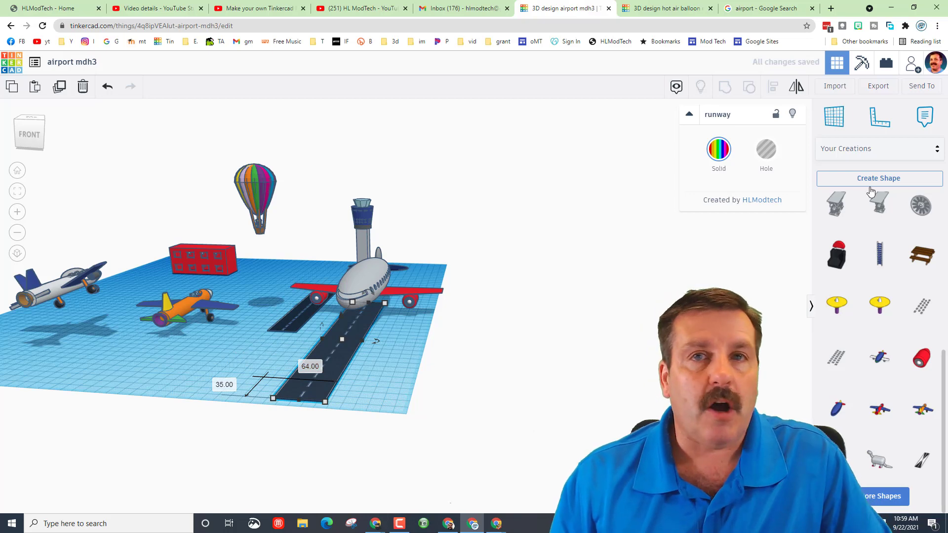
- Browse Creatures & Characters with More Shapes, check airport reference photos, then return to the design
click(870, 156)
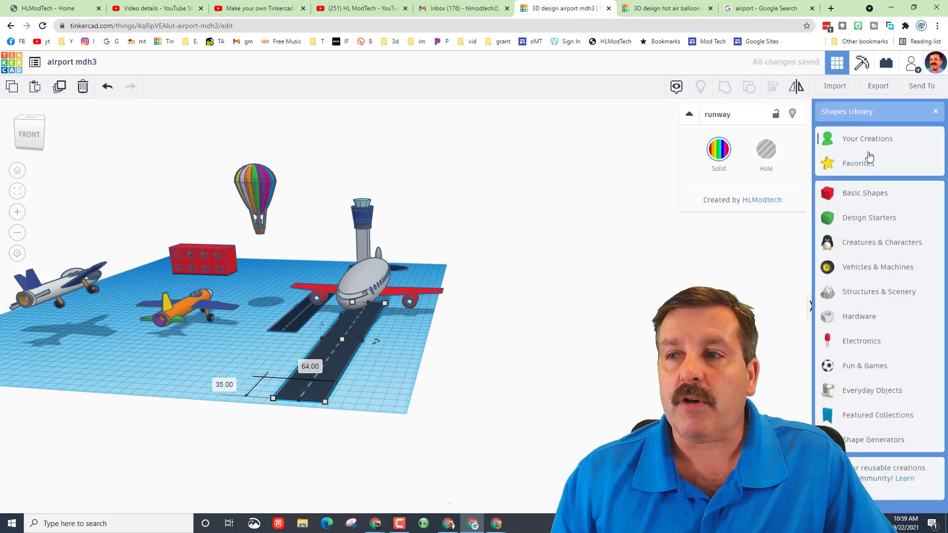
click(860, 198)
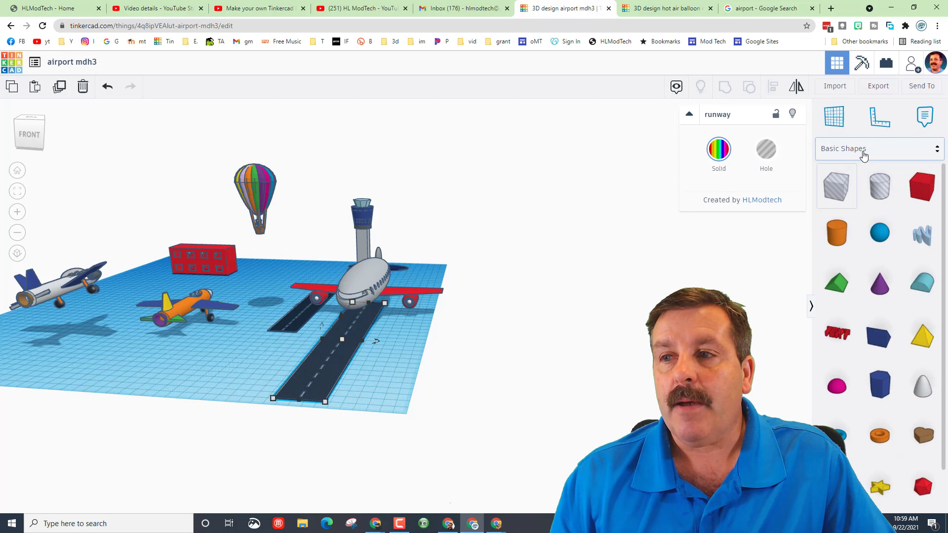
click(863, 153)
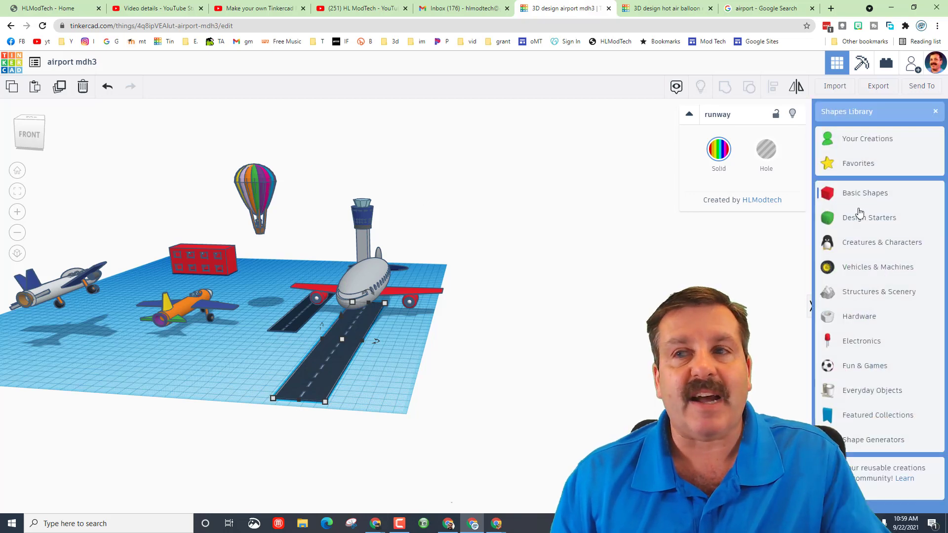
click(860, 249)
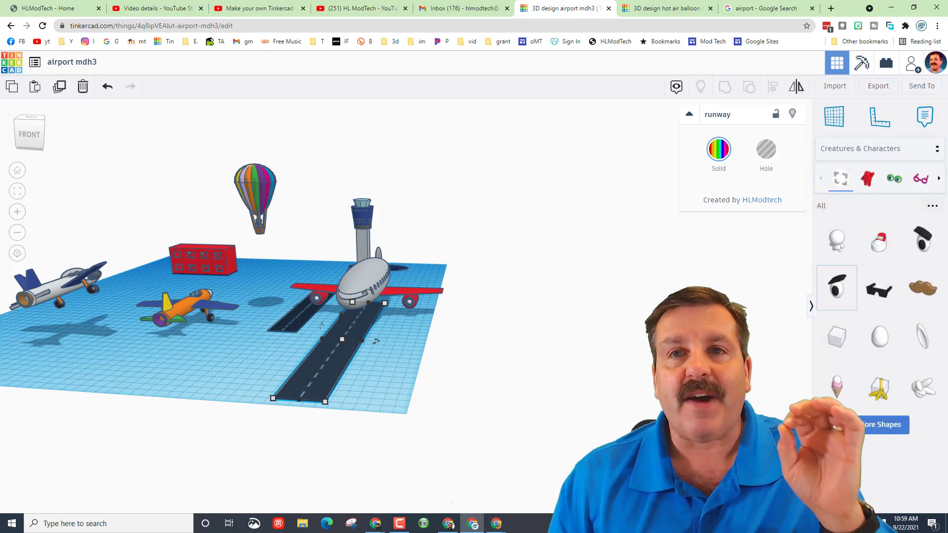
click(873, 427)
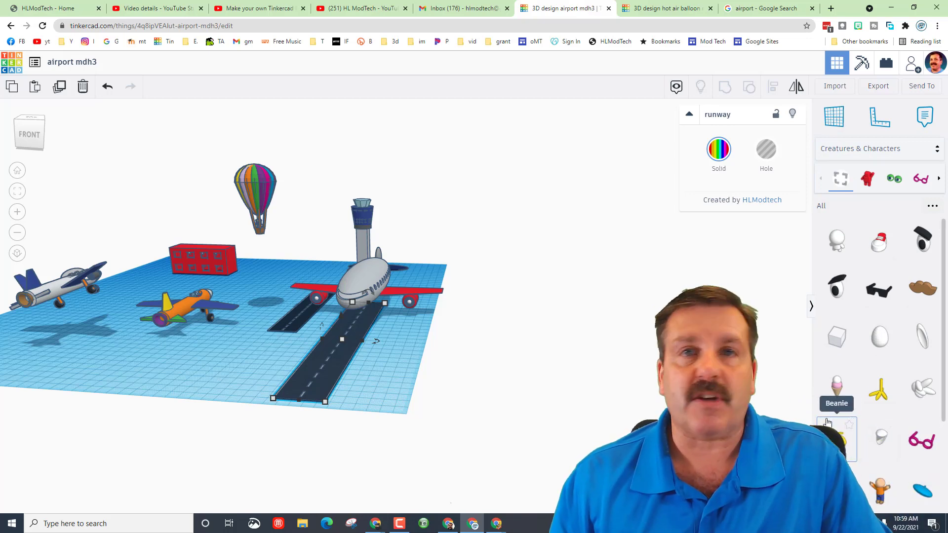
click(741, 8)
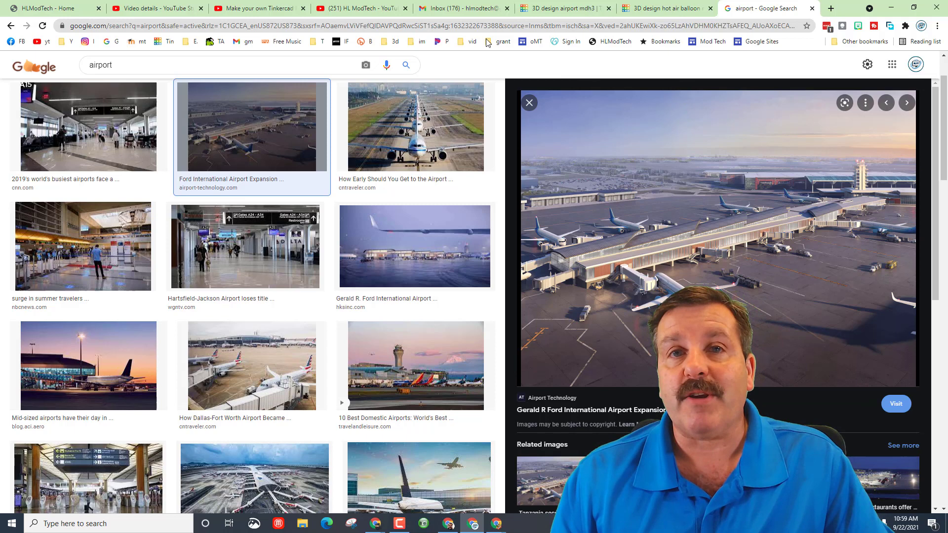
click(562, 10)
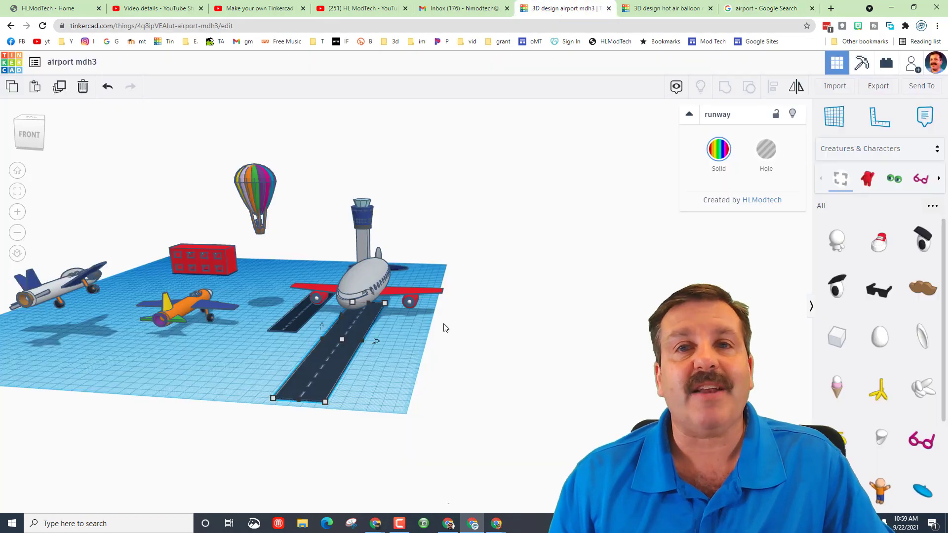